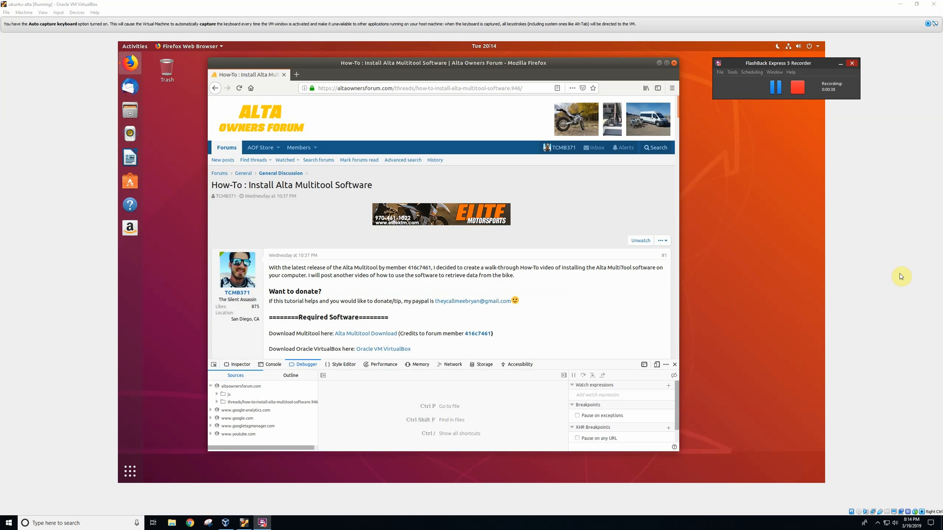
# Step: Read through the forum post's required software, required hardware and bike connection sections, including the photo of the plugged-in cable
pyautogui.scroll(-2, 543, 287)
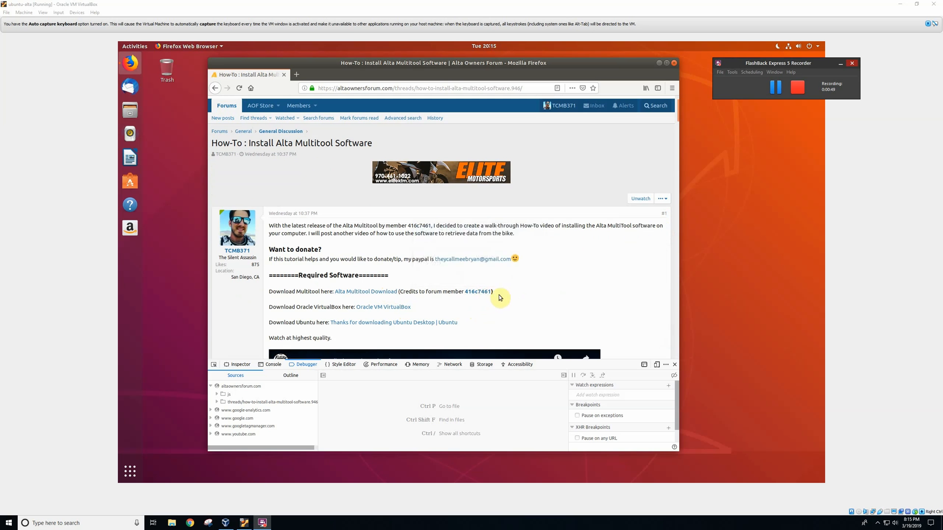
pyautogui.scroll(-3, 511, 300)
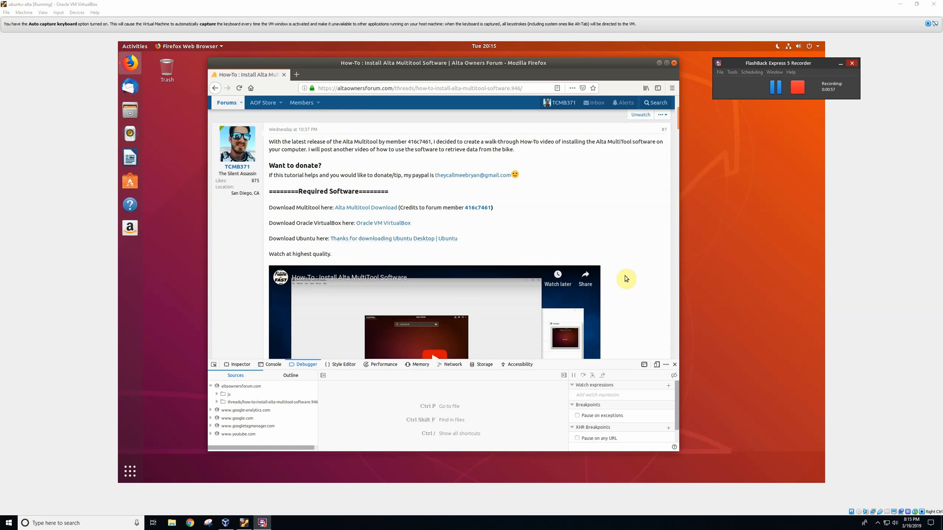
pyautogui.scroll(-3, 661, 241)
pyautogui.scroll(-10, 663, 243)
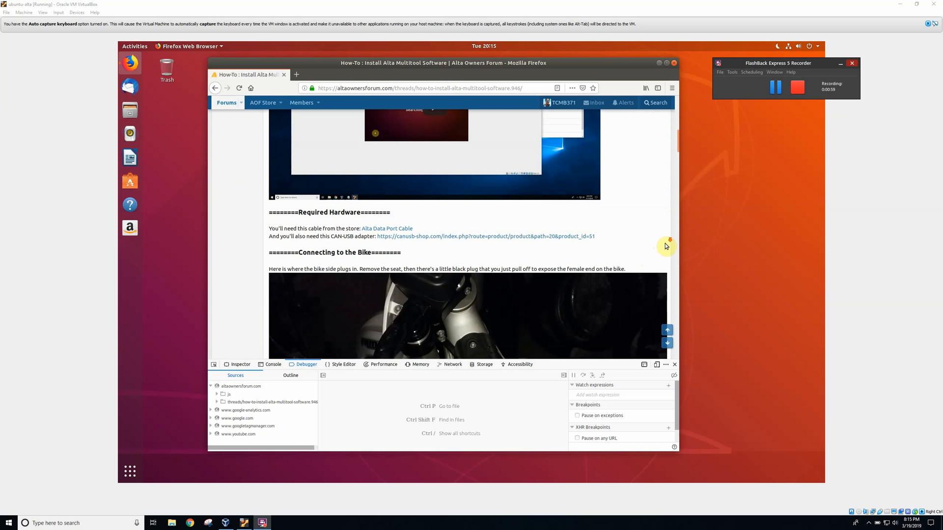
pyautogui.scroll(15, 668, 246)
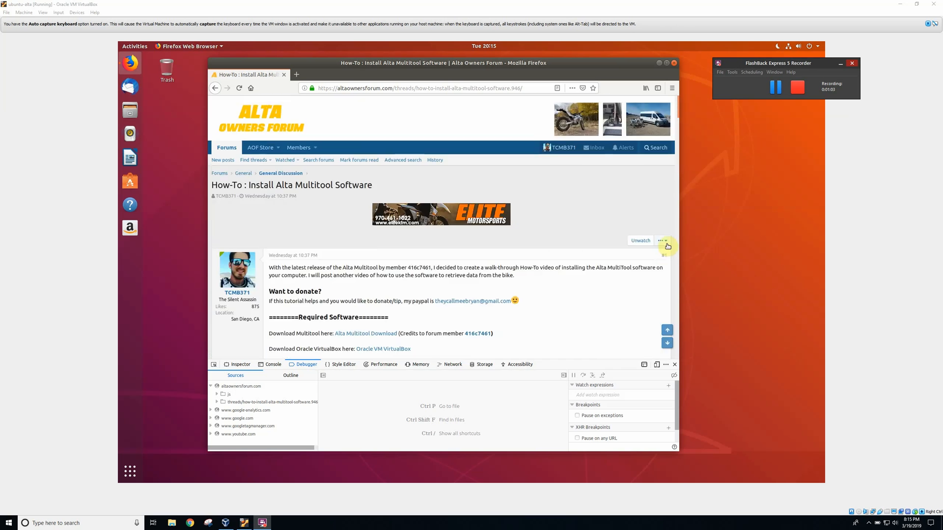
pyautogui.scroll(-1, 671, 250)
pyautogui.scroll(-10, 670, 250)
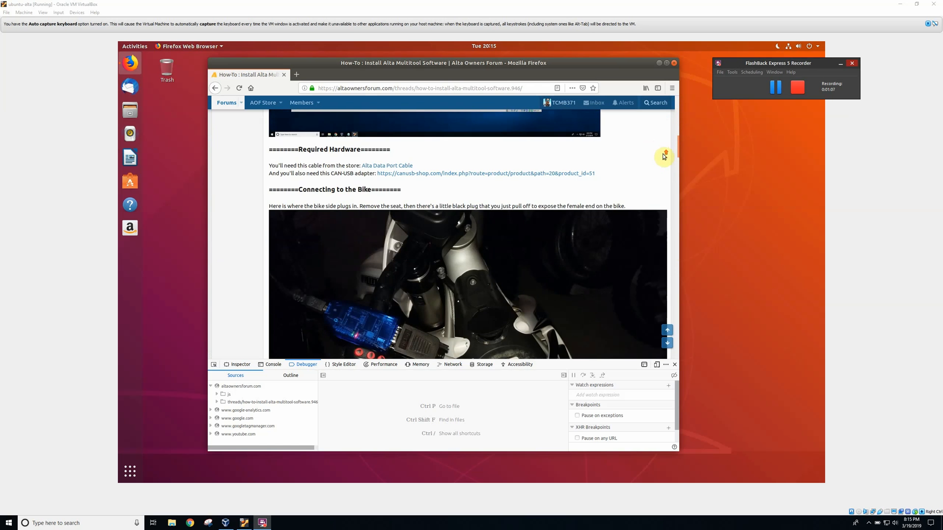
pyautogui.scroll(1, 663, 153)
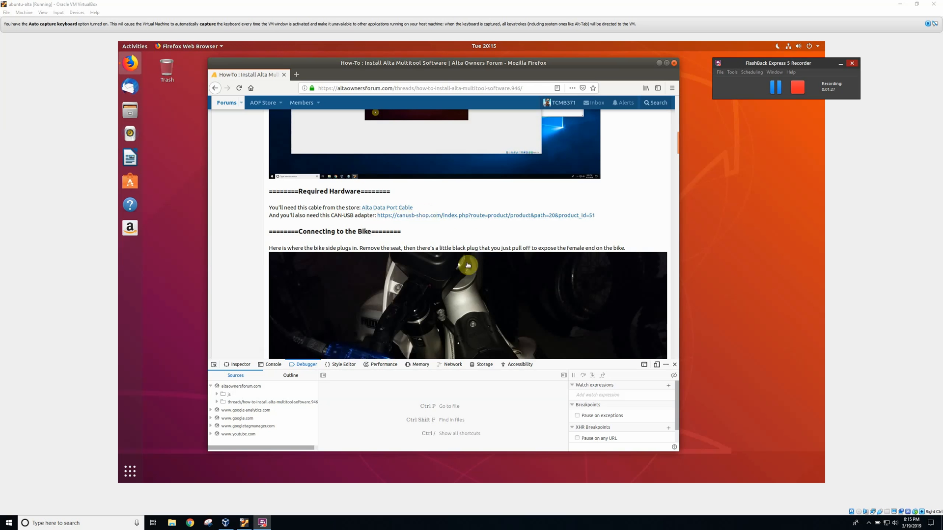
pyautogui.scroll(-5, 584, 252)
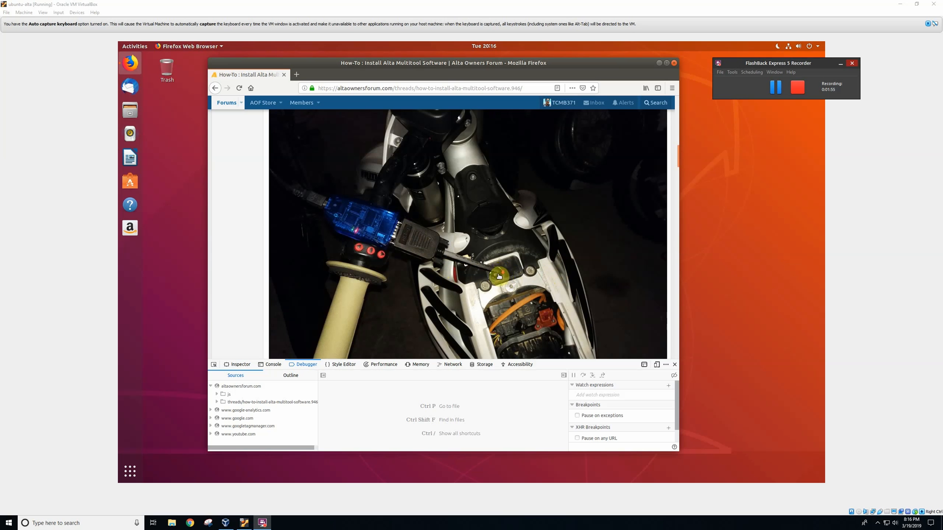
pyautogui.scroll(-2, 502, 265)
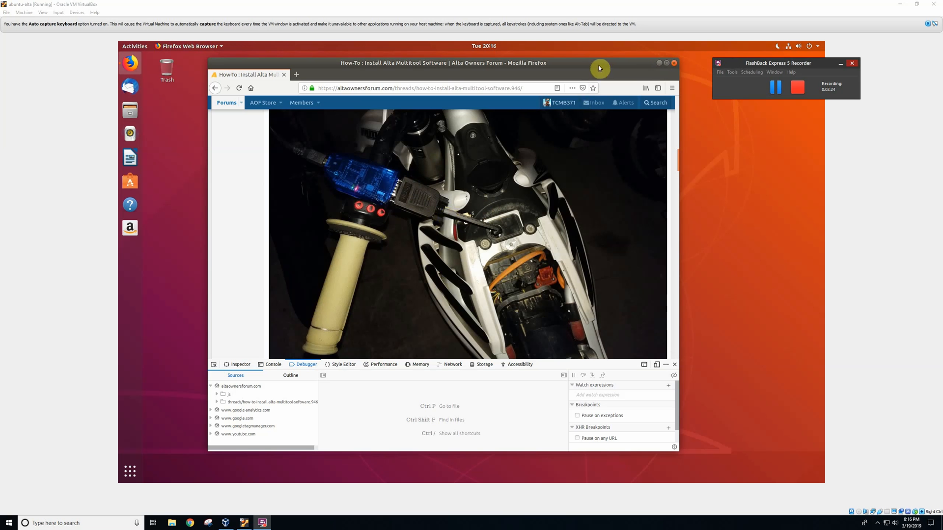
# Step: Close the web browser and attach the LAWICEL CANUSB [0600] USB adapter to the virtual machine
pyautogui.click(675, 64)
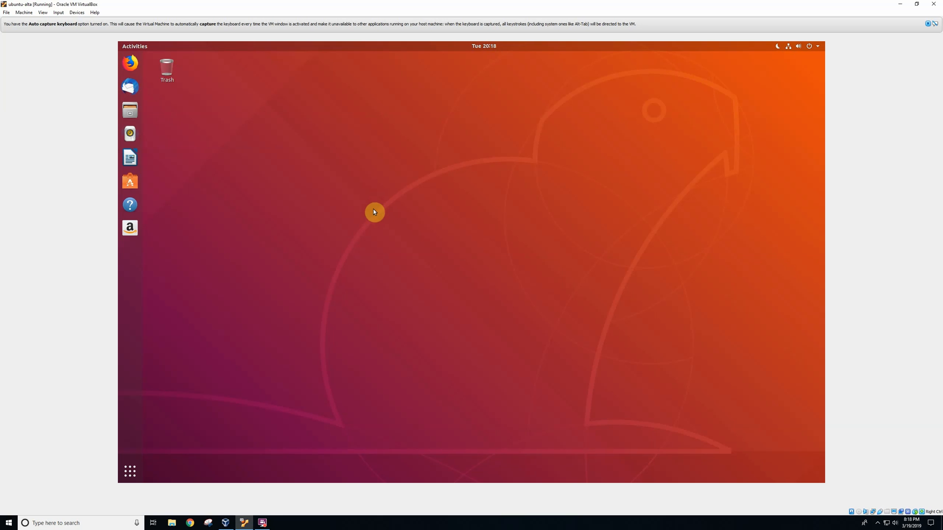
pyautogui.click(880, 514)
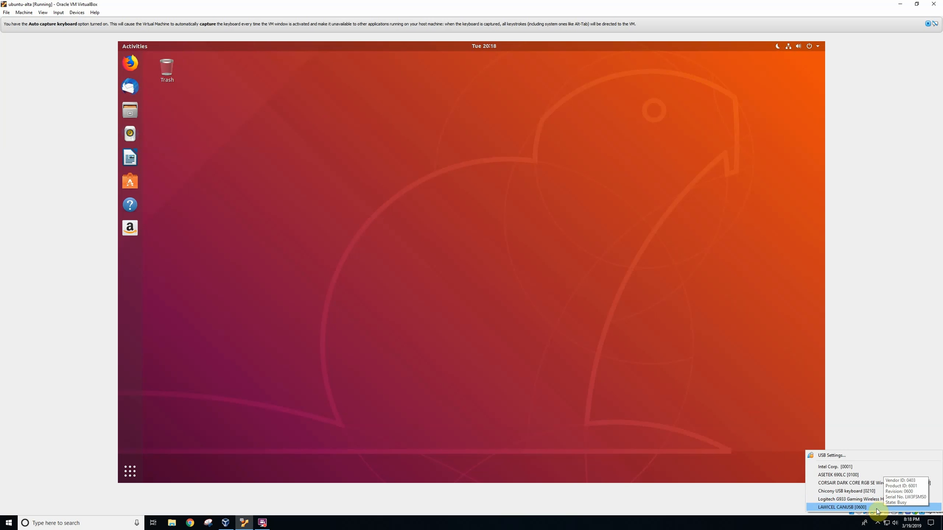
pyautogui.click(876, 508)
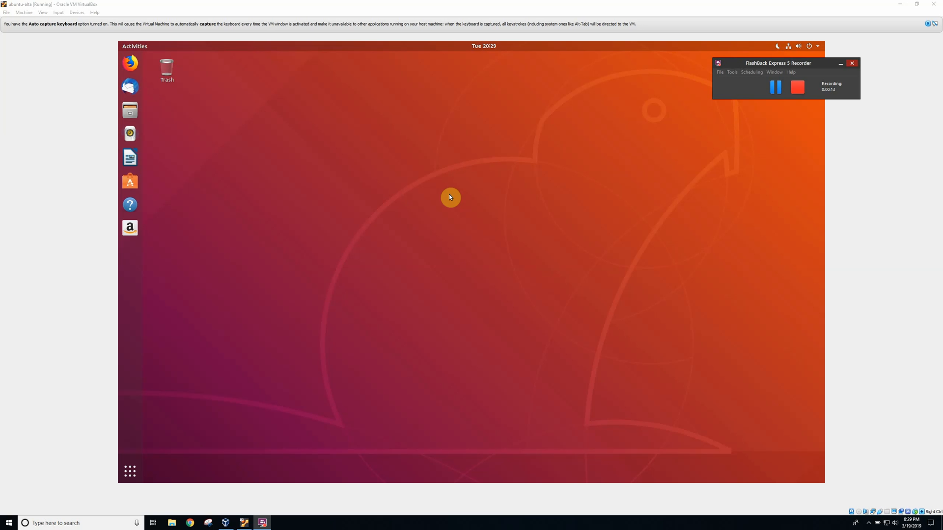
# Step: Open a terminal and launch the tool with "sudo redshift_multitool", entering the sudo password
pyautogui.click(464, 209)
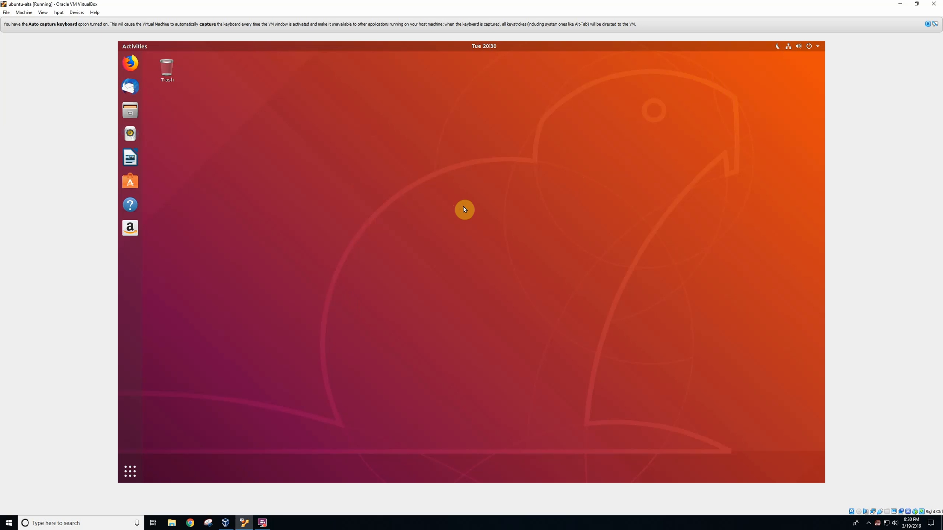
pyautogui.hotkey('ctrl', 'alt', 't')
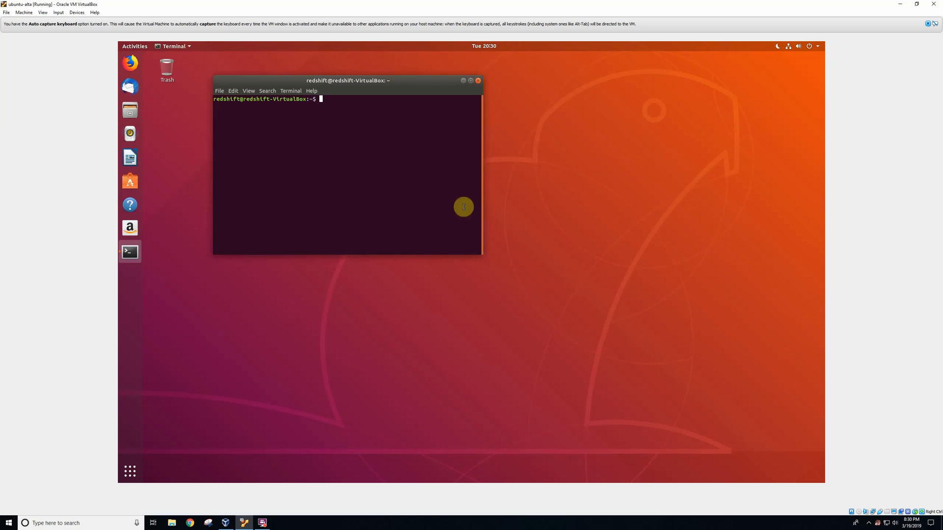
pyautogui.write('sudo redshift_multitool')
pyautogui.press('Return')
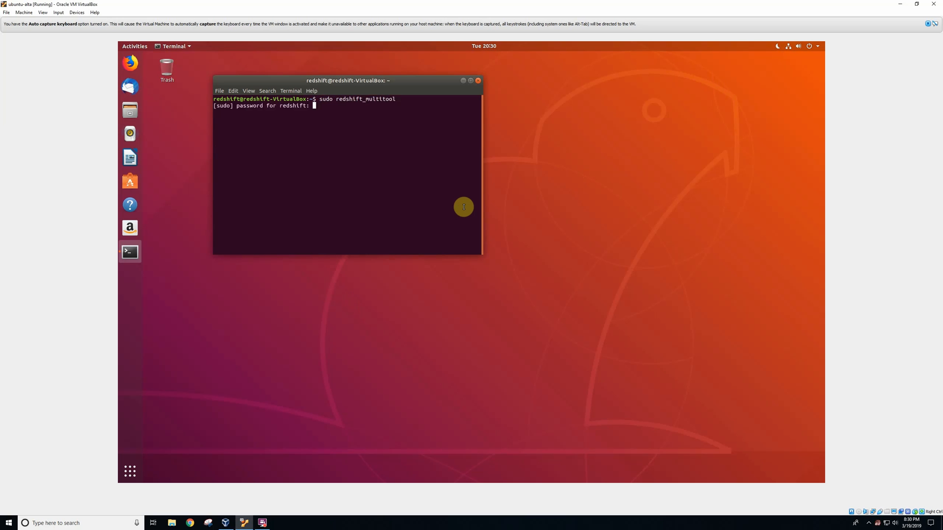
pyautogui.press('Return')
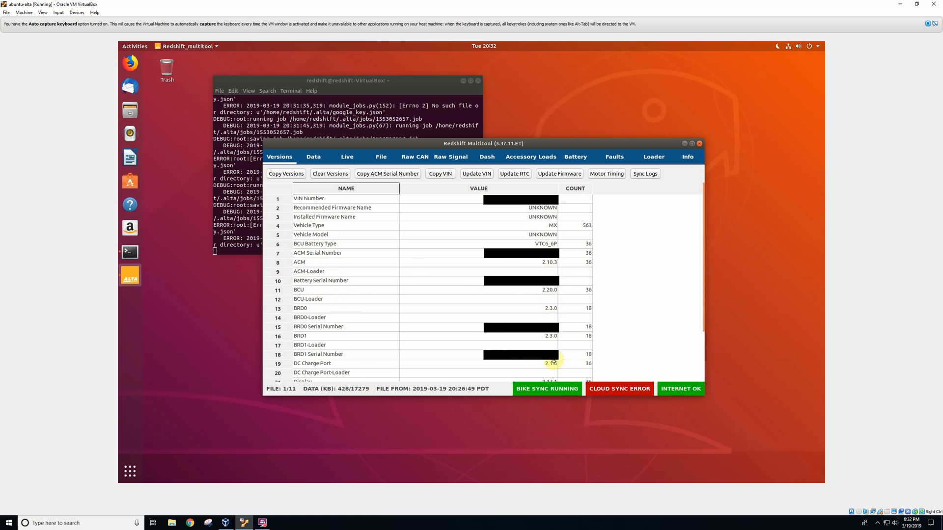
# Step: Look through the component versions, list the recorded rides of the UNKNOWN vehicle, and widen the window to fit the Miles column
pyautogui.scroll(-3, 560, 360)
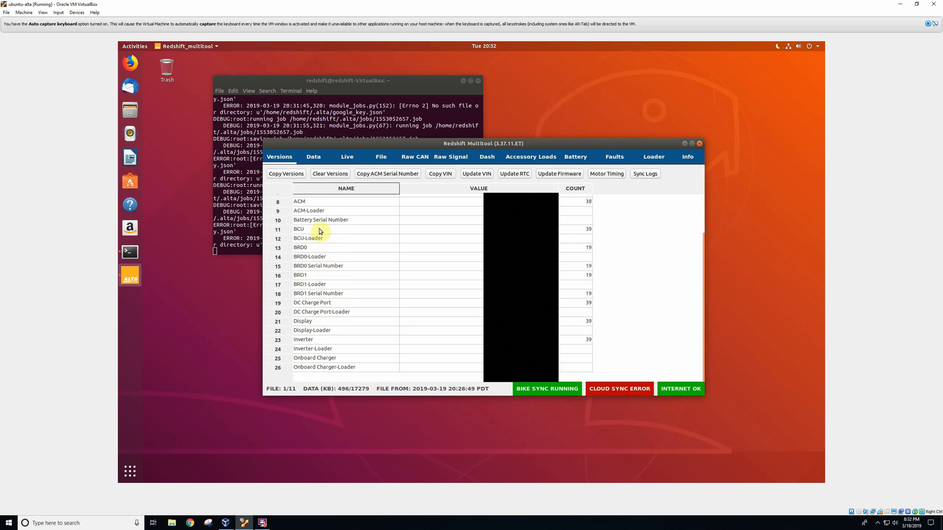
pyautogui.scroll(3, 480, 329)
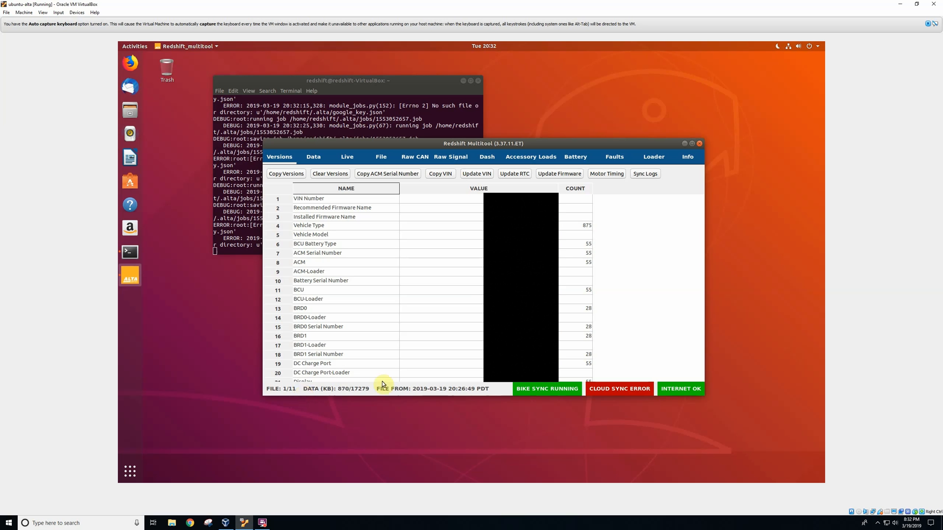
pyautogui.click(316, 158)
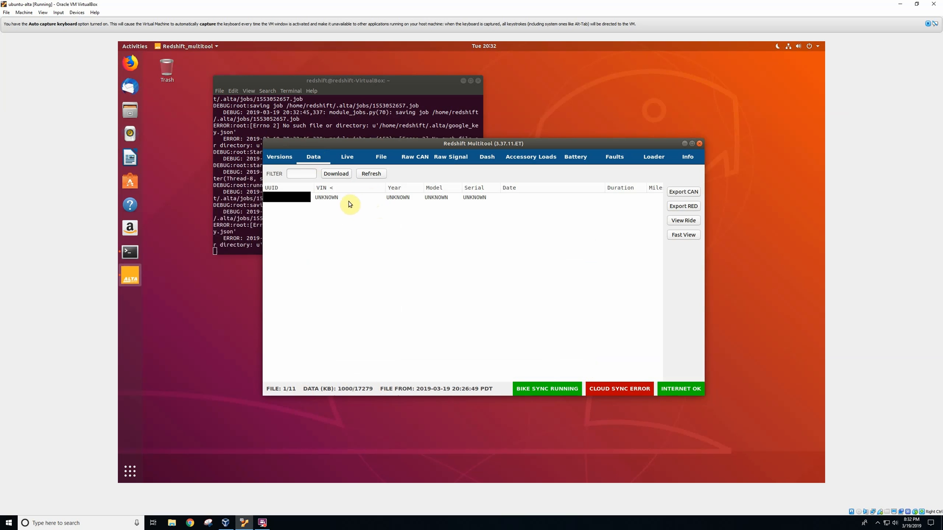
pyautogui.click(332, 199)
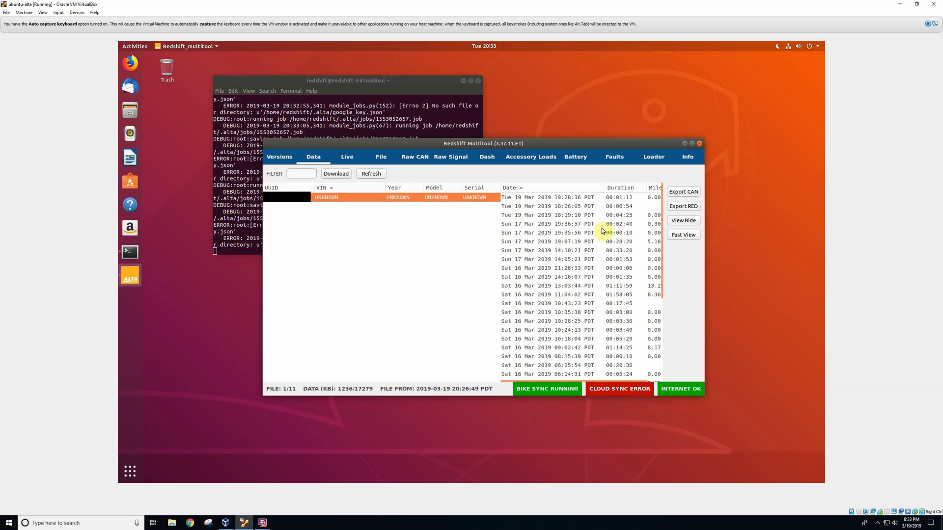
pyautogui.moveTo(702, 246); pyautogui.dragTo(794, 248)
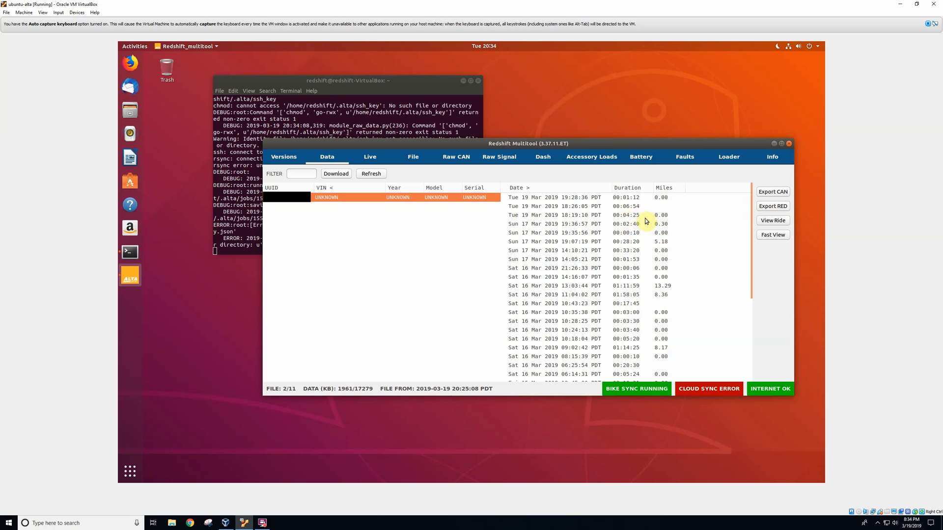
# Step: Open the ride recorded Sun 17 Mar 2019 19:07:19 PDT for viewing and maximize the tool's window
pyautogui.click(620, 217)
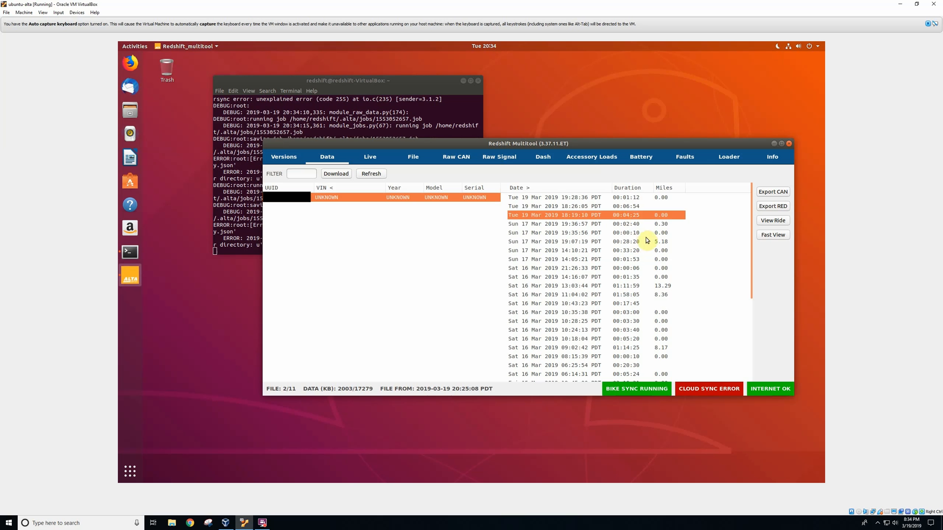
pyautogui.click(635, 242)
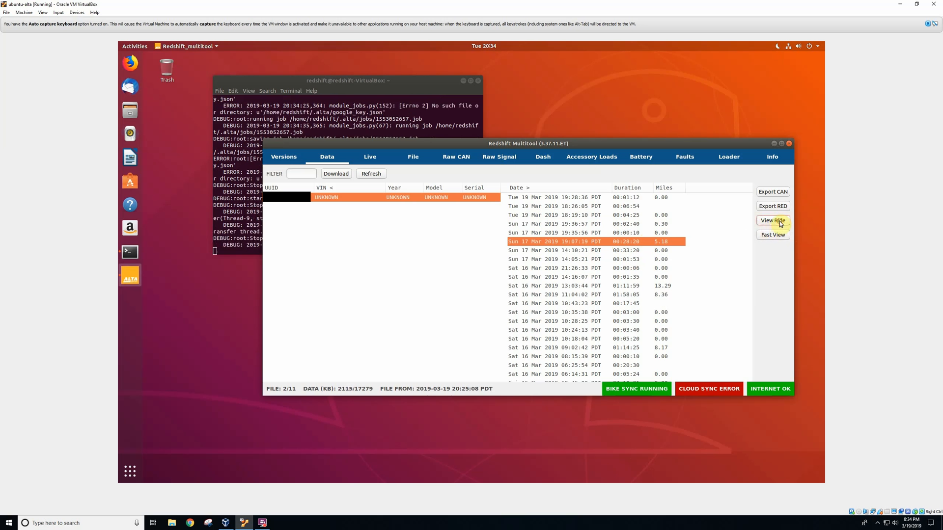
pyautogui.click(773, 221)
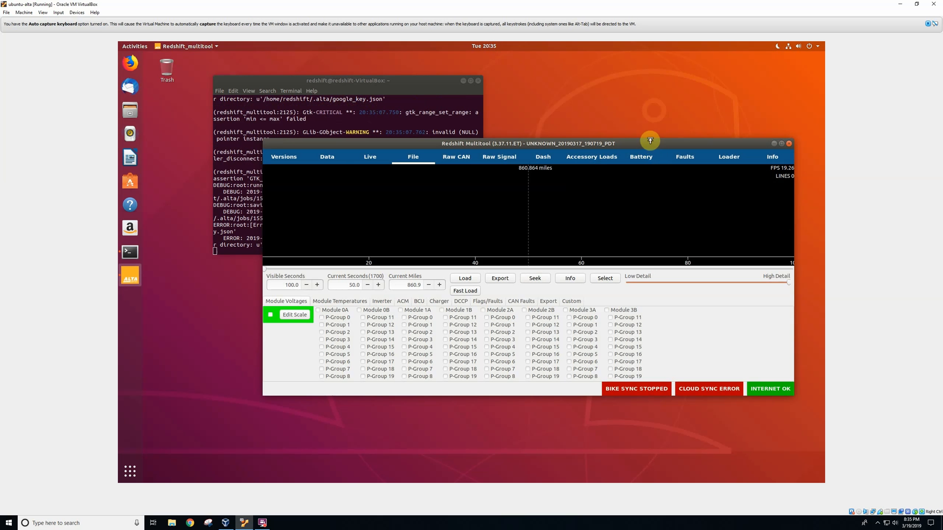
pyautogui.moveTo(649, 141); pyautogui.dragTo(621, 89)
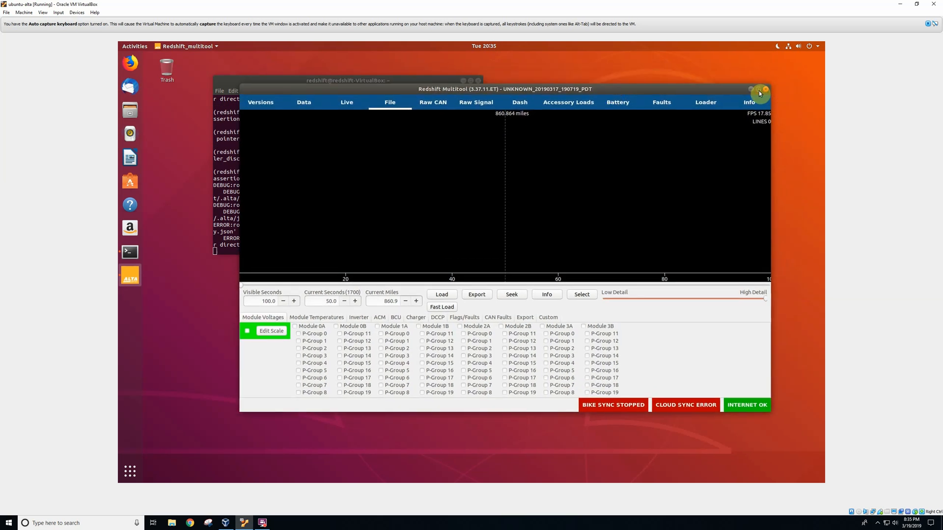
pyautogui.click(759, 90)
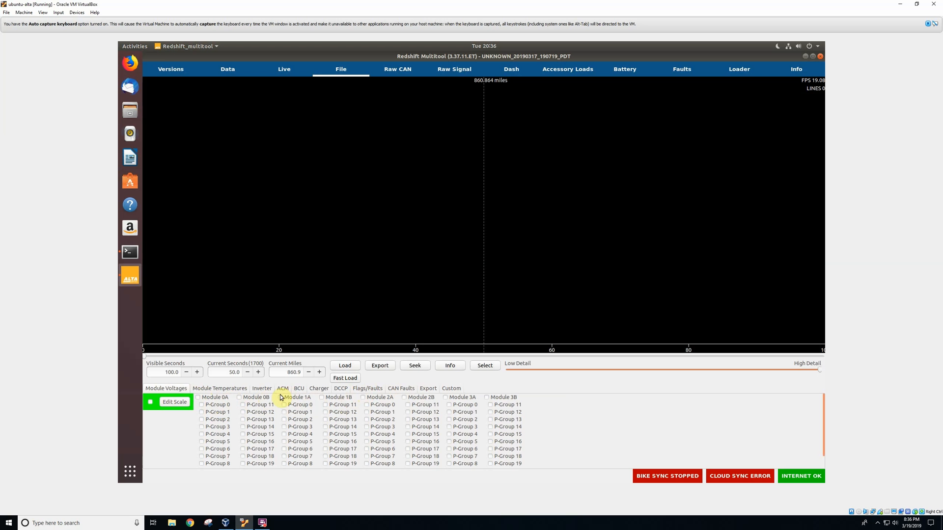
# Step: Plot the voltages of P-Groups 2, 4 and 6 of Module 0A and show the voltage scale on the graph
pyautogui.click(198, 397)
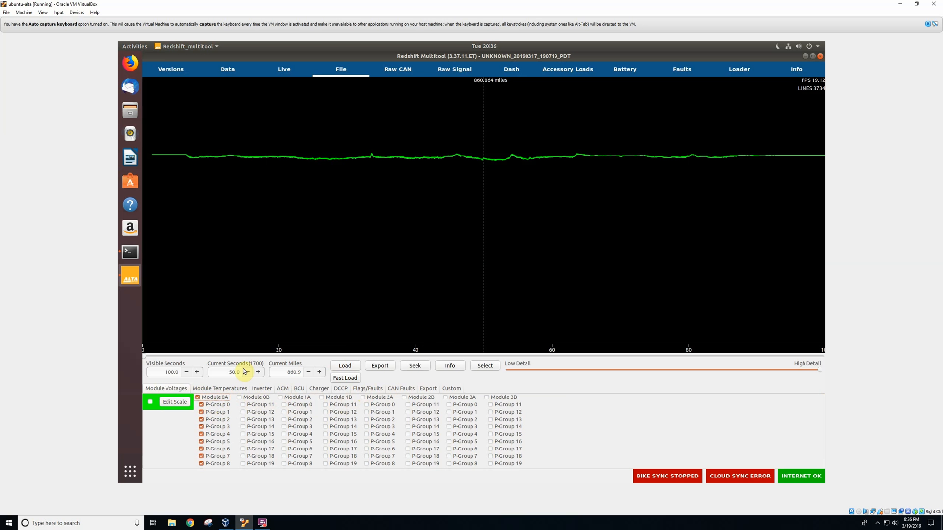
pyautogui.click(198, 398)
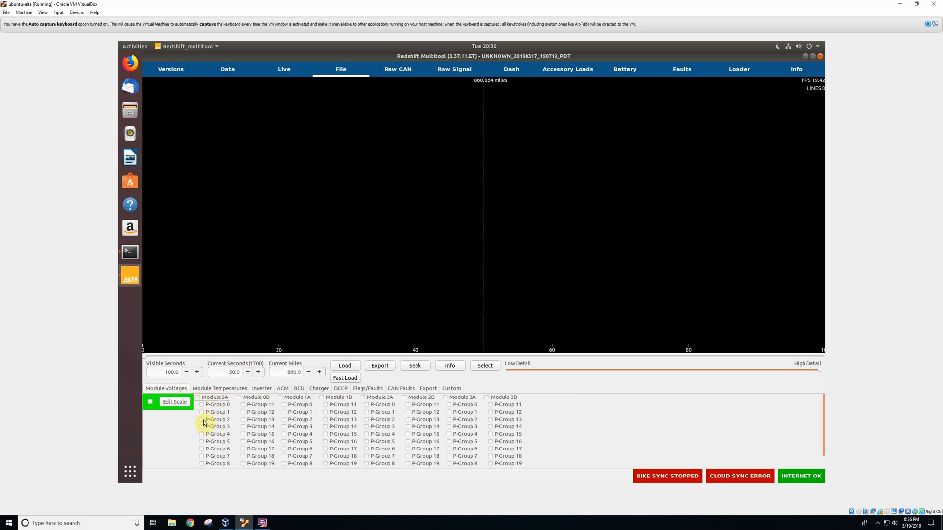
pyautogui.click(201, 420)
pyautogui.click(201, 434)
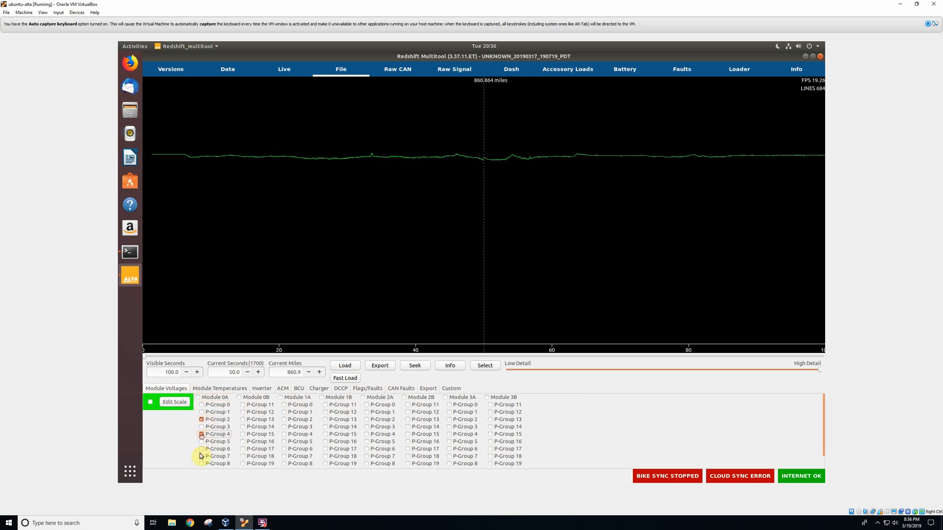
pyautogui.click(201, 449)
pyautogui.click(148, 404)
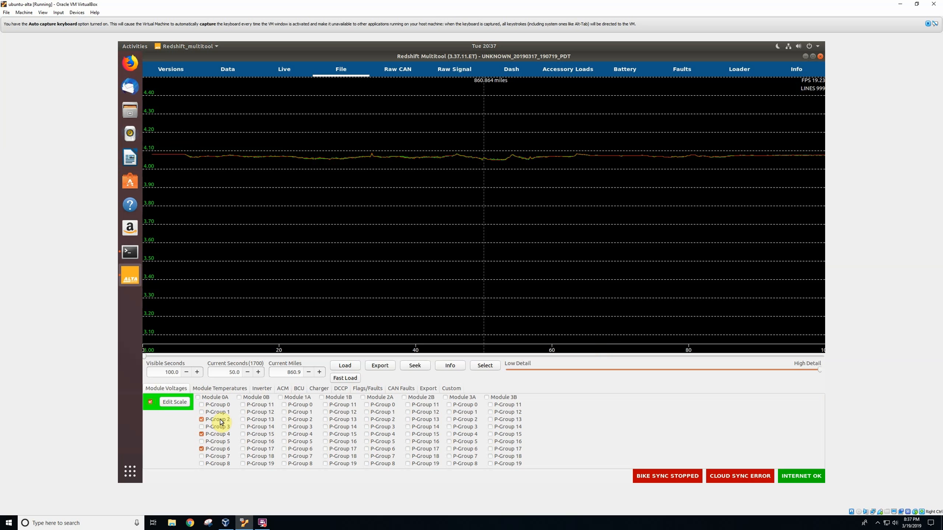
# Step: Set the module voltage scale to a minimum of 3.80 and a maximum of 4.10, and close the scale settings
pyautogui.click(175, 404)
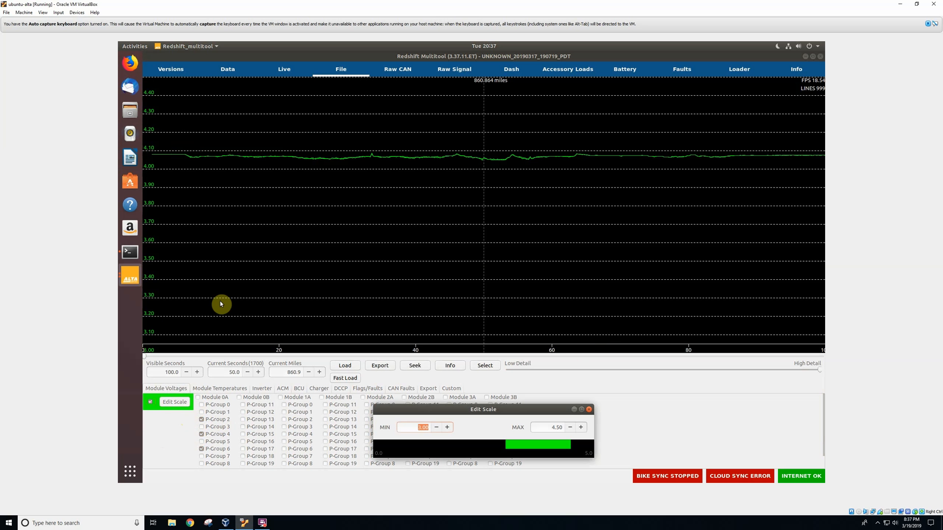
pyautogui.moveTo(447, 411); pyautogui.dragTo(410, 356)
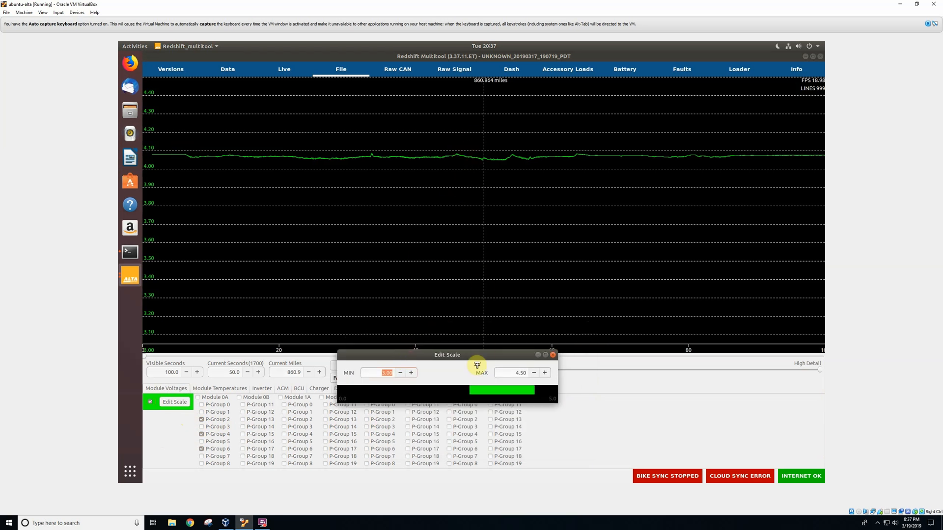
pyautogui.moveTo(488, 357); pyautogui.dragTo(506, 354)
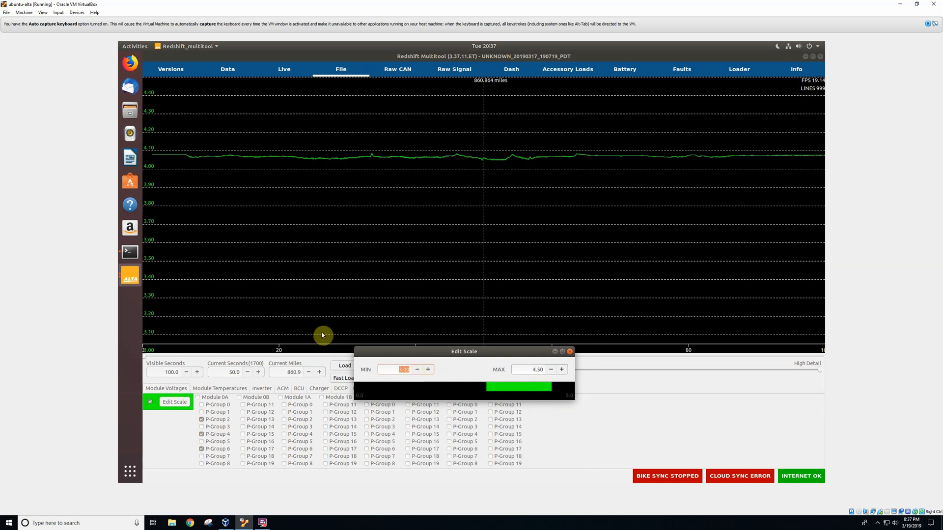
pyautogui.write('3')
pyautogui.click(542, 371)
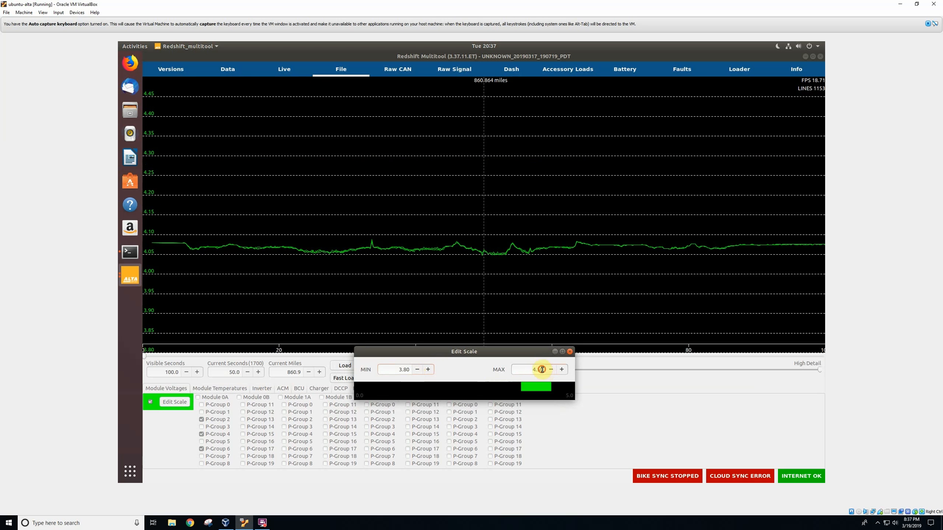
pyautogui.moveTo(543, 370); pyautogui.dragTo(534, 370)
pyautogui.write('4.1')
pyautogui.press('Return')
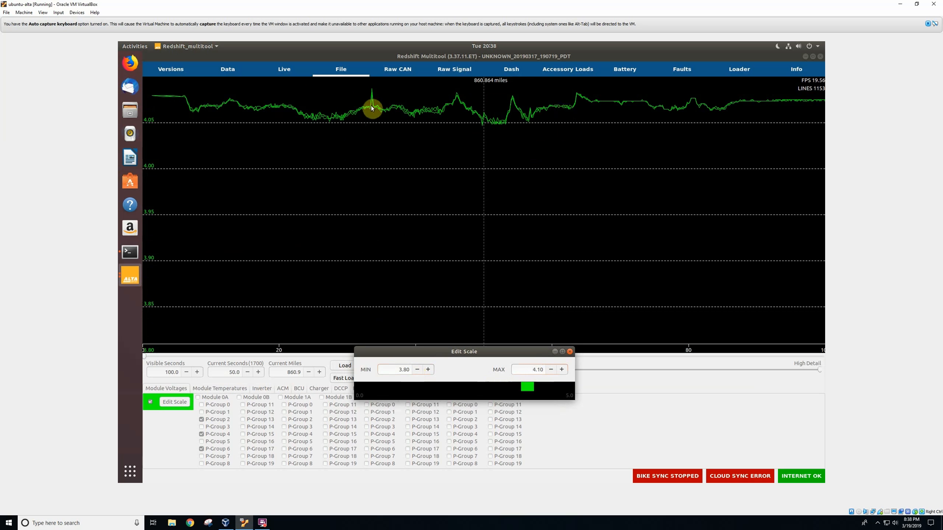
pyautogui.click(569, 352)
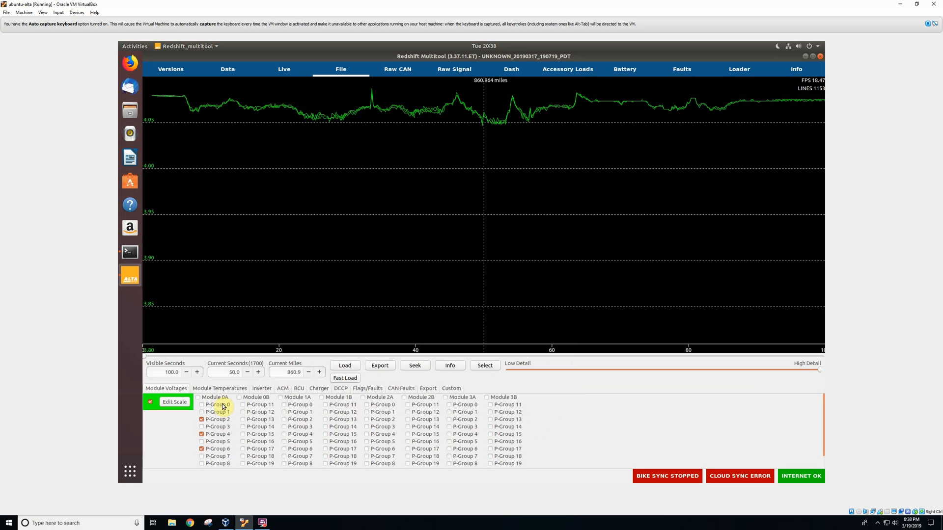
# Step: Remove the P-Group 2, 4 and 6 voltages of Module 0A from the graph and hide the voltage scale
pyautogui.click(202, 421)
pyautogui.click(202, 435)
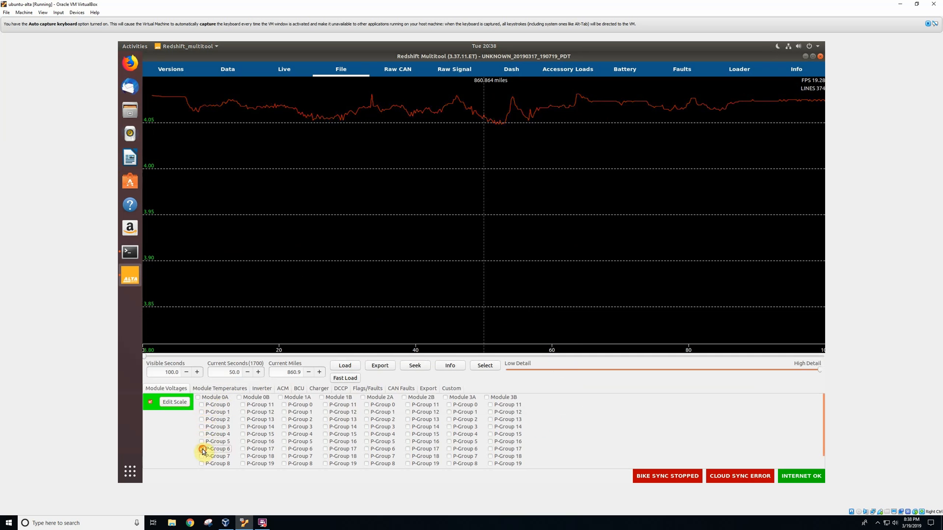
pyautogui.click(202, 449)
pyautogui.click(150, 402)
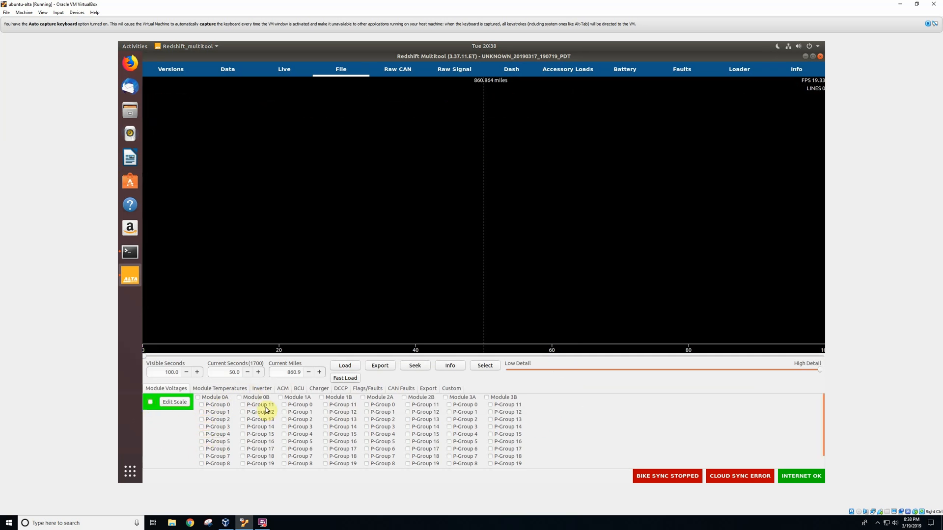
# Step: Plot all Module 0 temperatures against the temperature scale for viewing, and clear the Module 0 plots
pyautogui.click(224, 388)
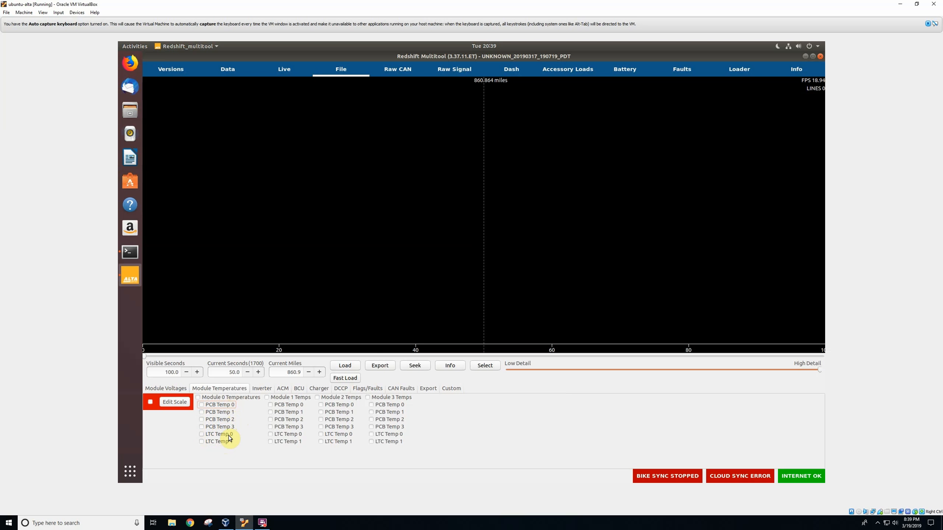
pyautogui.click(199, 398)
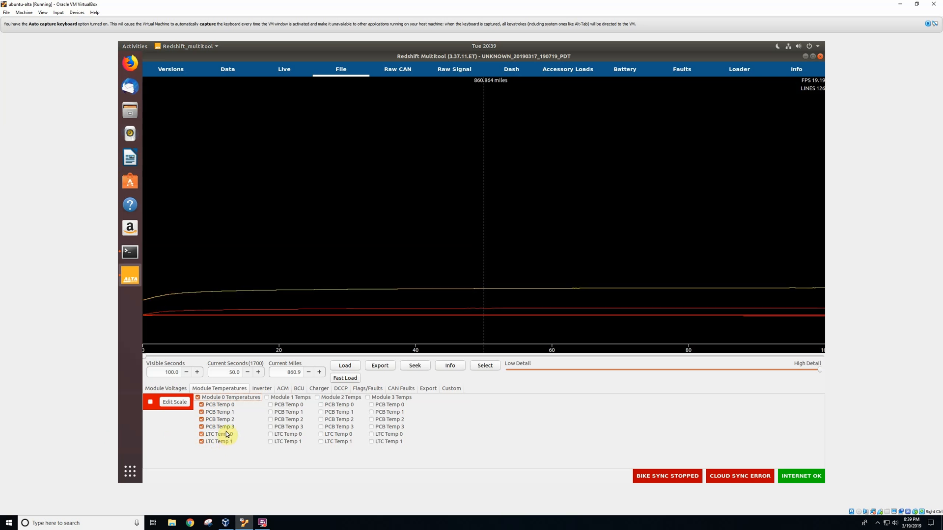
pyautogui.click(152, 404)
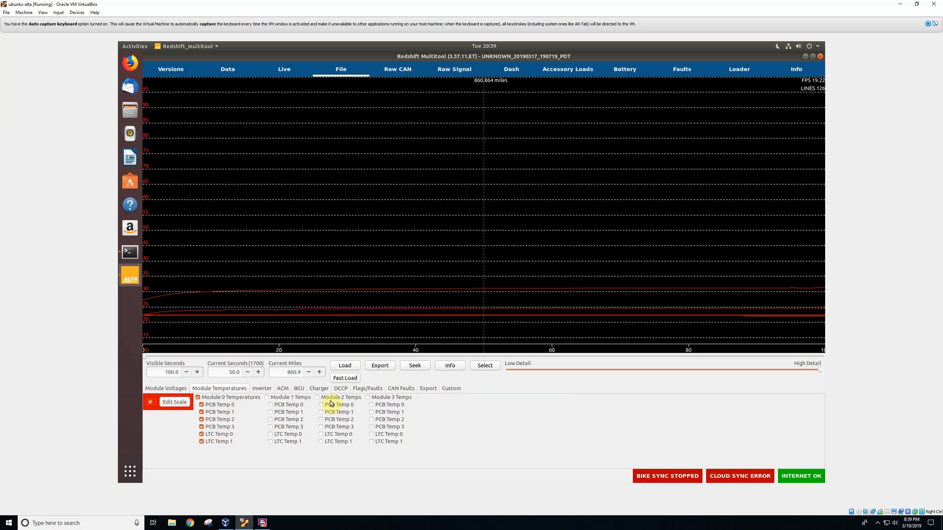
pyautogui.click(198, 398)
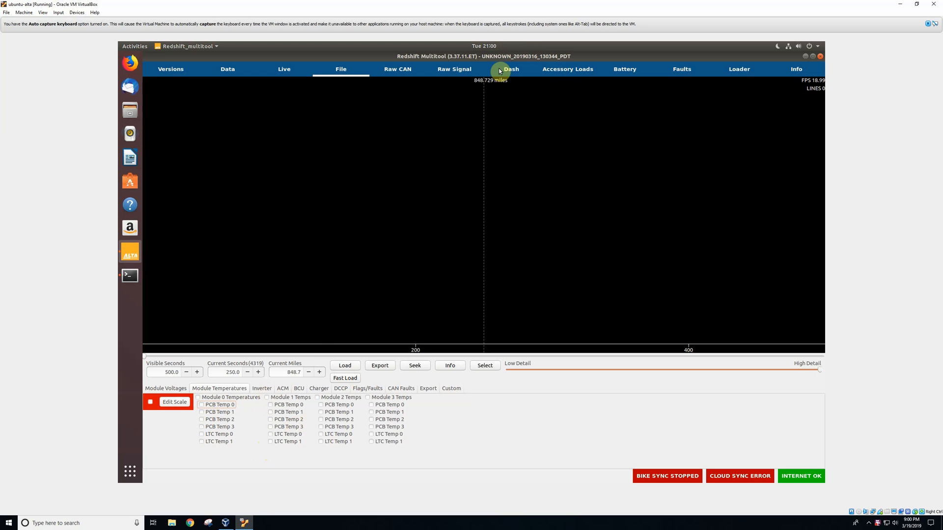
# Step: Plot the inverter's Motor RPM, Throttle Percent and Motor temperature, and show the scale of each on the graph
pyautogui.click(268, 389)
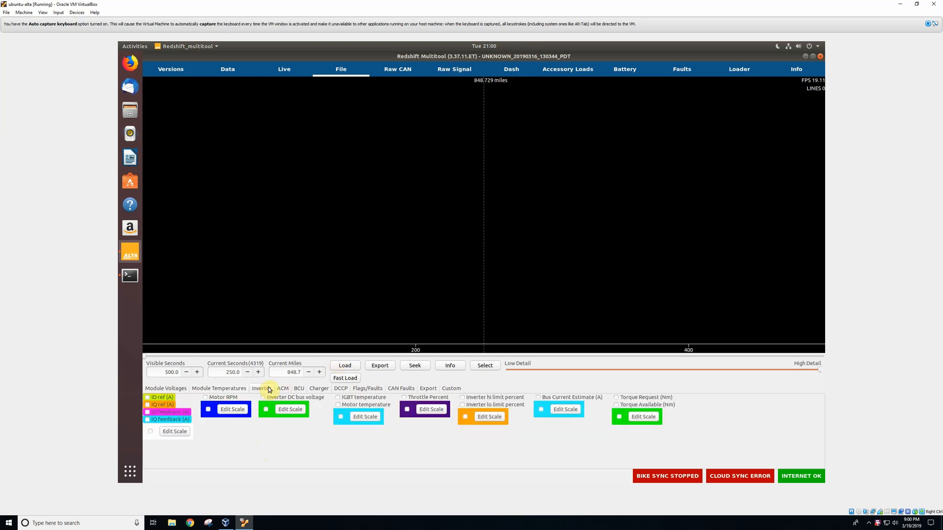
pyautogui.click(206, 400)
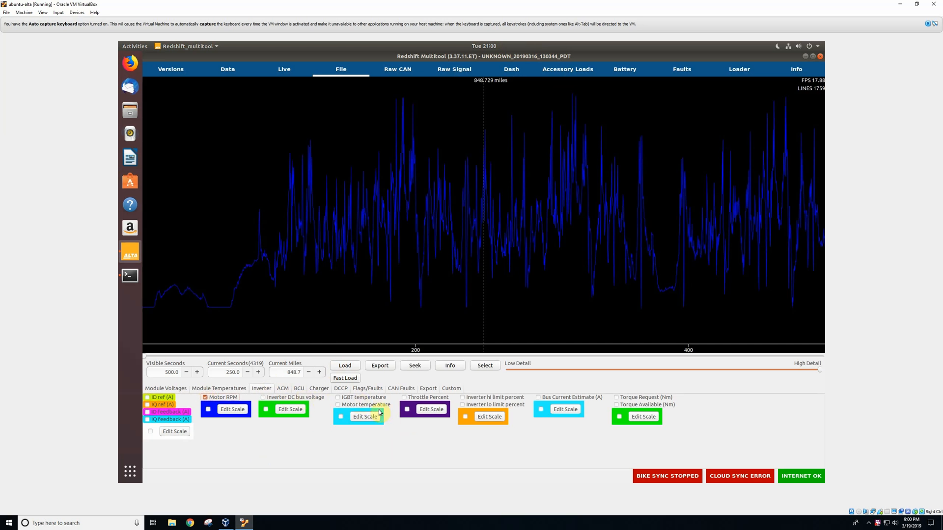
pyautogui.click(404, 397)
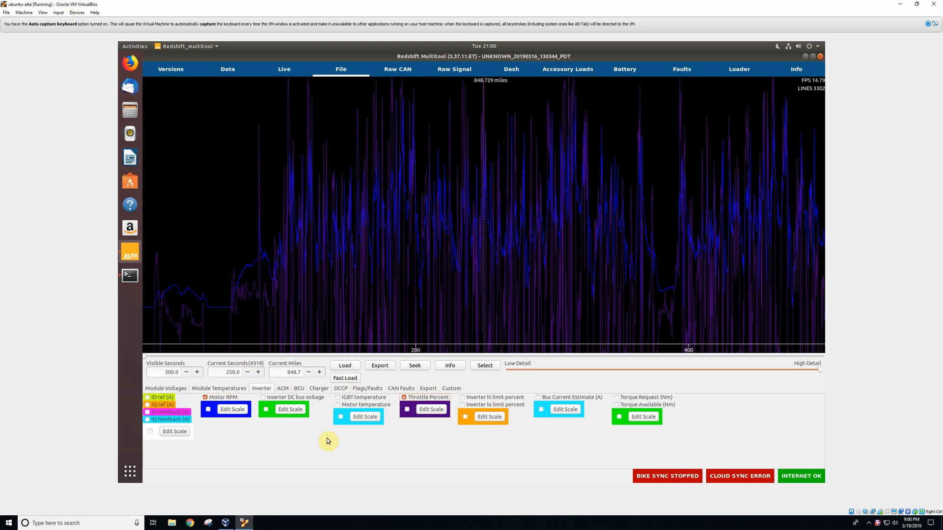
pyautogui.click(338, 405)
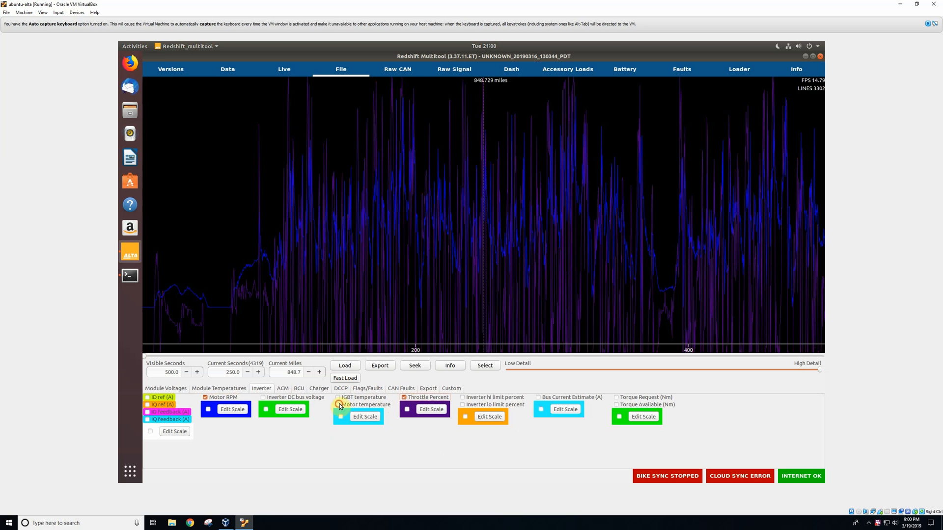
pyautogui.click(210, 411)
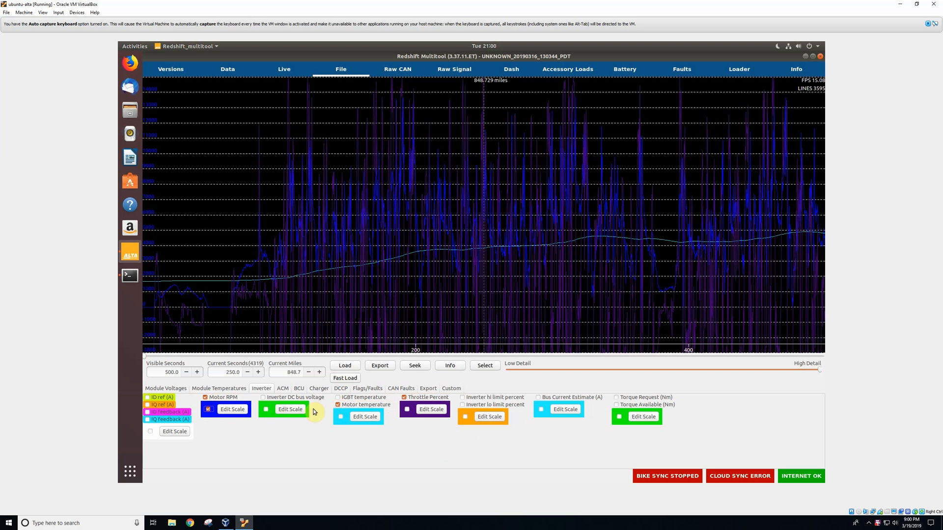
pyautogui.click(342, 418)
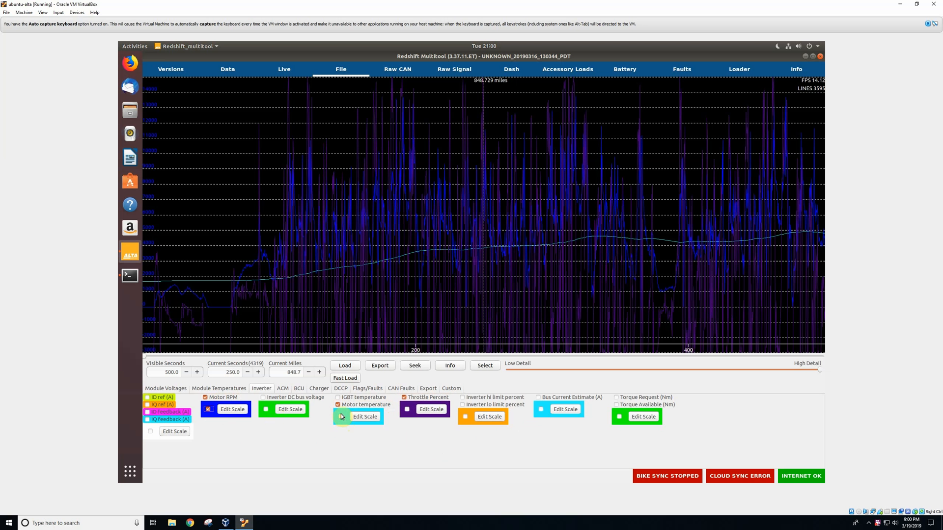
pyautogui.click(407, 411)
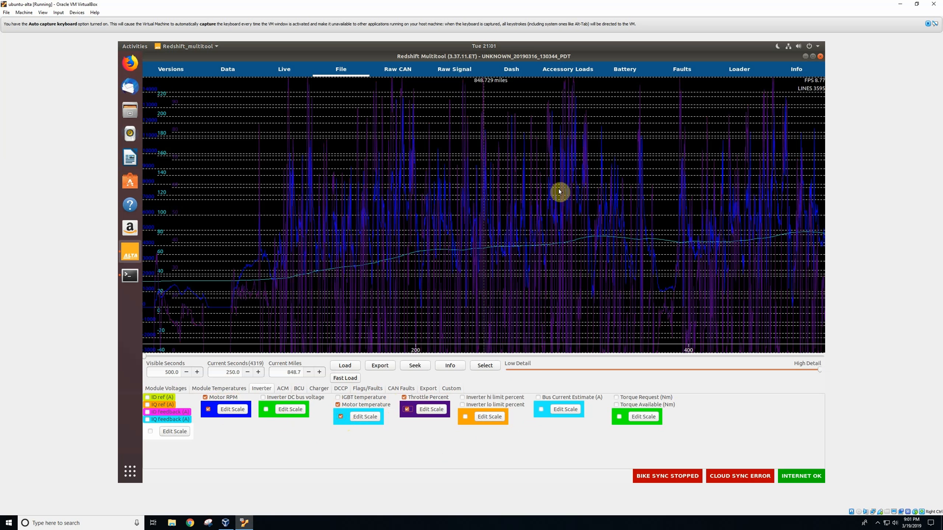
# Step: Set the visible time span to 60 seconds and examine the inverter curves between about 212 and 256 seconds of the ride
pyautogui.doubleClick(172, 372)
pyautogui.press('Return')
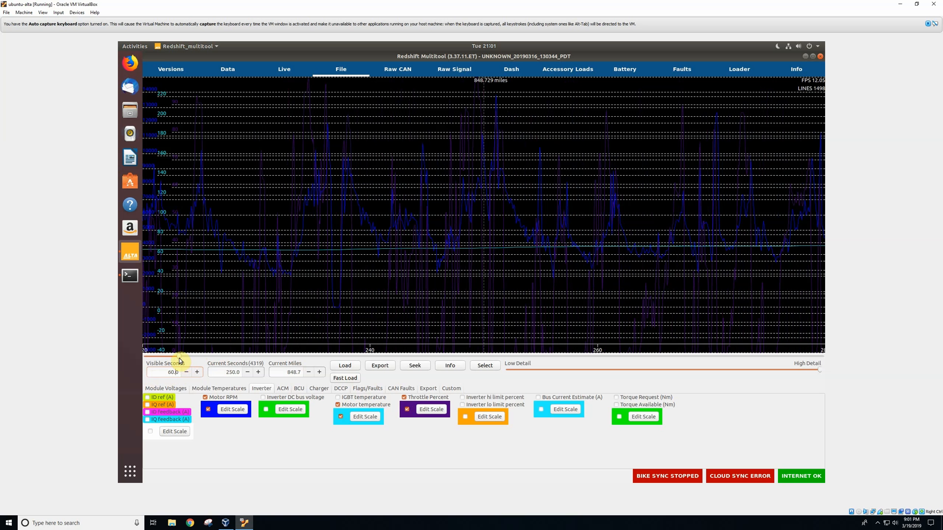
pyautogui.moveTo(178, 359)
pyautogui.mouseDown()
pyautogui.moveTo(167, 359)
pyautogui.moveTo(182, 361)
pyautogui.mouseUp()
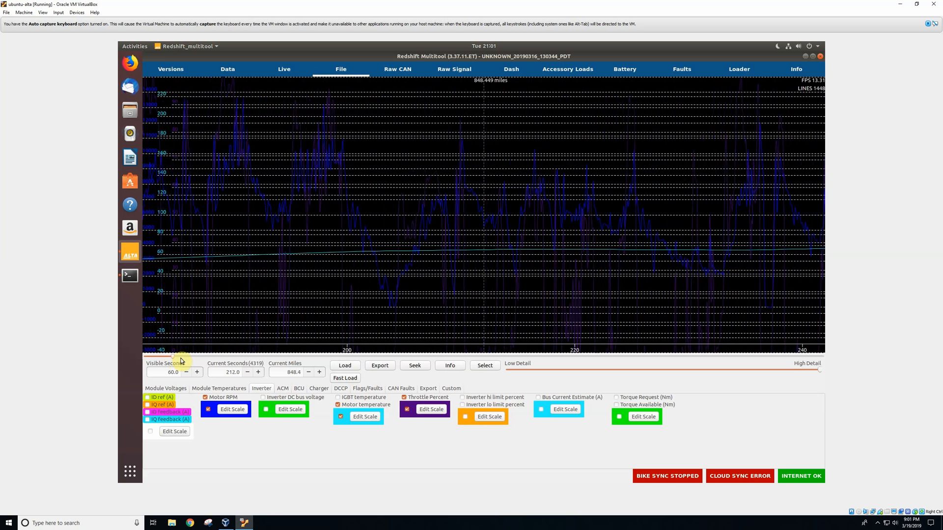
pyautogui.moveTo(181, 361); pyautogui.dragTo(197, 363)
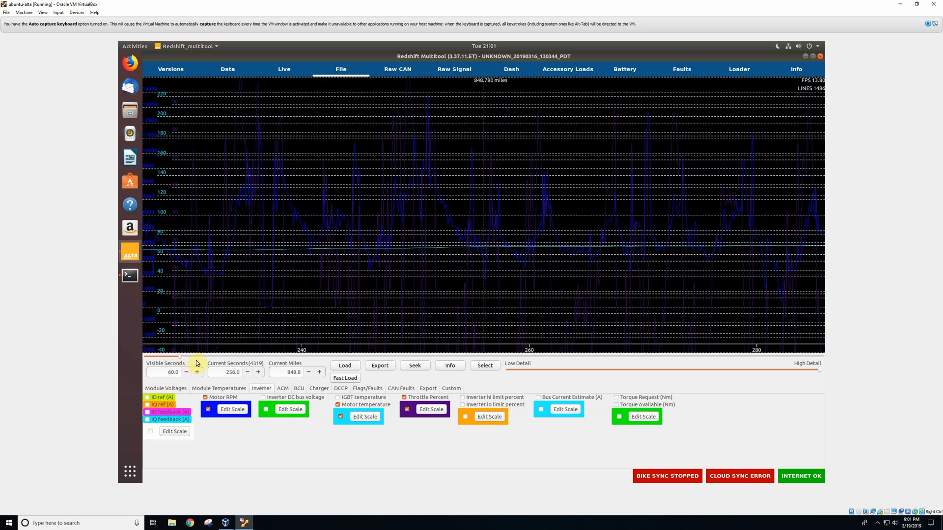
# Step: Narrow the visible time span to 10 seconds, examine the inverter curves at several moments, and return to the start of the ride
pyautogui.click(173, 373)
pyautogui.doubleClick(167, 373)
pyautogui.write('10')
pyautogui.press('Return')
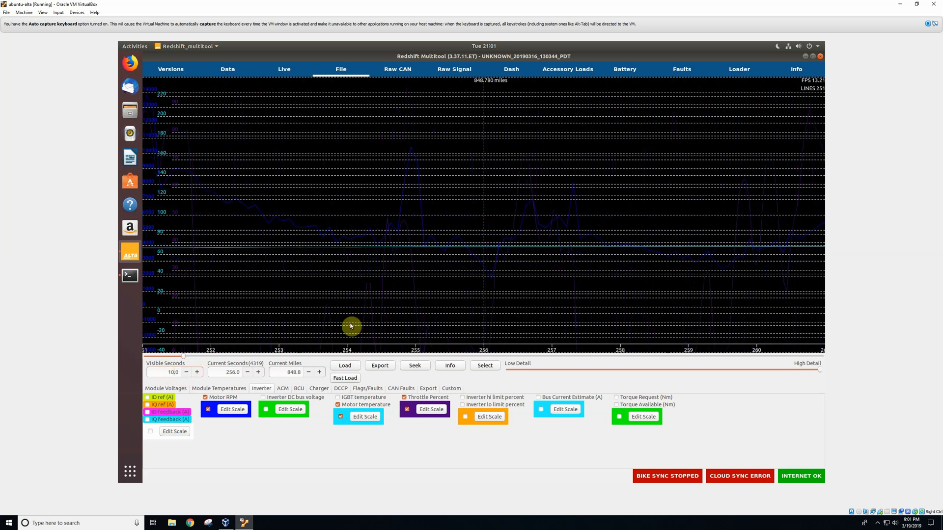
pyautogui.moveTo(182, 358); pyautogui.dragTo(181, 360)
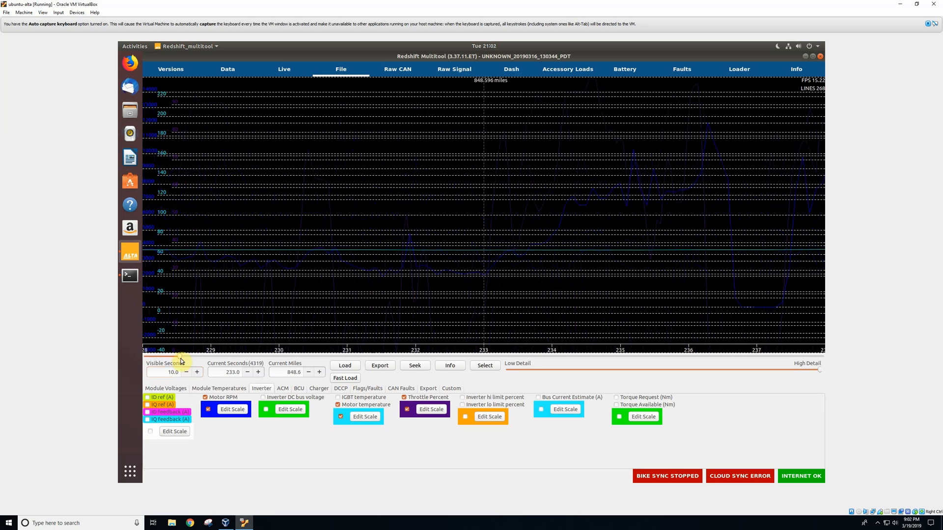
pyautogui.moveTo(180, 361); pyautogui.dragTo(185, 362)
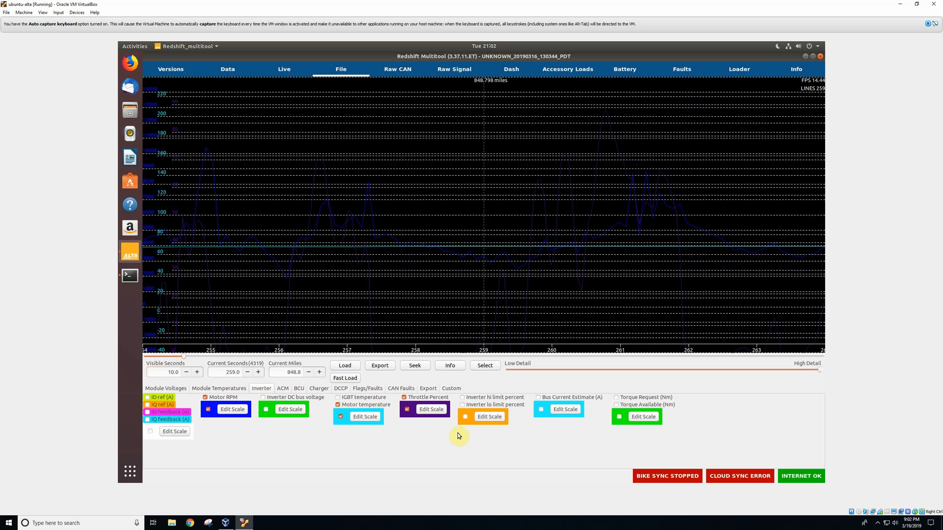
pyautogui.moveTo(185, 357); pyautogui.dragTo(202, 360)
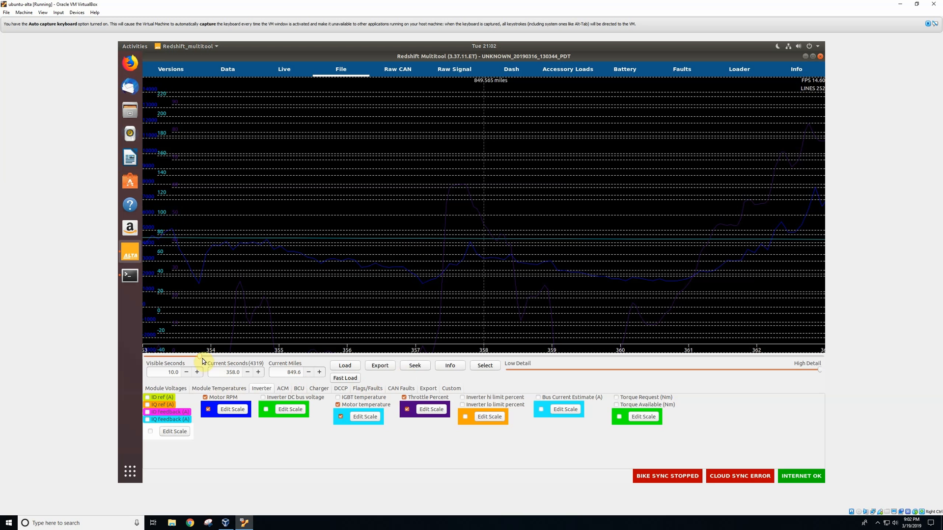
pyautogui.moveTo(199, 357); pyautogui.dragTo(97, 364)
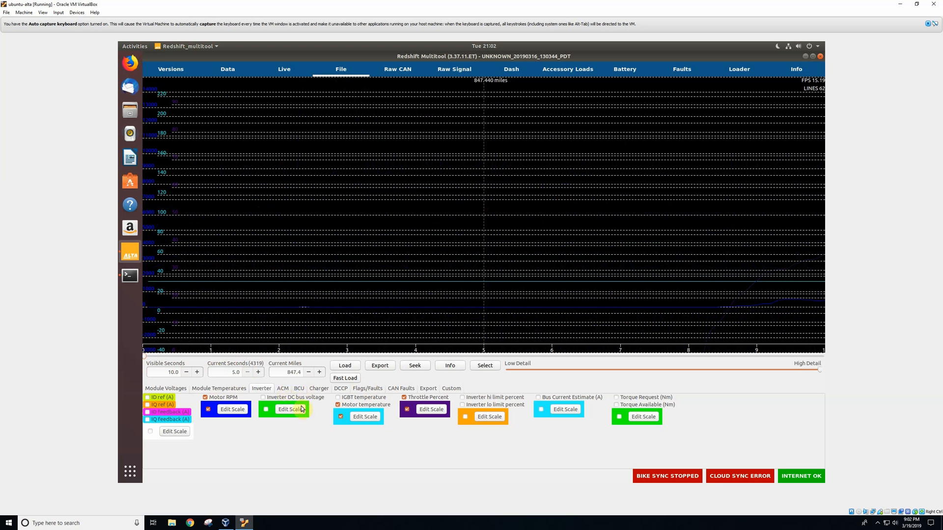
# Step: Remove the Motor temperature, Throttle Percent and Motor RPM plots and their scales from the graph
pyautogui.click(338, 405)
pyautogui.click(338, 405)
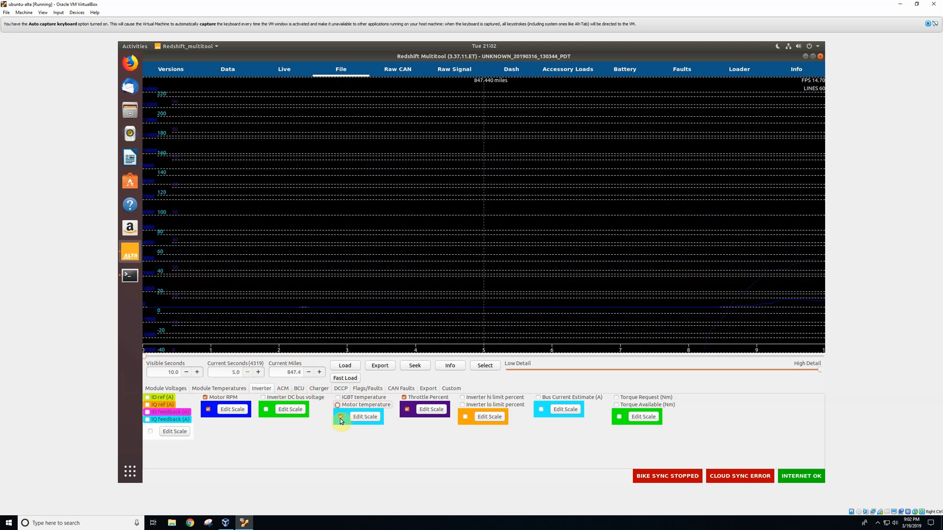
pyautogui.click(407, 410)
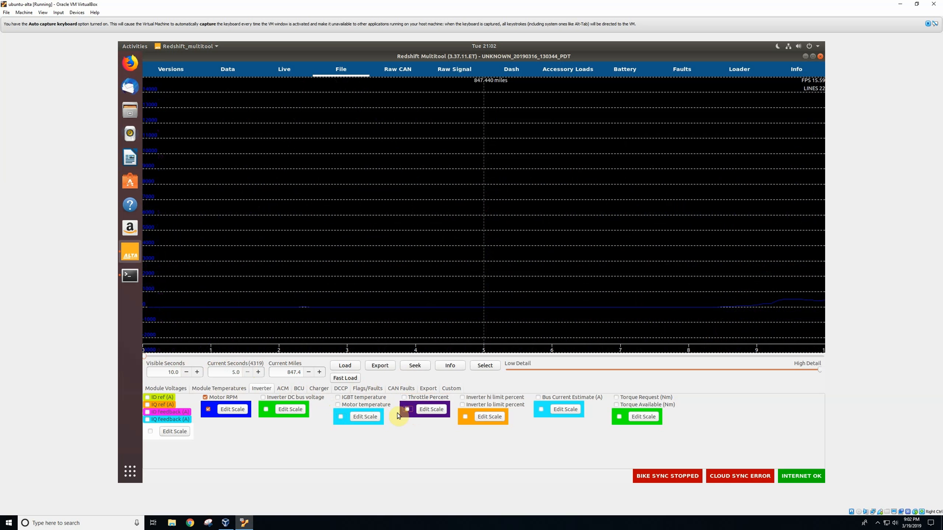
pyautogui.click(208, 409)
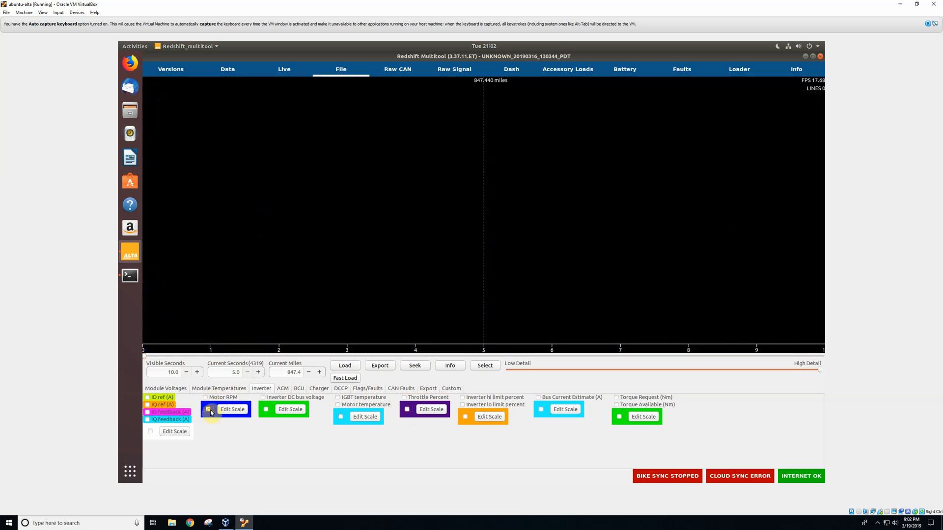
# Step: Look over the ACM signals, and plot the BCU's Min Module Temperature, Max Module Temperature and State-Of-Charge
pyautogui.click(284, 389)
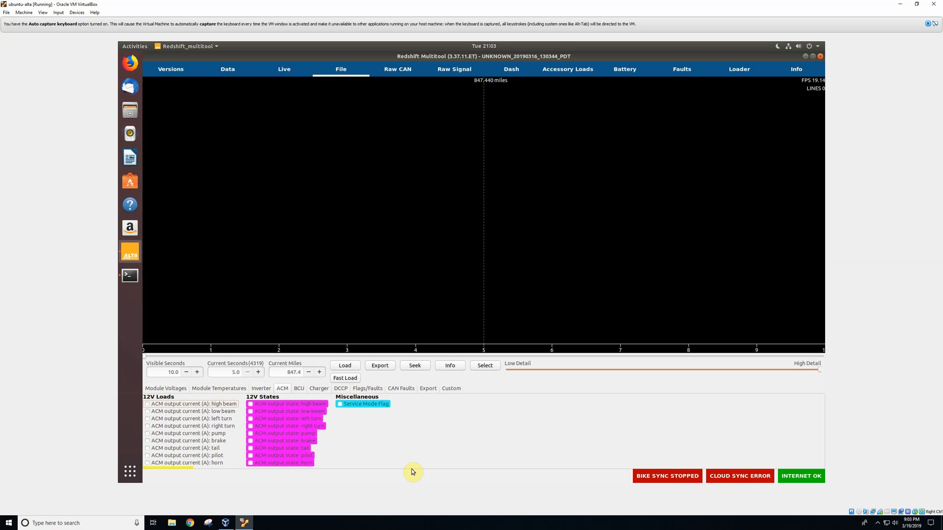
pyautogui.click(301, 388)
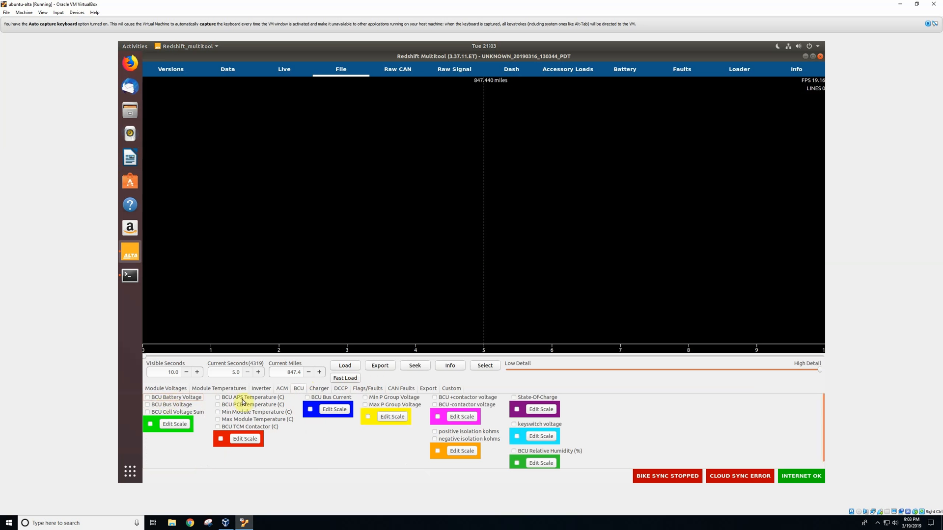
pyautogui.click(218, 412)
pyautogui.click(218, 420)
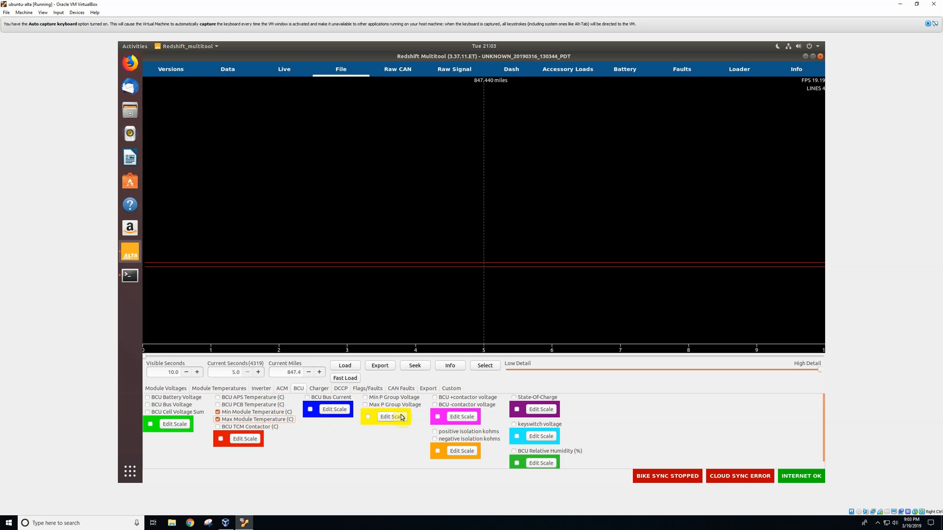
pyautogui.click(513, 397)
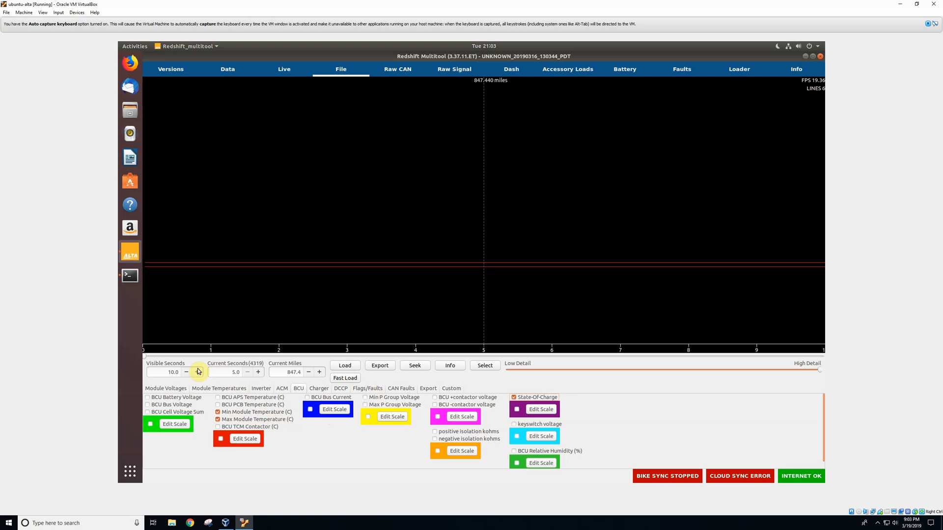
# Step: Set the visible time span to 180 seconds and move to about 1006 seconds into the ride
pyautogui.click(171, 372)
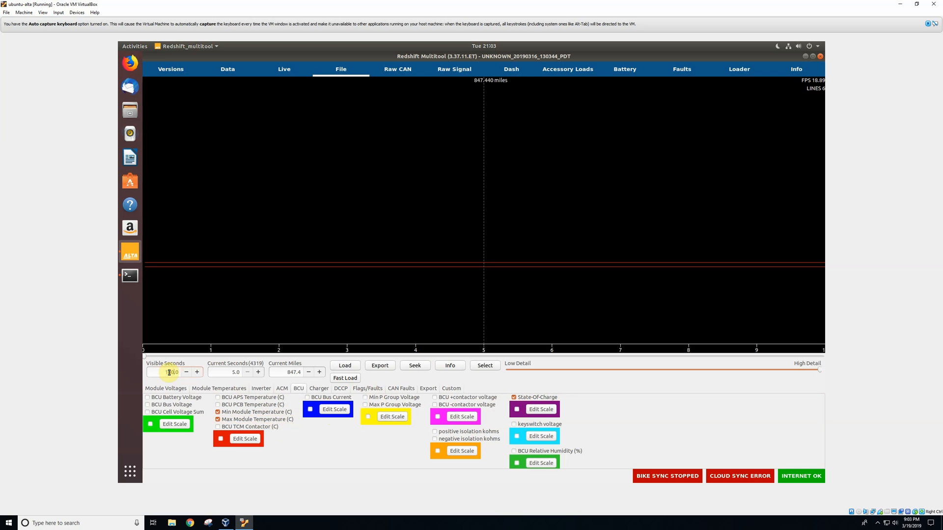
pyautogui.press('Return')
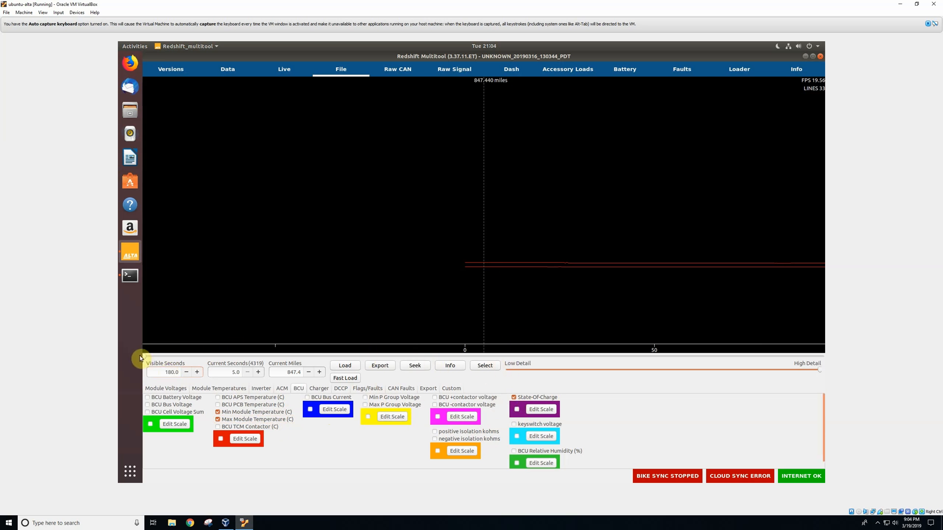
pyautogui.moveTo(145, 357); pyautogui.dragTo(297, 369)
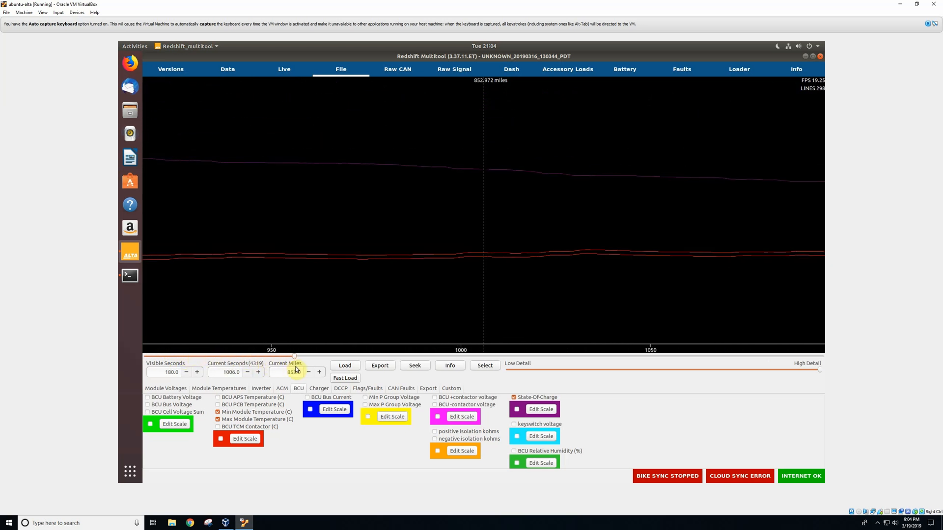
# Step: Show the BCU temperature and State-Of-Charge scales, and follow the curves to about 2396 seconds into the ride
pyautogui.click(220, 439)
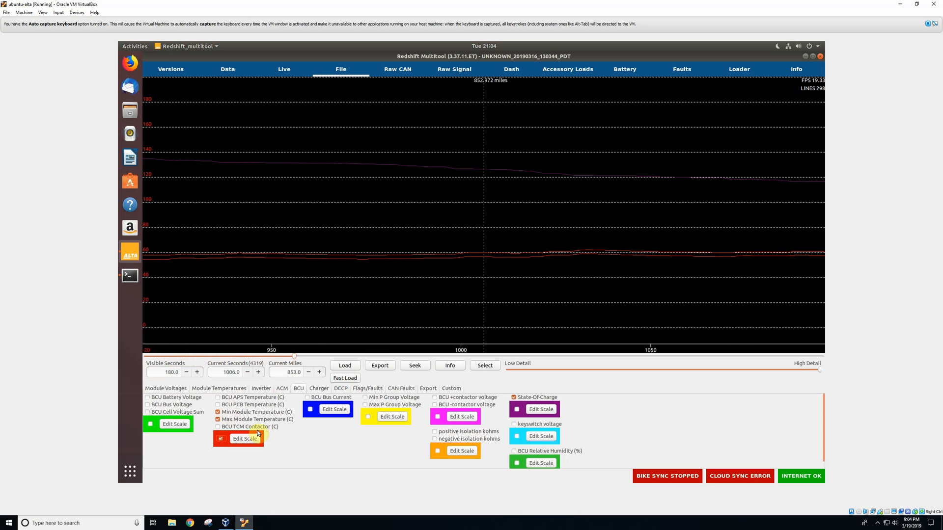
pyautogui.click(517, 410)
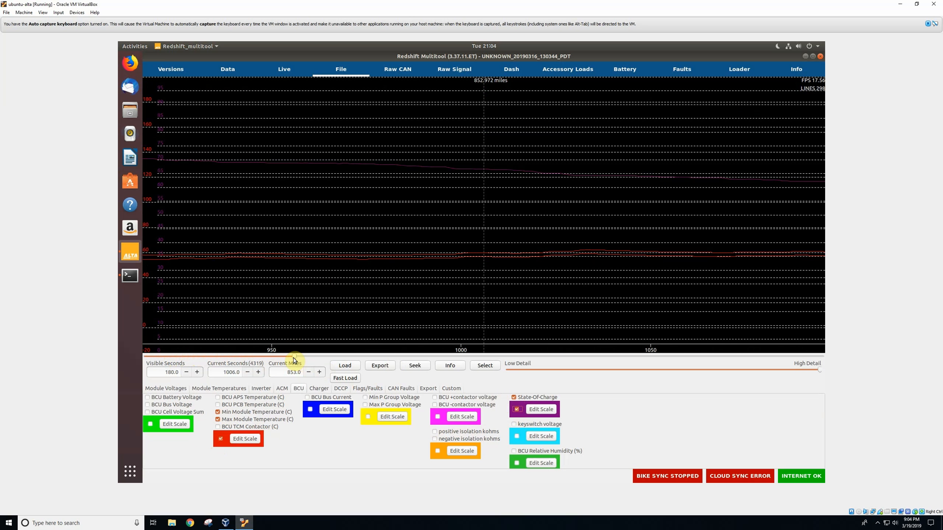
pyautogui.moveTo(294, 357); pyautogui.dragTo(529, 378)
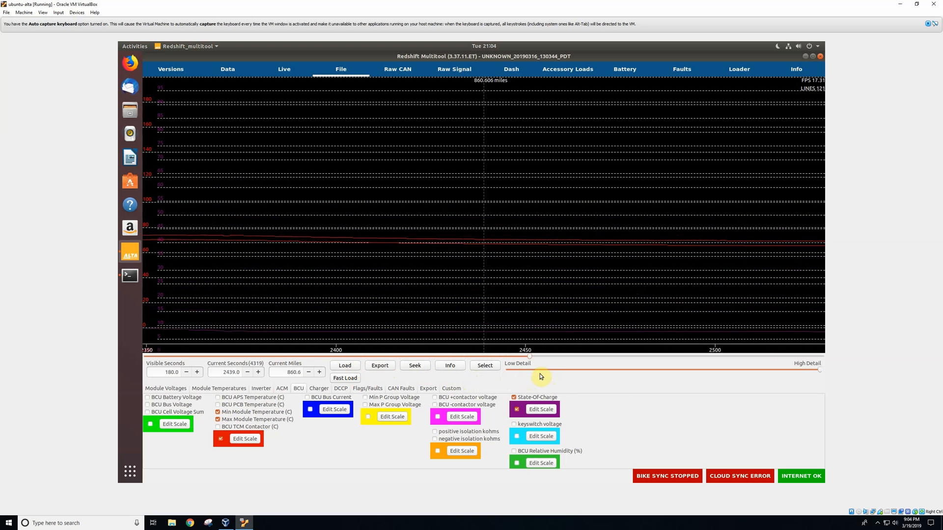
pyautogui.moveTo(530, 363); pyautogui.dragTo(516, 360)
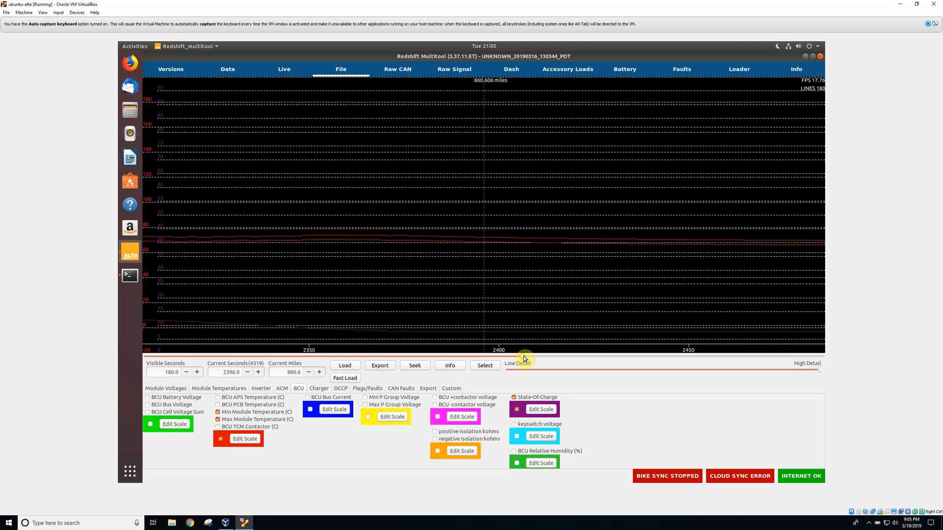
# Step: Follow the BCU module temperature and State-Of-Charge curves to about 2534 seconds into the ride
pyautogui.moveTo(524, 356); pyautogui.dragTo(520, 359)
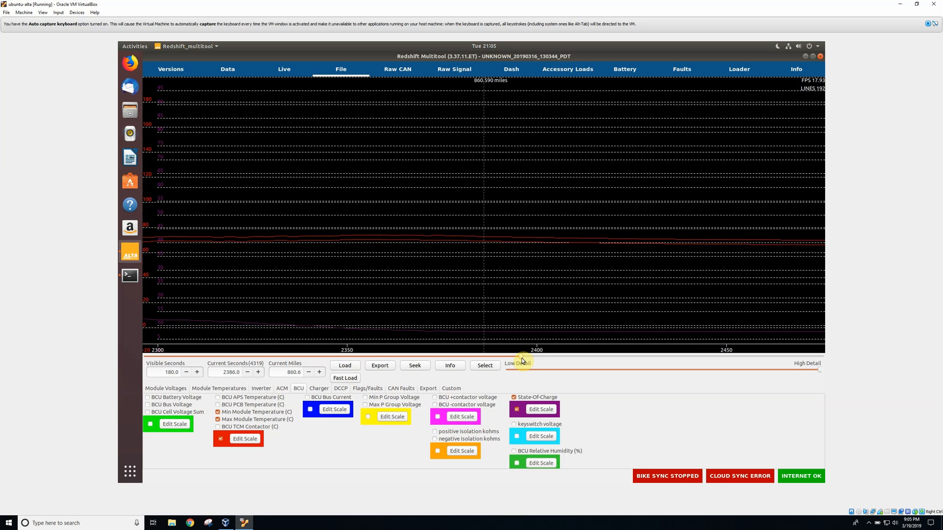
pyautogui.moveTo(521, 358); pyautogui.dragTo(530, 358)
pyautogui.moveTo(530, 359); pyautogui.dragTo(539, 360)
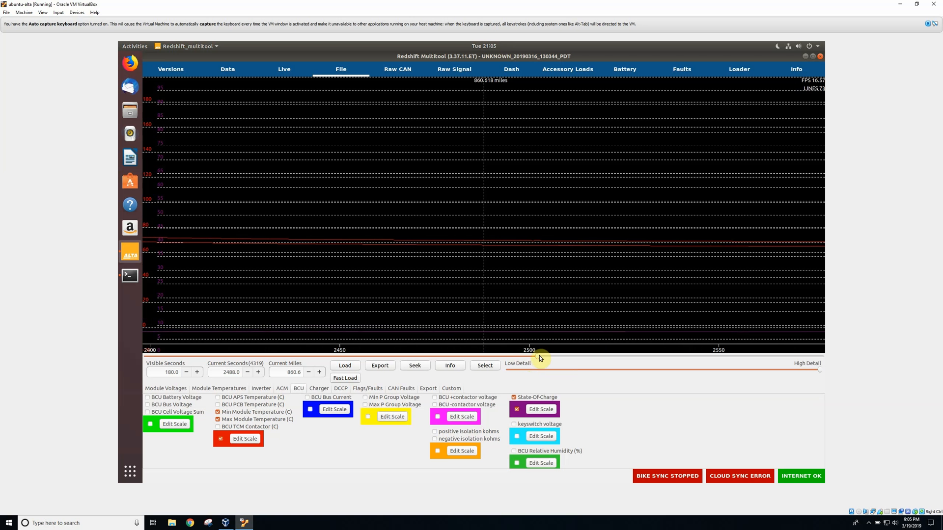
pyautogui.moveTo(542, 359); pyautogui.dragTo(546, 358)
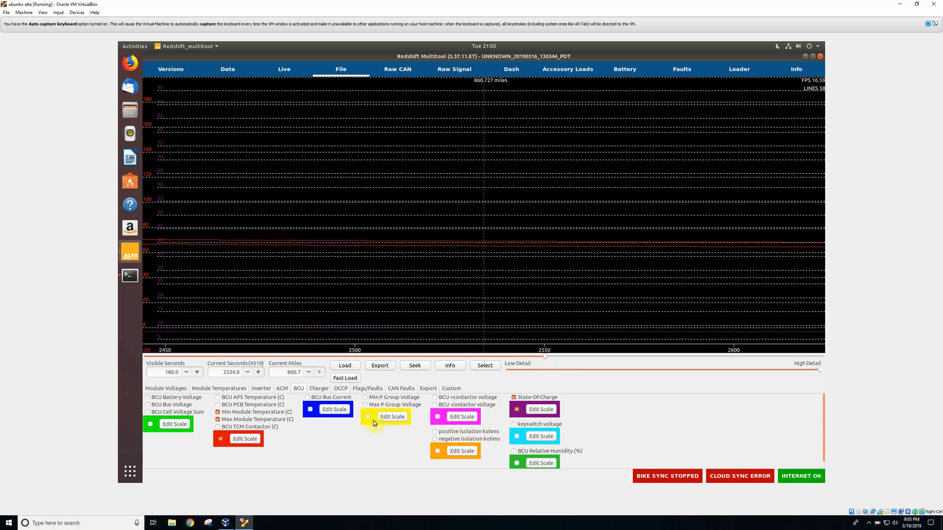
# Step: Remove the Min Module Temperature, Max Module Temperature and State-Of-Charge plots and the BCU temperature scale from the graph
pyautogui.click(218, 412)
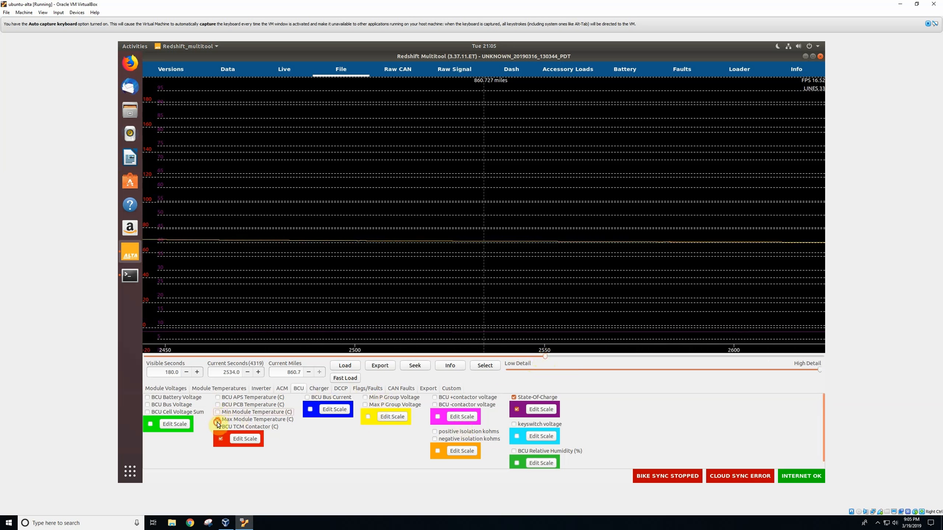
pyautogui.click(217, 420)
pyautogui.click(216, 441)
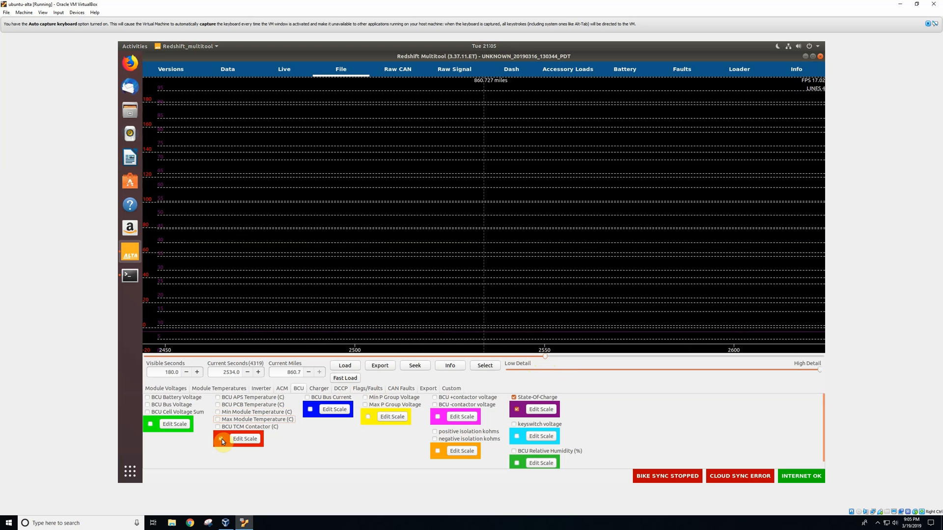
pyautogui.click(515, 409)
pyautogui.click(514, 409)
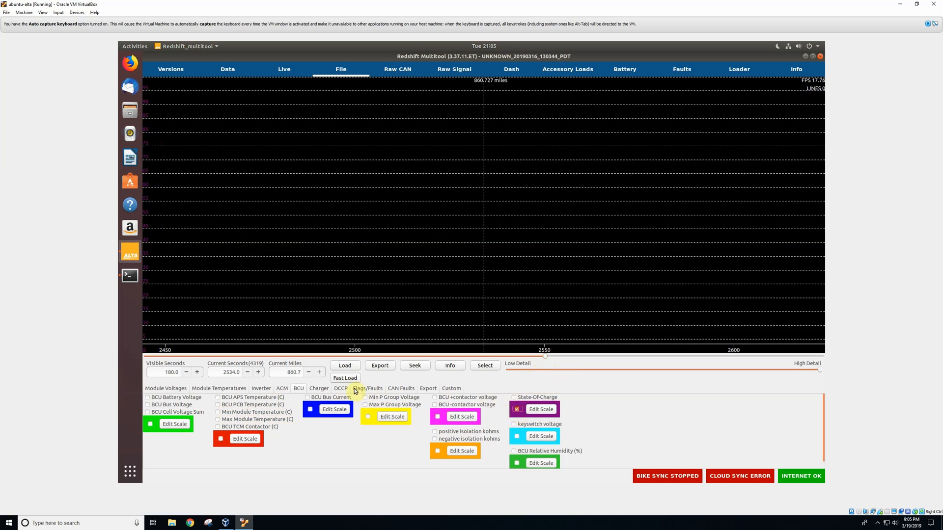
# Step: Plot the charger's Idc lim and Charger Idc Feedback currents, and show their scale
pyautogui.click(322, 388)
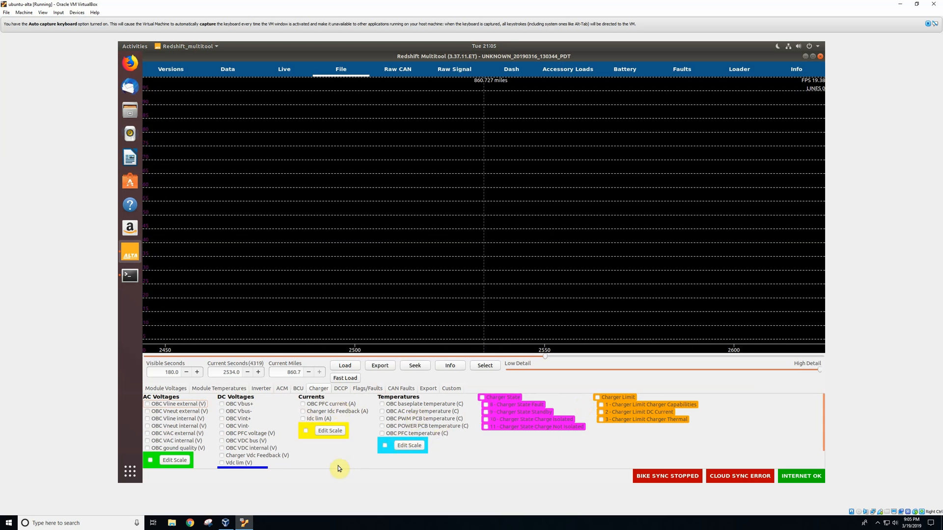
pyautogui.click(303, 420)
pyautogui.click(303, 413)
pyautogui.click(307, 431)
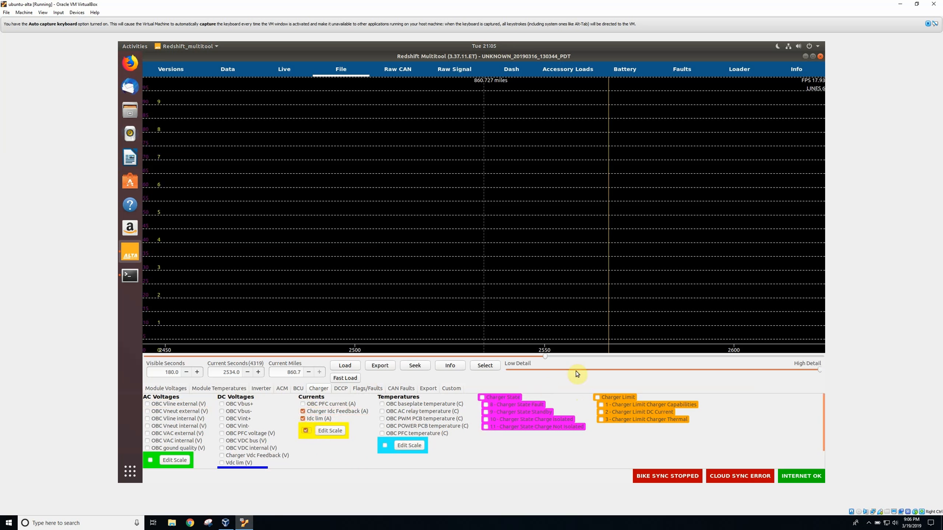
# Step: Follow the charger current curves along the timeline to about 2922 seconds into the recording
pyautogui.moveTo(554, 359)
pyautogui.mouseDown()
pyautogui.moveTo(212, 357)
pyautogui.moveTo(596, 358)
pyautogui.mouseUp()
pyautogui.moveTo(656, 354); pyautogui.dragTo(574, 357)
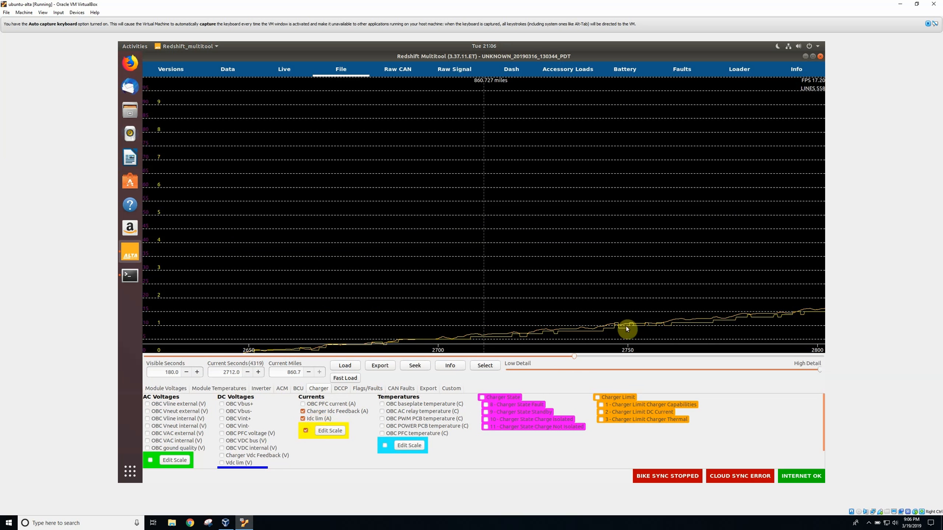
pyautogui.moveTo(576, 357); pyautogui.dragTo(588, 354)
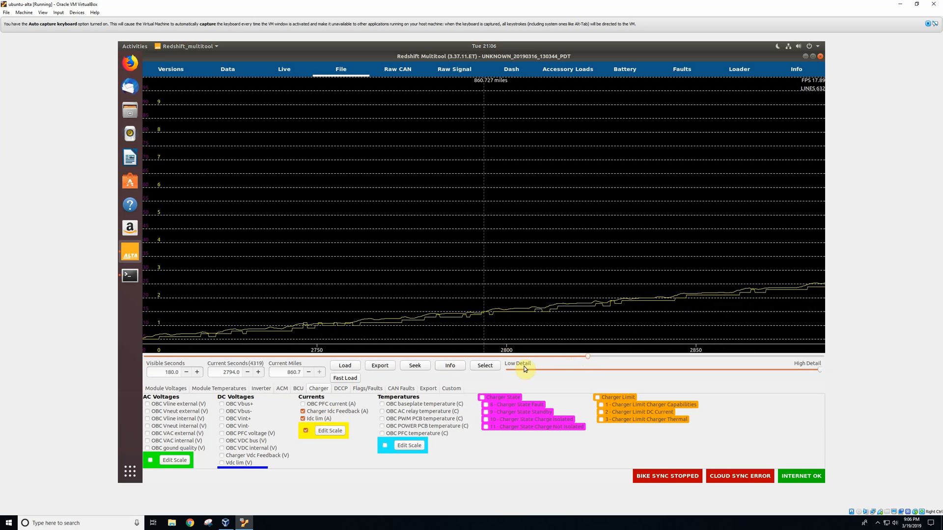
pyautogui.moveTo(590, 359); pyautogui.dragTo(609, 358)
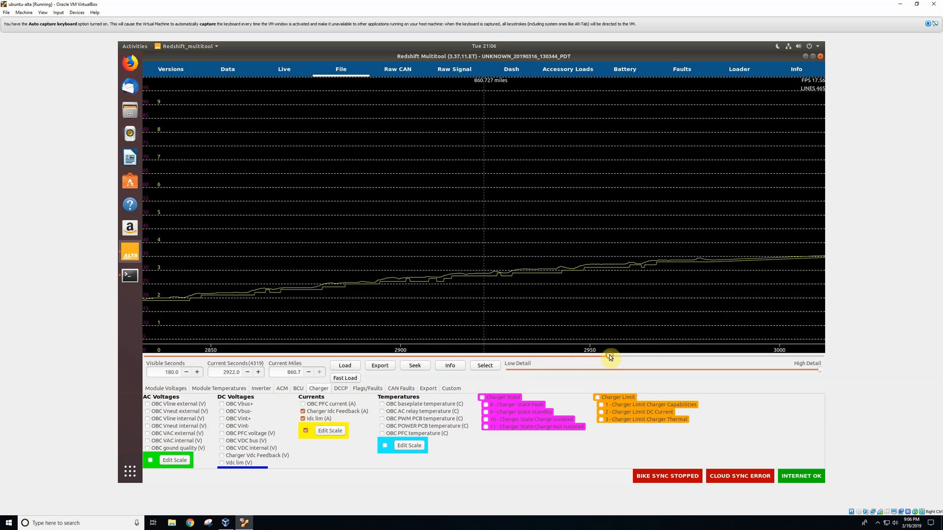
# Step: Add the BCU's State-Of-Charge to the charger currents and follow the curves to about 3940 seconds
pyautogui.click(298, 389)
pyautogui.click(514, 397)
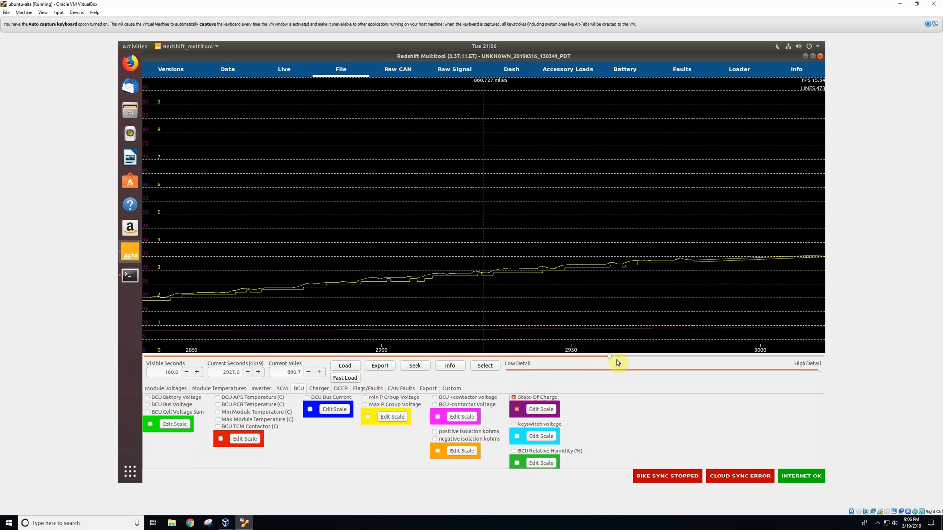
pyautogui.moveTo(608, 357)
pyautogui.mouseDown()
pyautogui.moveTo(661, 349)
pyautogui.moveTo(576, 355)
pyautogui.moveTo(609, 355)
pyautogui.mouseUp()
pyautogui.moveTo(608, 357); pyautogui.dragTo(771, 379)
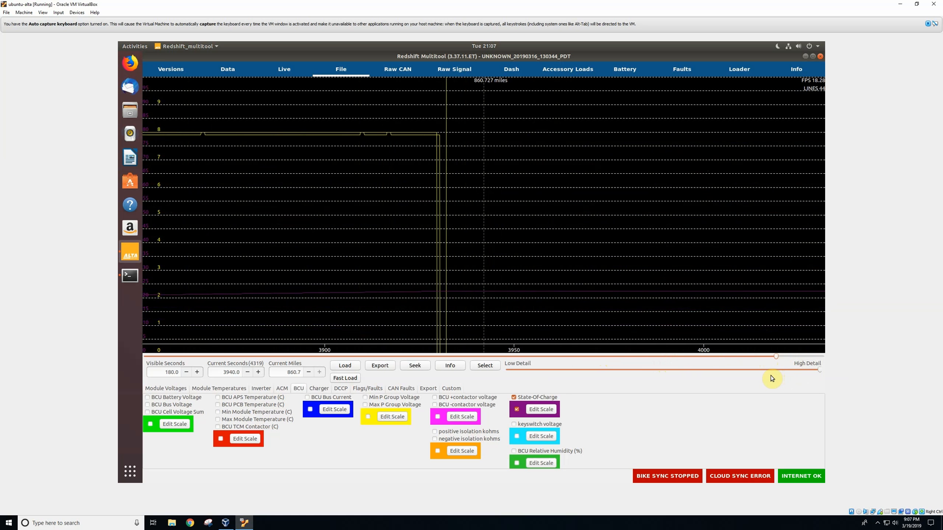
# Step: Remove the State-Of-Charge, Charger Idc Feedback and Idc lim plots and their scales from the graph
pyautogui.click(514, 397)
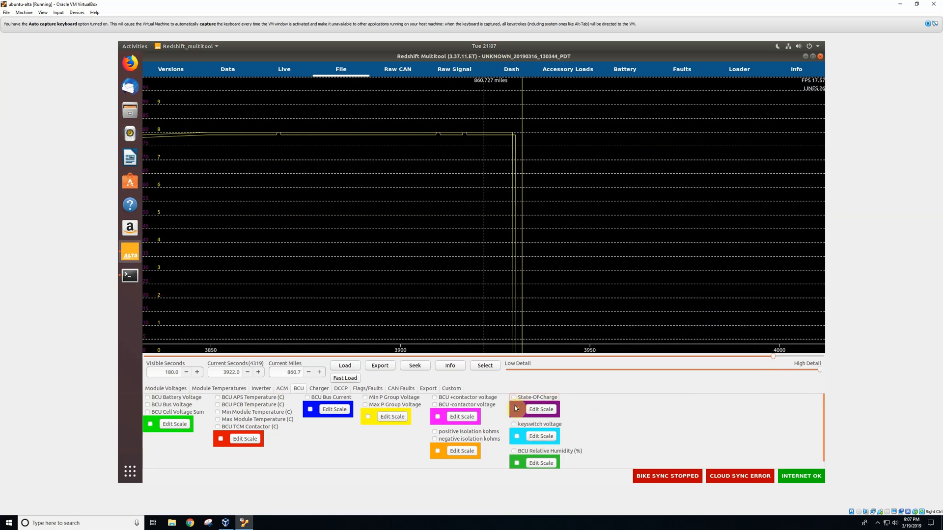
pyautogui.click(319, 389)
pyautogui.click(315, 419)
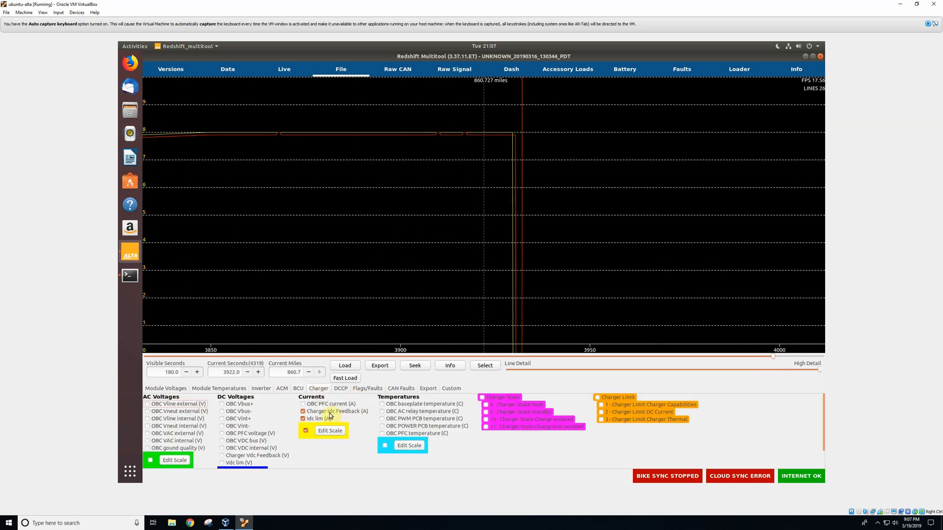
pyautogui.click(305, 431)
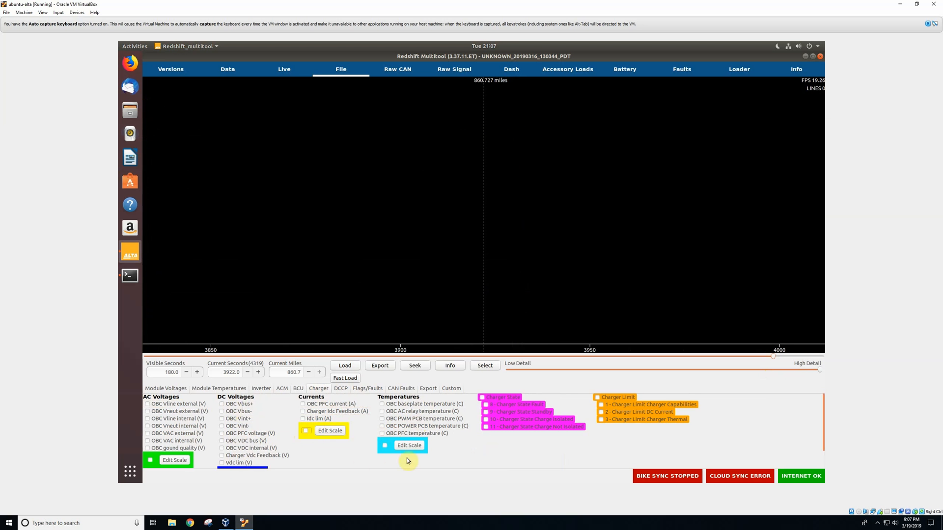
# Step: Plot DCCP Vbus Internal and DCCP Vbus External with their voltage scale, and go back to about 3200 seconds
pyautogui.click(341, 389)
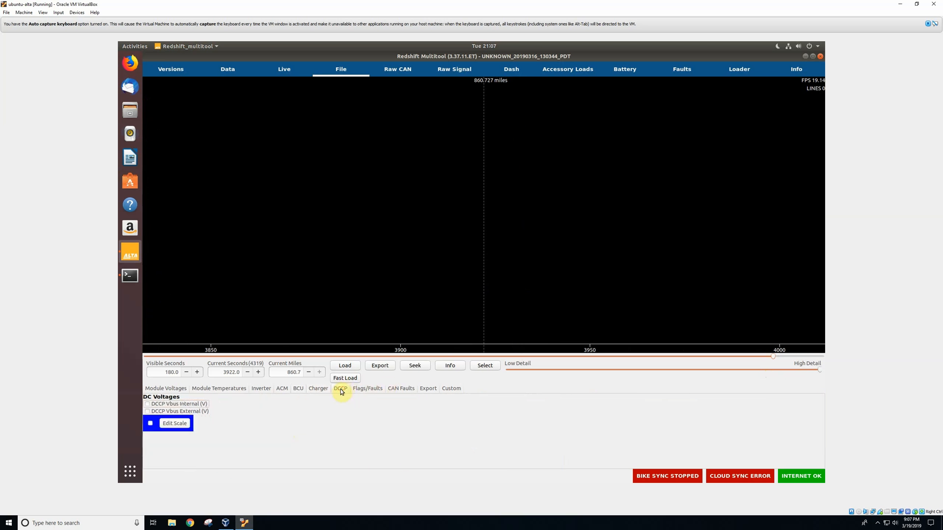
pyautogui.click(175, 405)
pyautogui.click(178, 411)
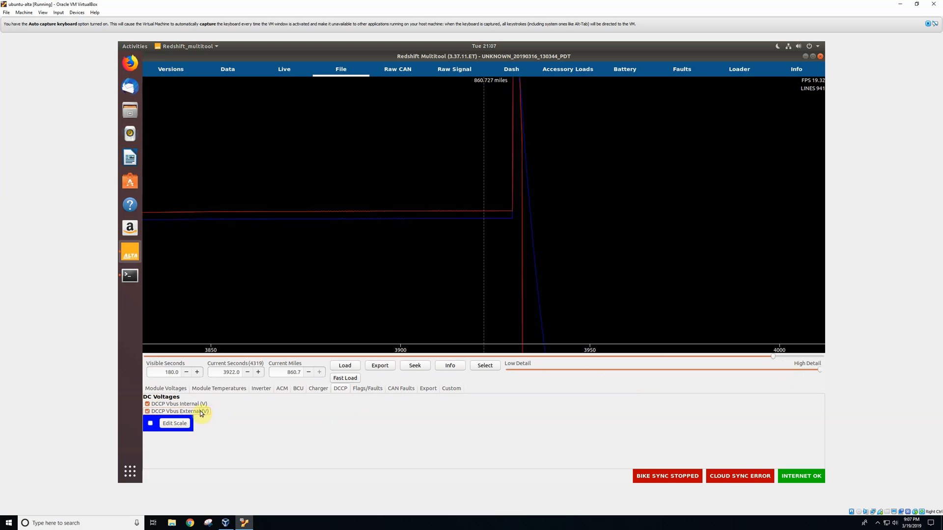
pyautogui.moveTo(772, 357); pyautogui.dragTo(654, 357)
pyautogui.click(150, 423)
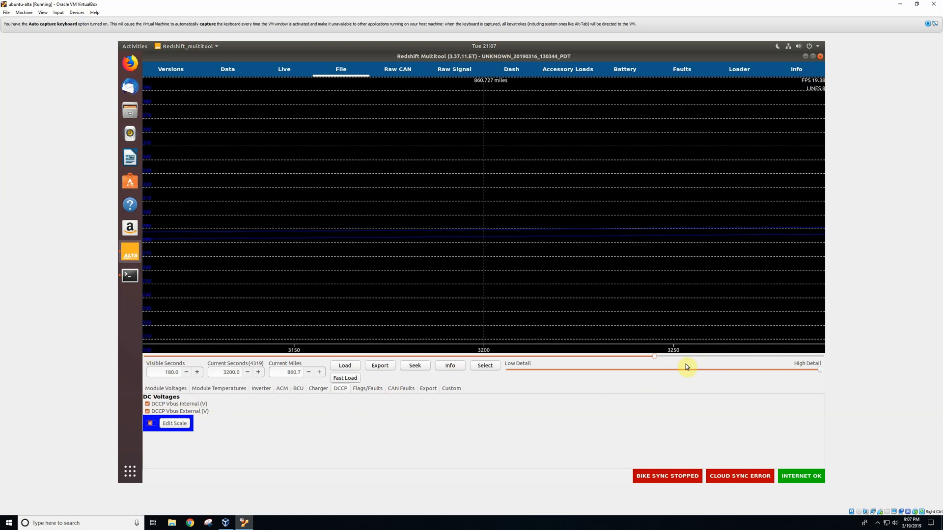
# Step: Follow the DCCP voltages to about 3946 seconds, and remove both plots and their scale
pyautogui.moveTo(654, 358); pyautogui.dragTo(777, 355)
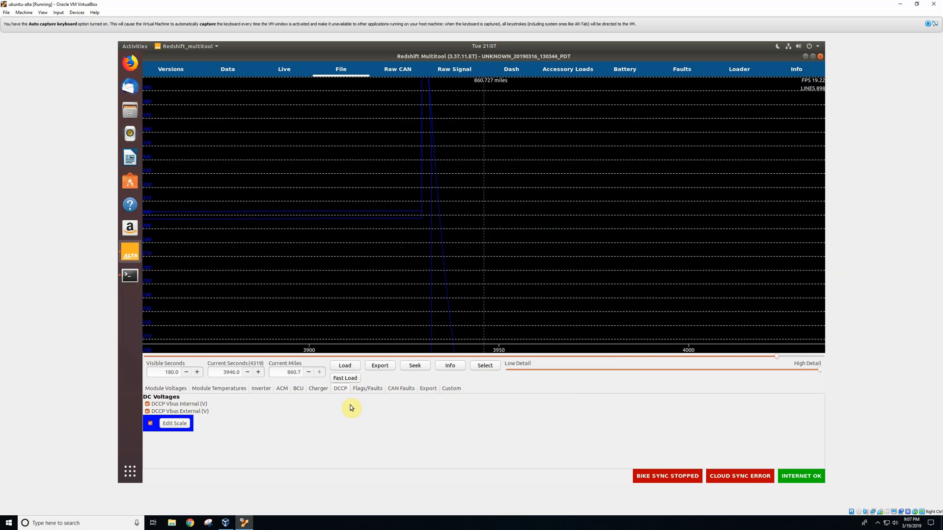
pyautogui.click(151, 423)
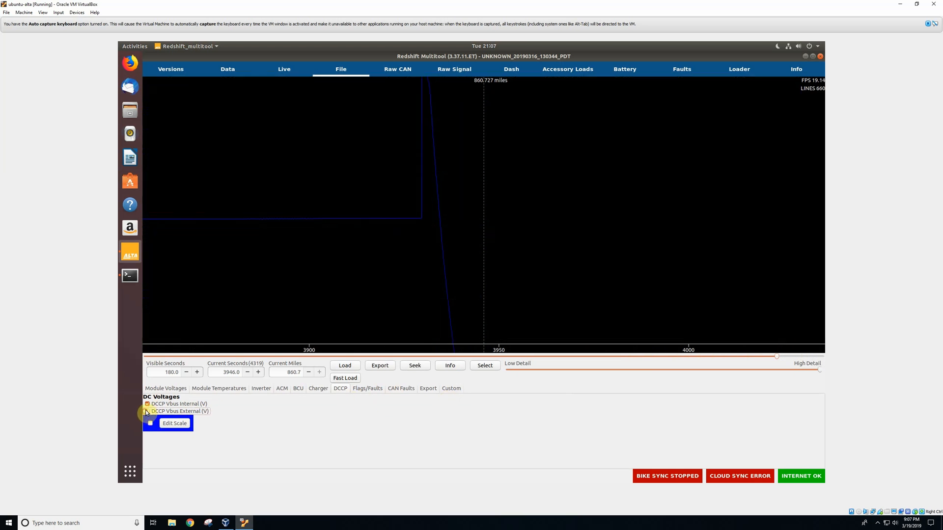
# Step: Show the BCU status, fatal error and persistent fault, charge result, inverter status and faults, and charger standby flags on the graph
pyautogui.click(358, 389)
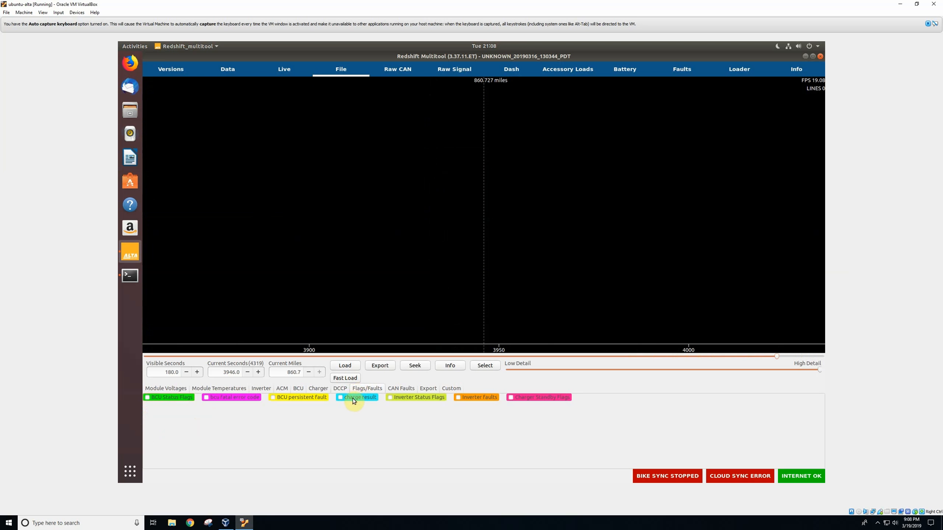
pyautogui.click(352, 399)
pyautogui.click(309, 399)
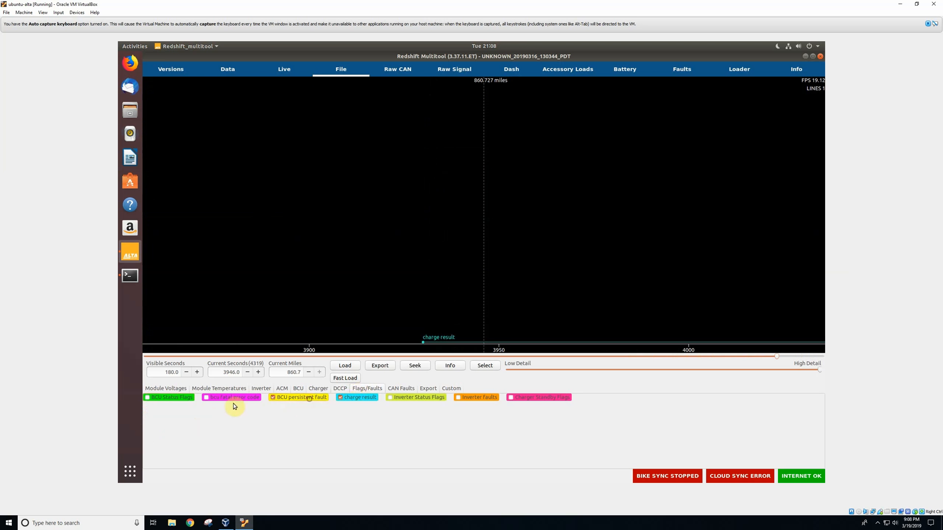
pyautogui.click(168, 398)
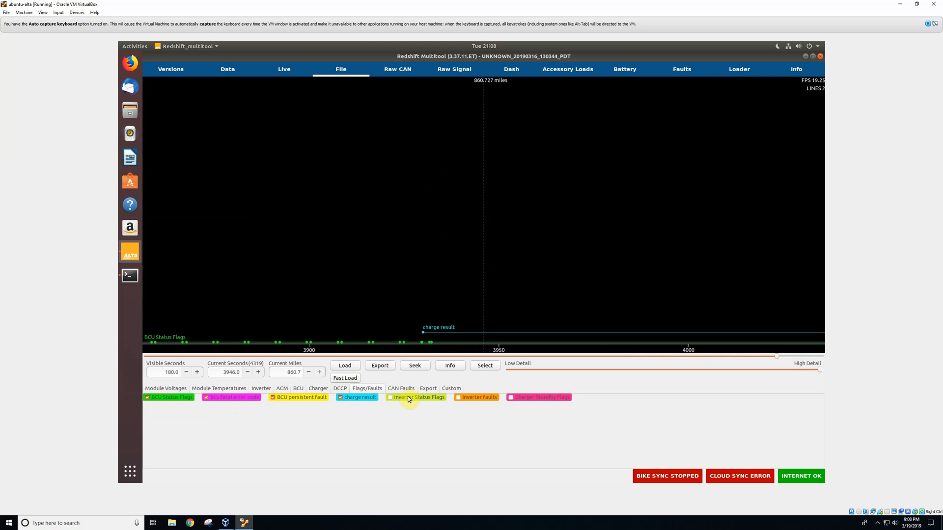
pyautogui.click(408, 397)
pyautogui.click(517, 399)
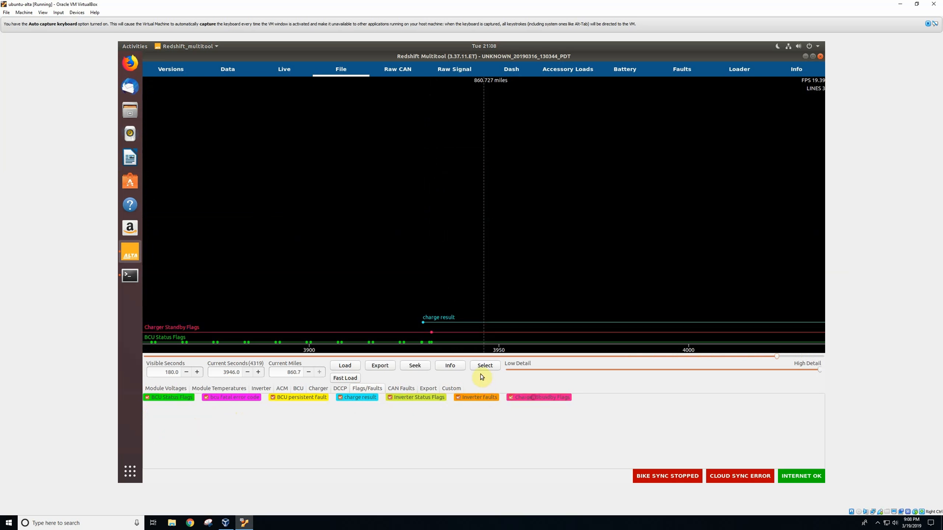
# Step: Move to about 2543 seconds, read the flag descriptions in a widened hover-mode value window, and close it
pyautogui.moveTo(781, 357); pyautogui.dragTo(544, 351)
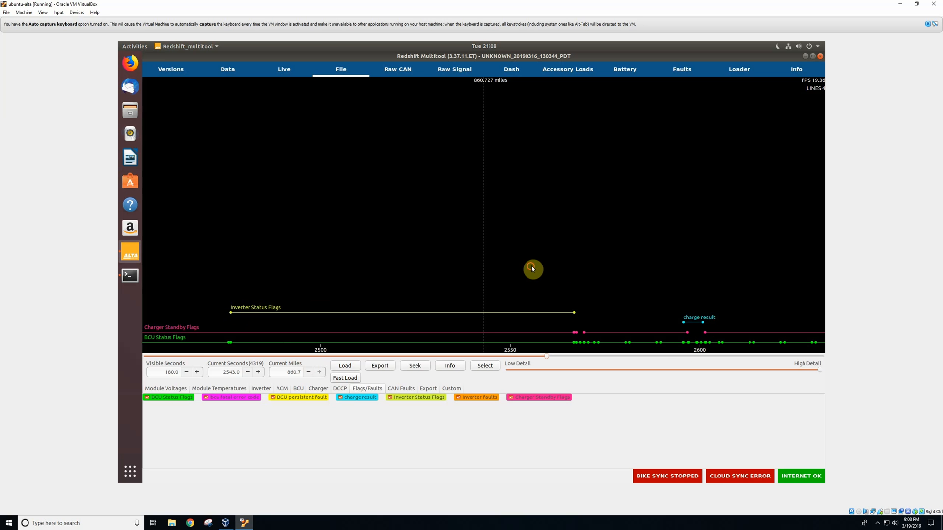
pyautogui.moveTo(531, 266); pyautogui.dragTo(533, 266)
pyautogui.click(541, 287)
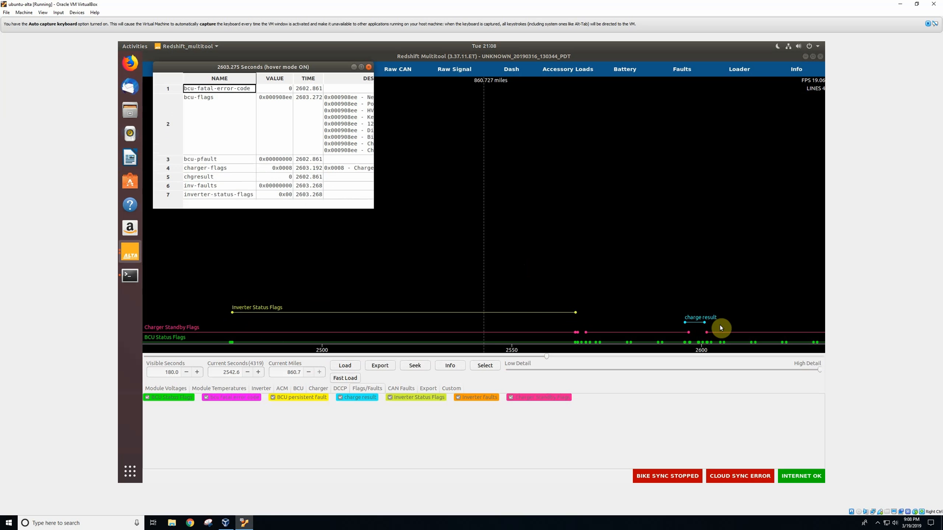
pyautogui.moveTo(372, 193); pyautogui.dragTo(555, 205)
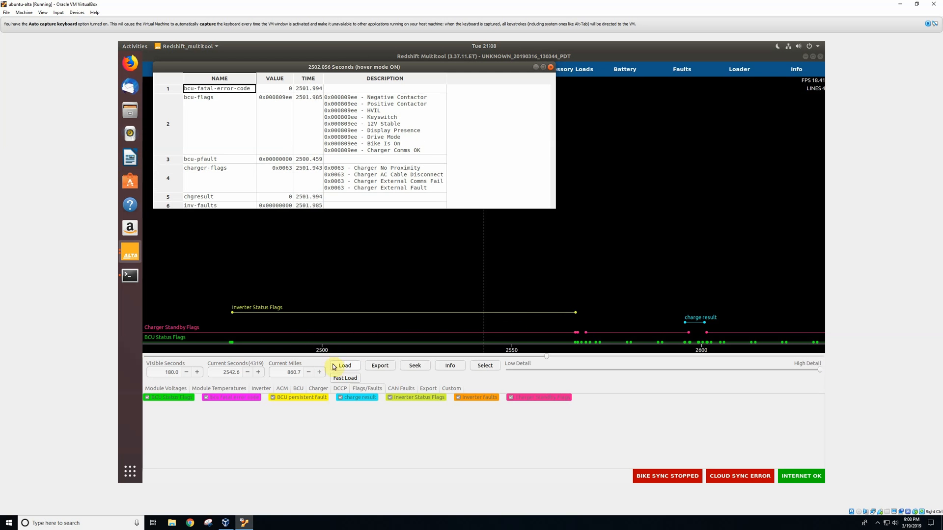
pyautogui.click(551, 67)
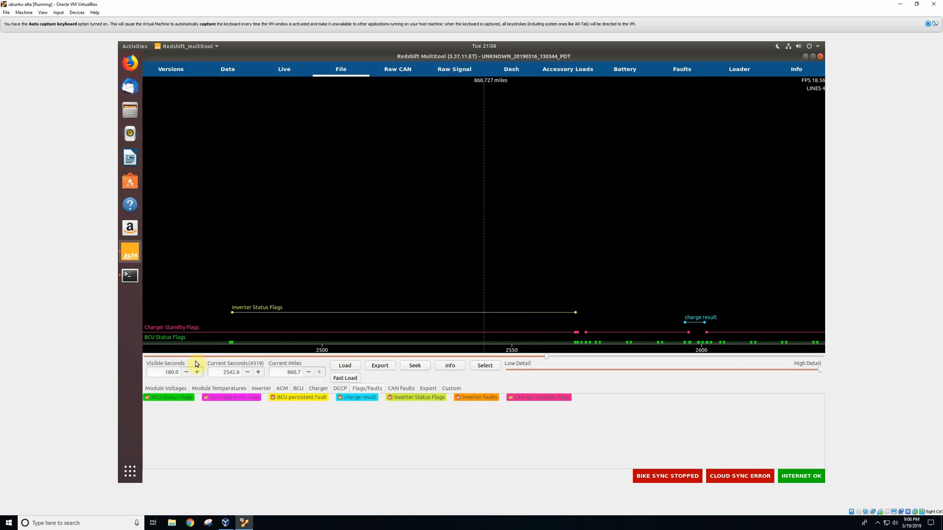
# Step: Remove all the BCU, charge result, inverter and charger flag and fault tracks from the graph
pyautogui.click(147, 398)
pyautogui.click(207, 395)
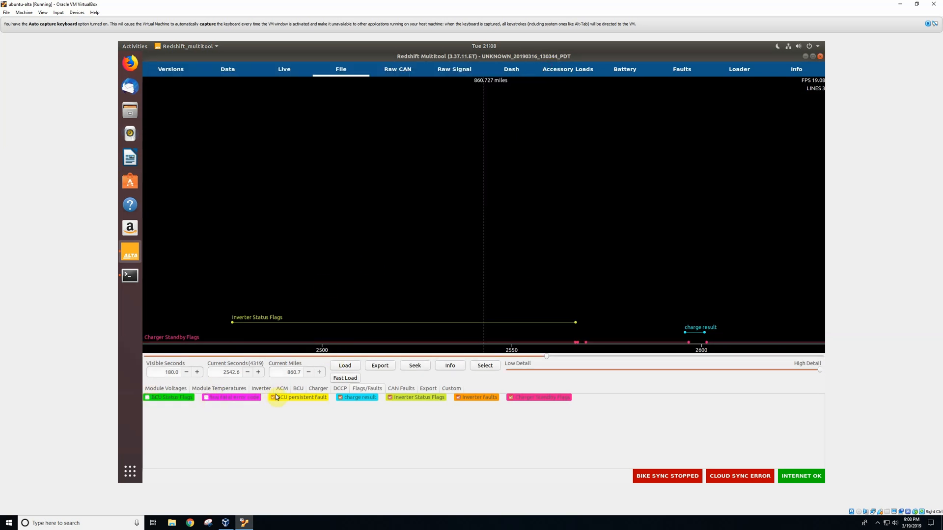
pyautogui.click(273, 397)
pyautogui.click(339, 395)
pyautogui.click(401, 397)
pyautogui.click(466, 397)
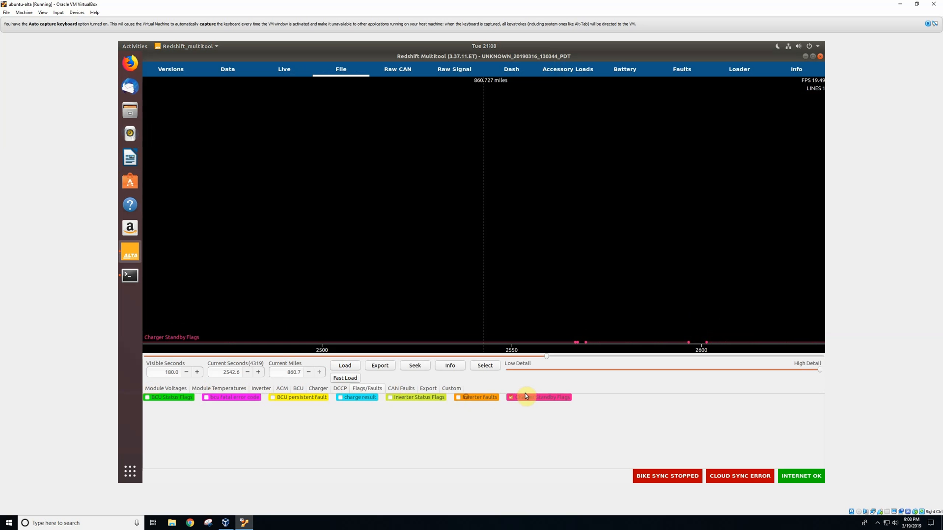
pyautogui.click(513, 398)
# Step: Check the CAN fault plot options and look through the list of signals available for export
pyautogui.click(393, 388)
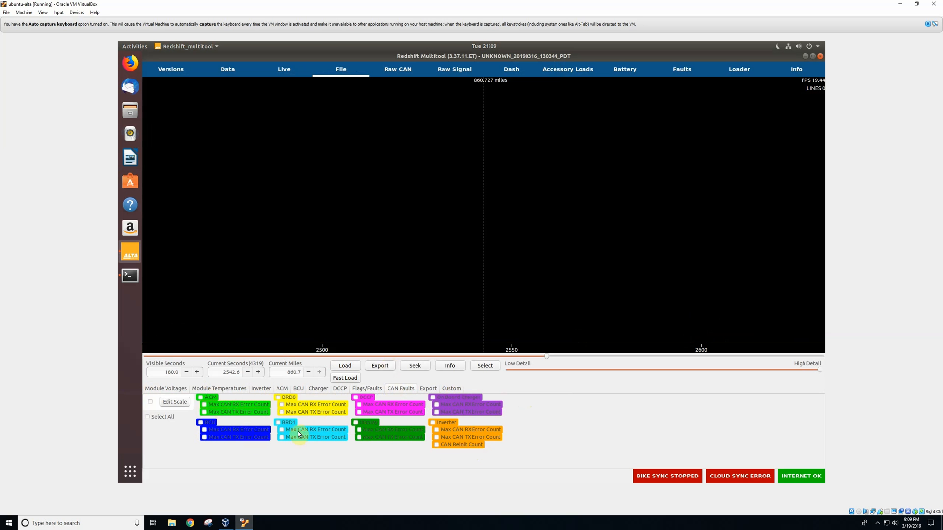
pyautogui.click(427, 388)
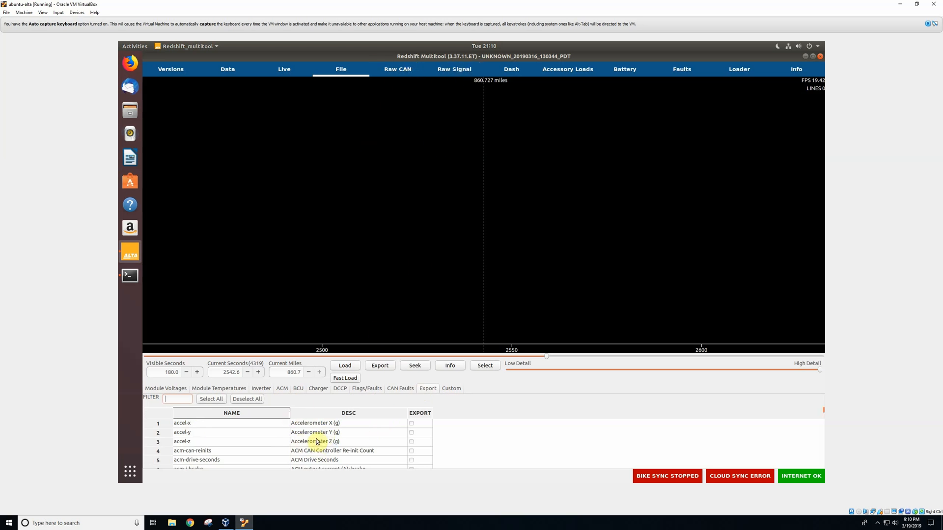
pyautogui.scroll(-7, 324, 441)
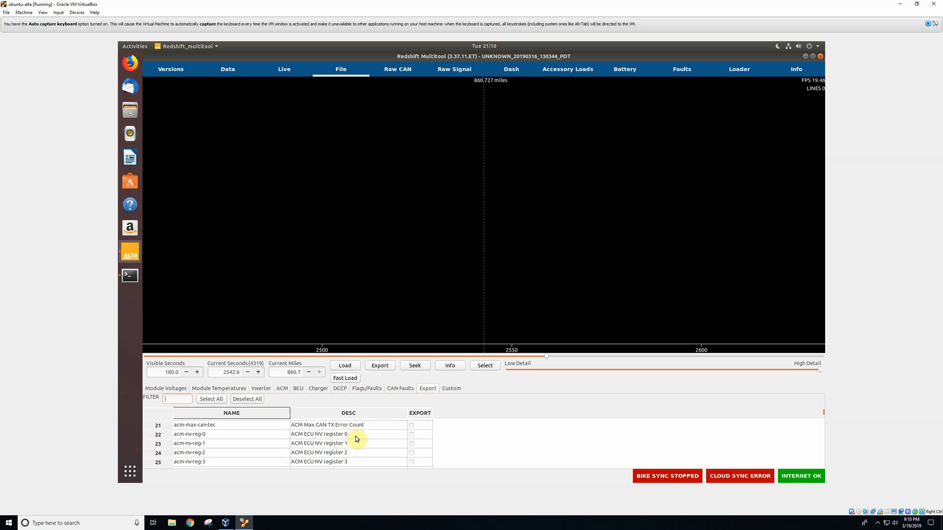
pyautogui.scroll(-18, 356, 439)
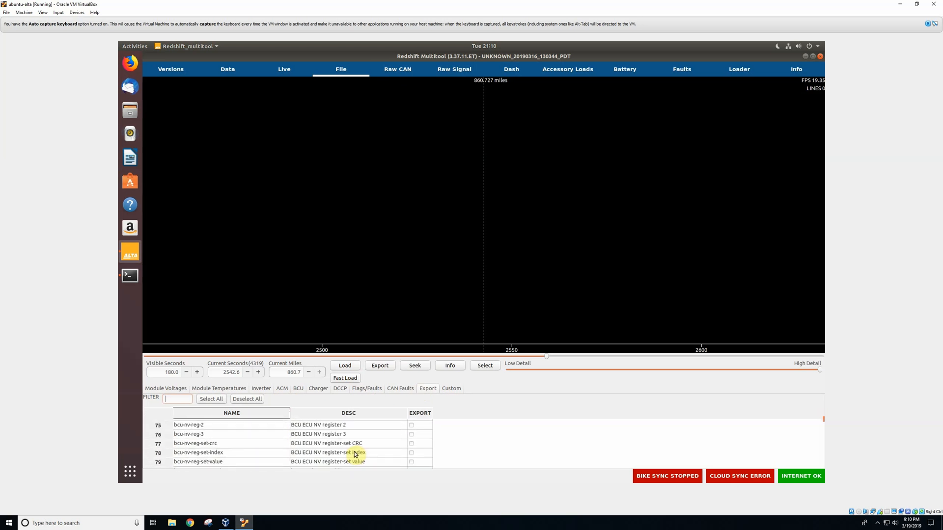
pyautogui.scroll(12, 442, 442)
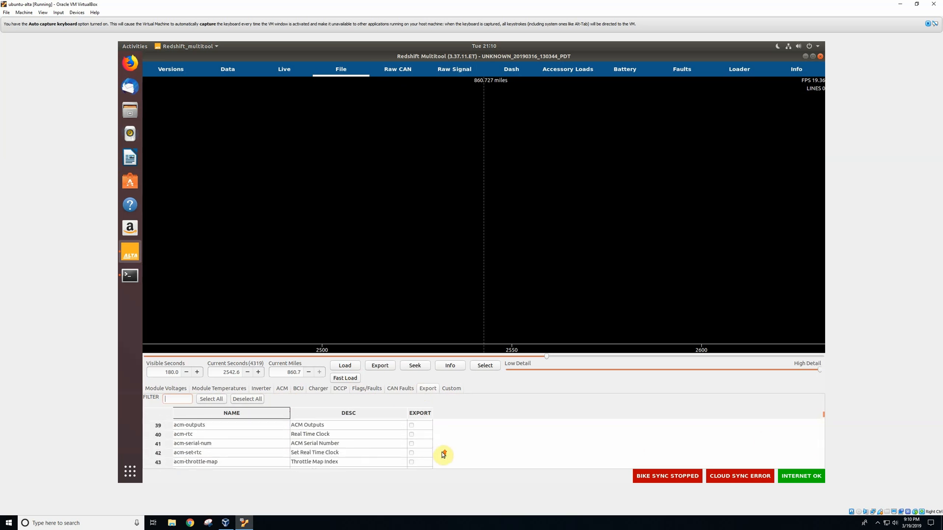
pyautogui.scroll(13, 443, 454)
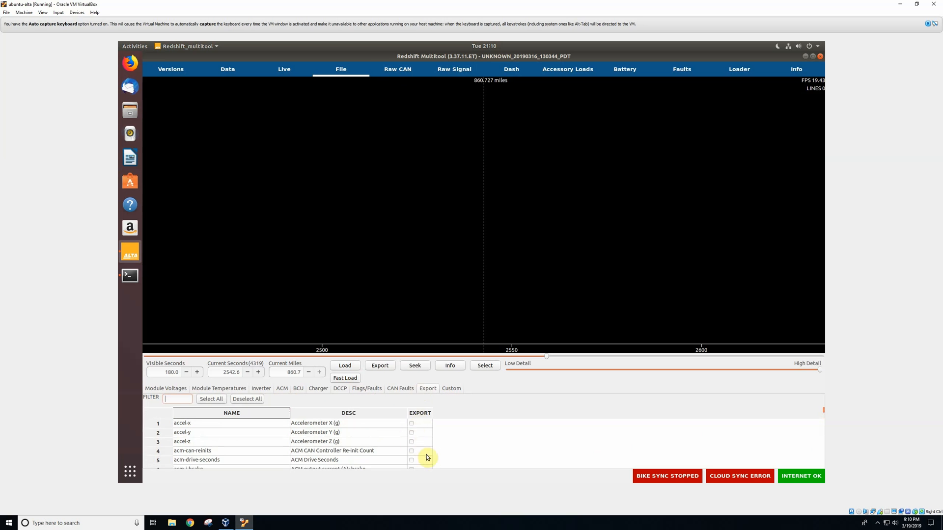
# Step: Filter the export signals by "bcu" and mark all the matching signals for export
pyautogui.click(212, 399)
pyautogui.click(248, 399)
pyautogui.click(177, 400)
pyautogui.write('bcu')
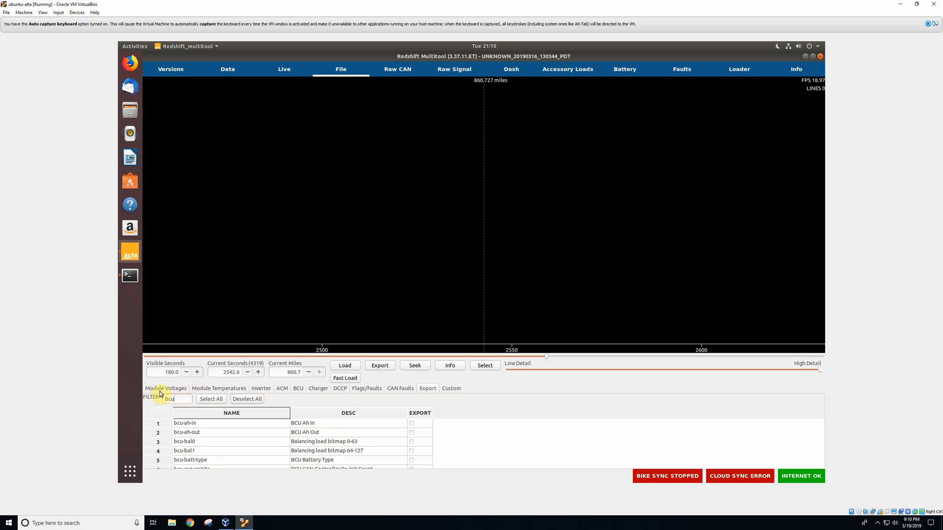
pyautogui.scroll(-15, 237, 447)
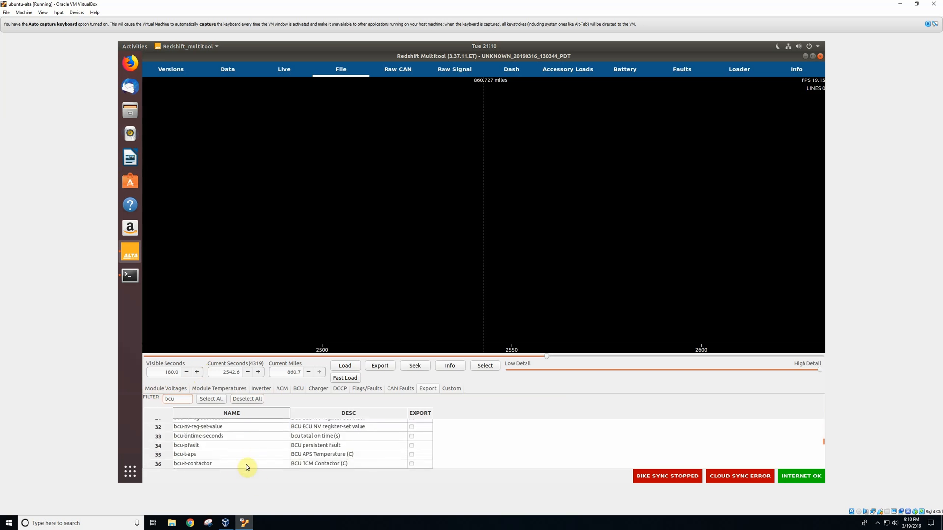
pyautogui.scroll(15, 255, 441)
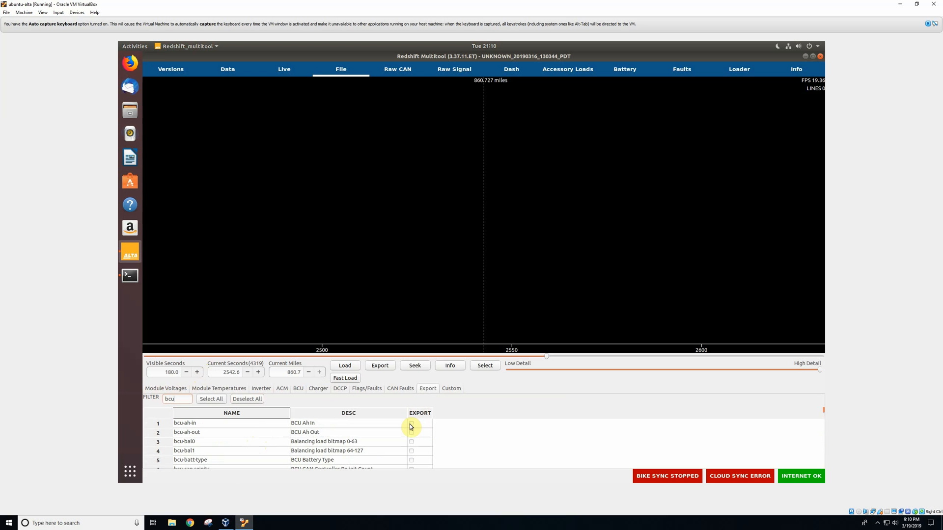
pyautogui.click(211, 398)
# Step: Export the marked signals with a range minimum of 1500 seconds to UNKNOWN_20190316_130344_PDT.csv in the home folder, replacing the existing file
pyautogui.click(379, 366)
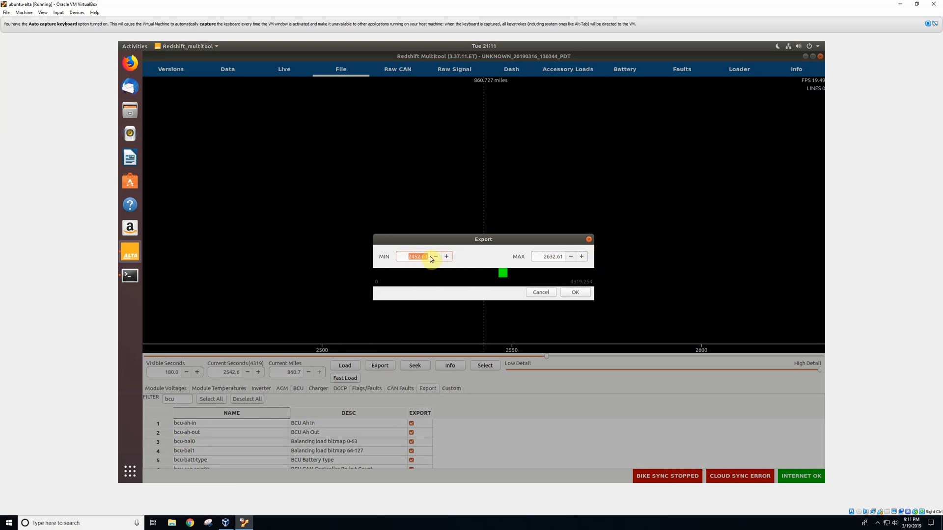
pyautogui.write('1500')
pyautogui.click(564, 256)
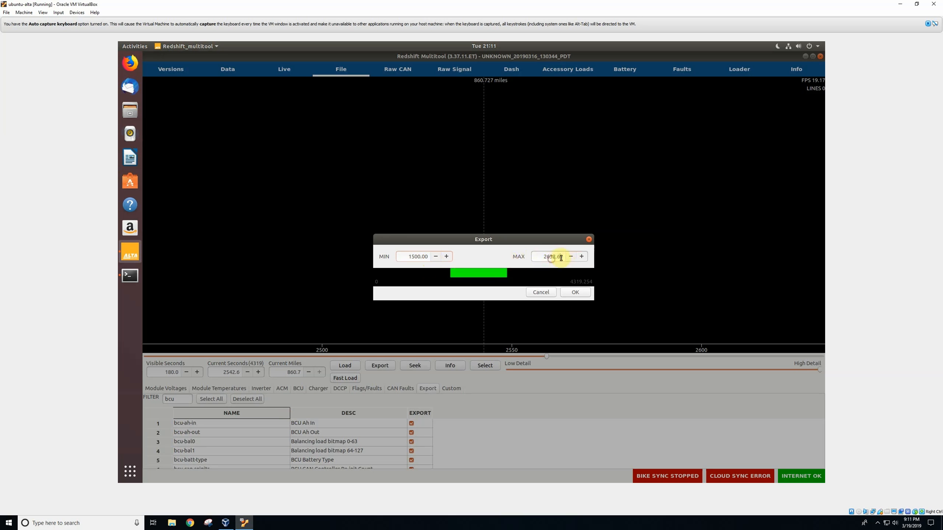
pyautogui.doubleClick(555, 257)
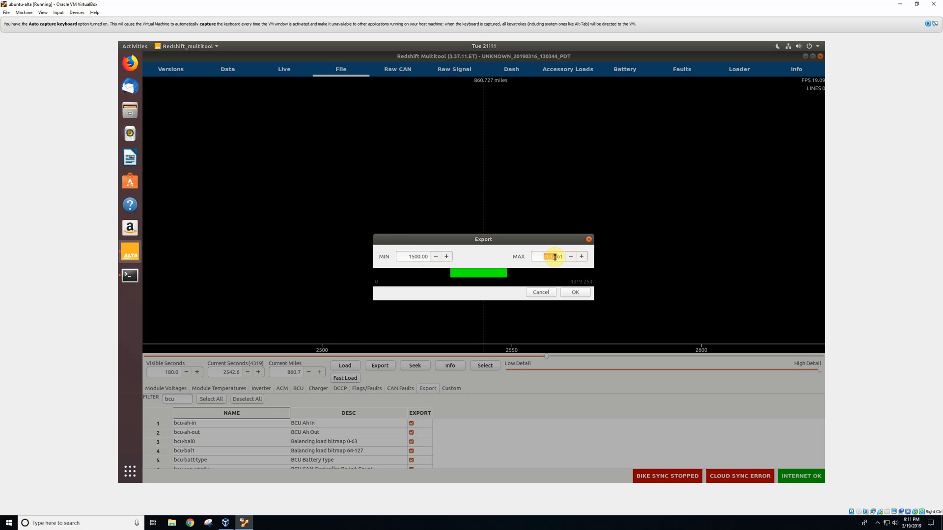
pyautogui.press('BackSpace')
pyautogui.click(575, 293)
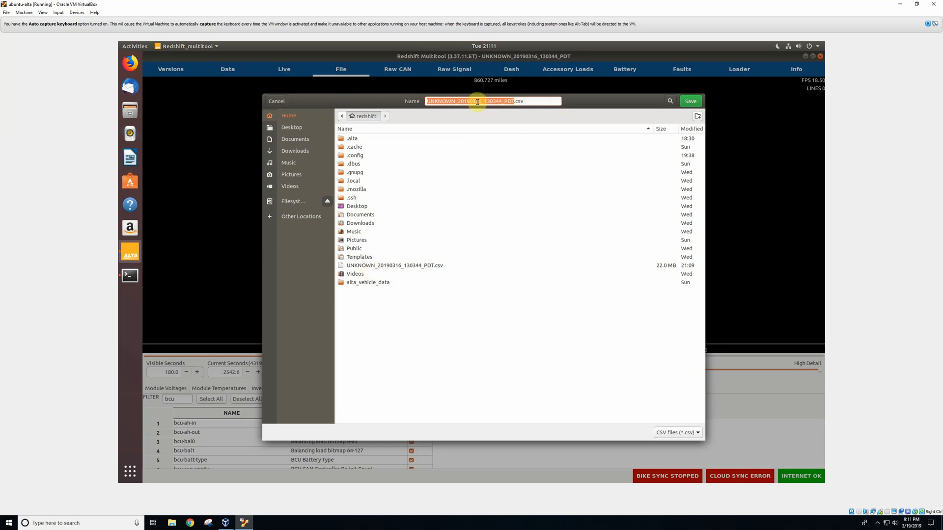
pyautogui.click(690, 102)
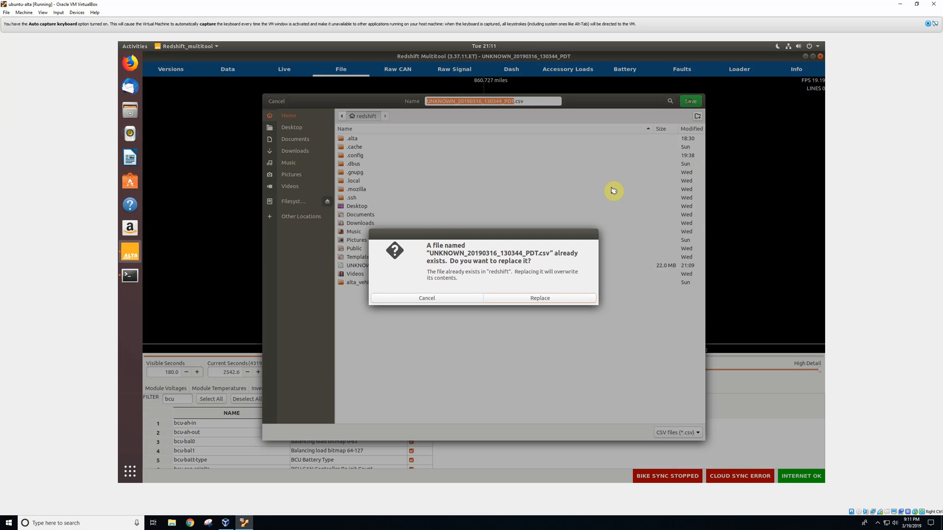
pyautogui.click(519, 303)
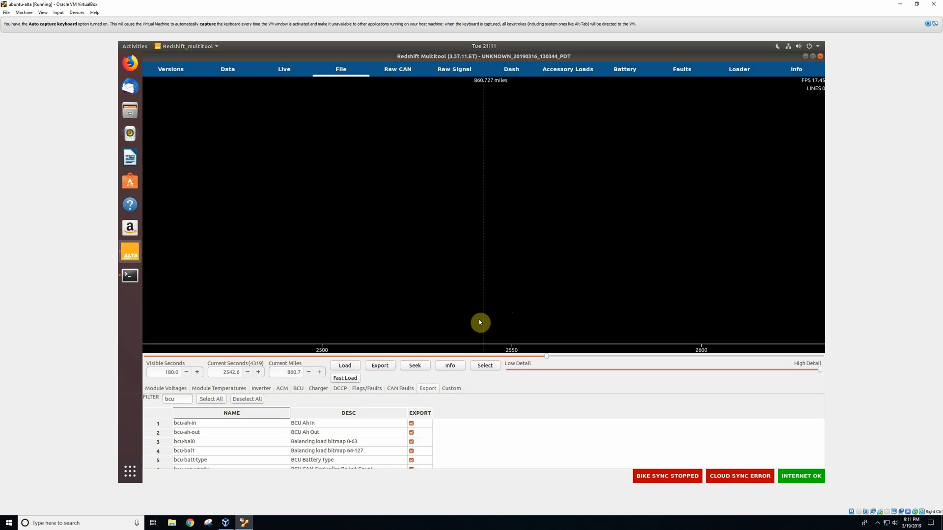
# Step: Open UNKNOWN_20190316_130344_PDT.csv from the home folder in LibreOffice Calc and maximize its text import preview
pyautogui.click(129, 110)
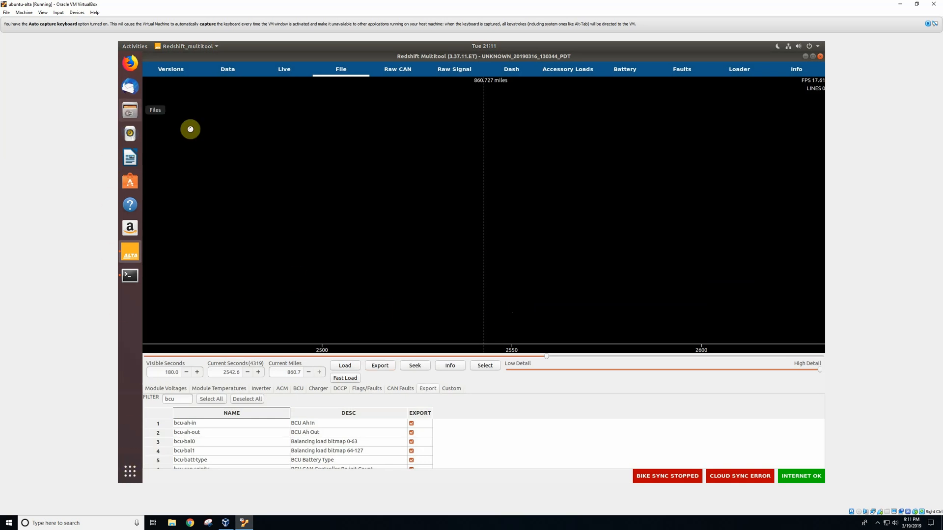
pyautogui.scroll(-10, 618, 147)
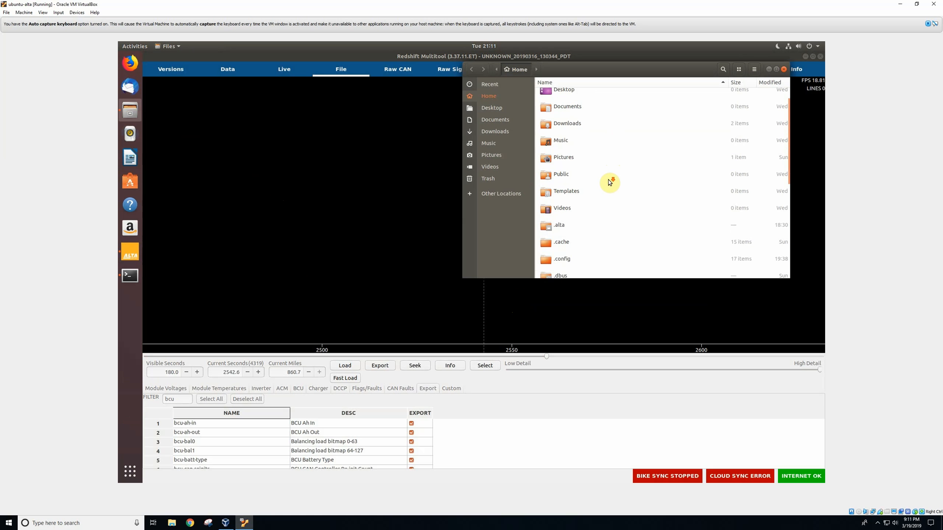
pyautogui.doubleClick(604, 169)
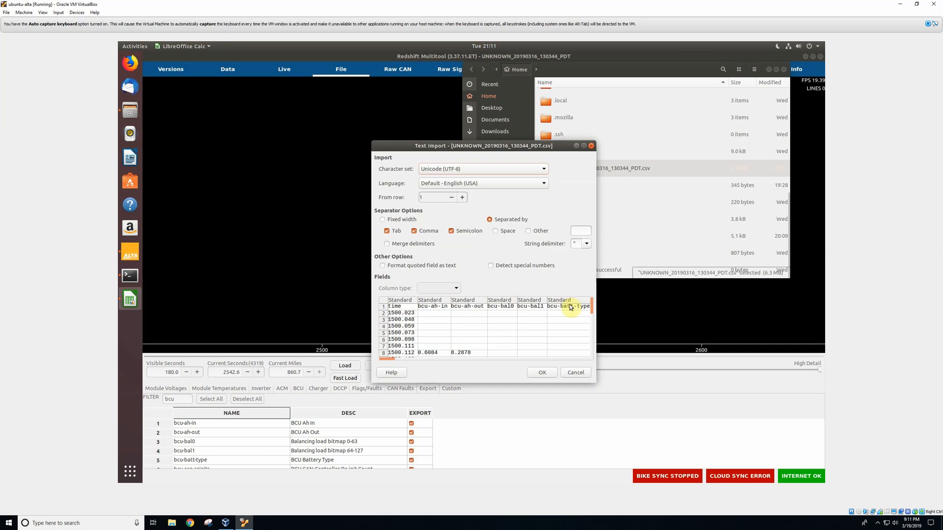
pyautogui.click(583, 146)
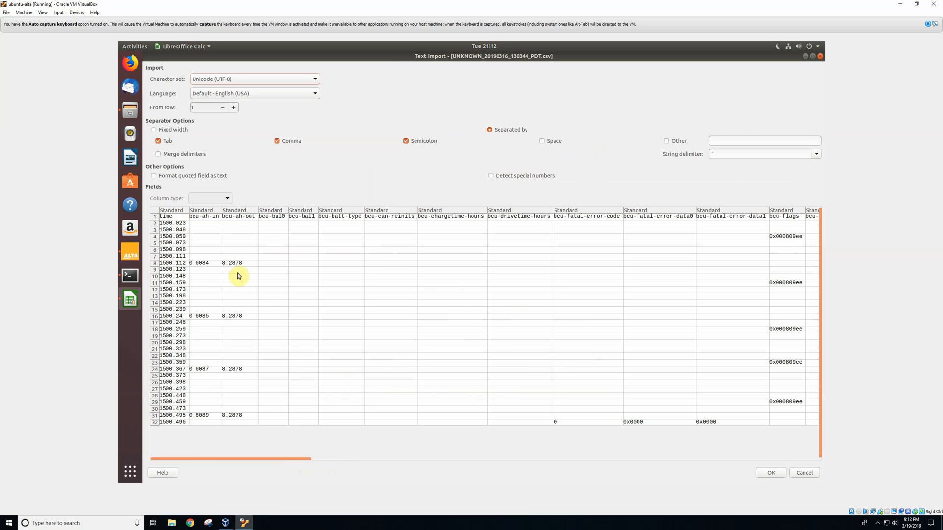
# Step: Look through the BCU and bus power columns in the import preview, cancel the import, and close the file manager
pyautogui.moveTo(213, 462); pyautogui.dragTo(737, 459)
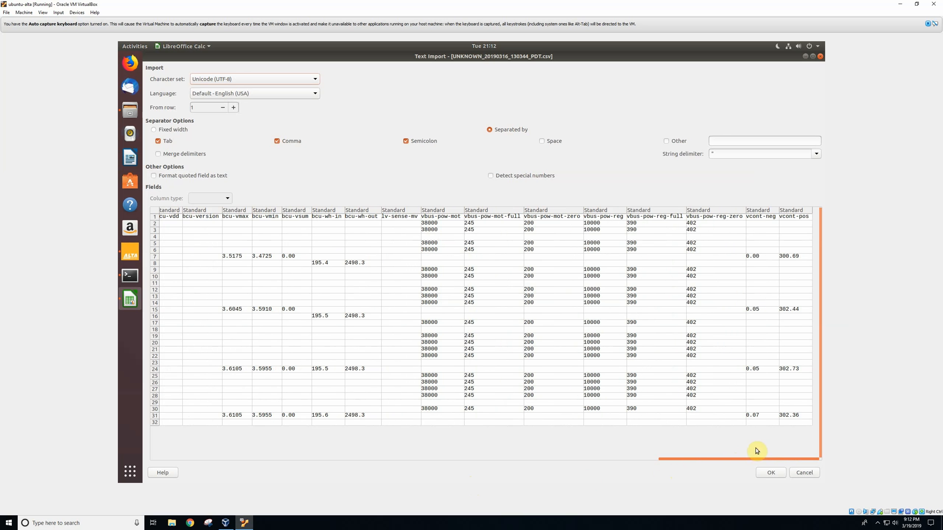
pyautogui.moveTo(767, 449); pyautogui.dragTo(596, 446)
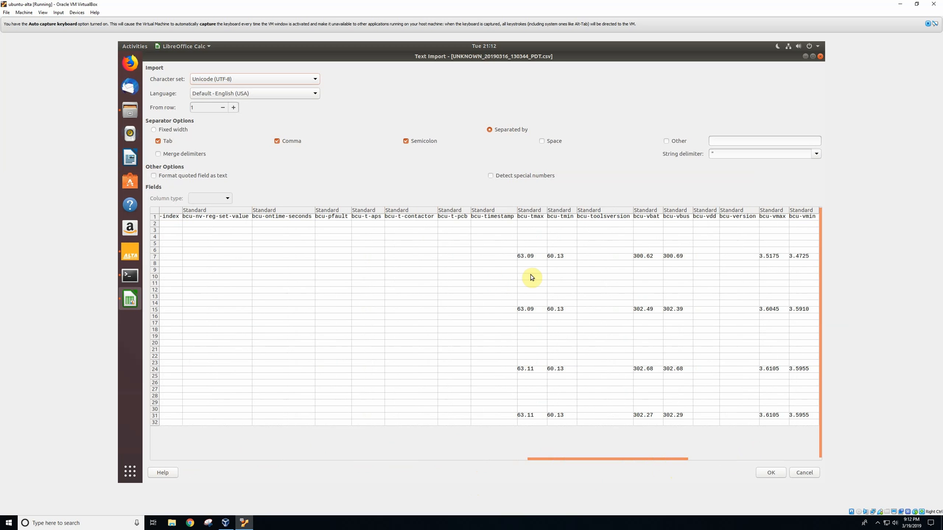
pyautogui.moveTo(679, 460); pyautogui.dragTo(730, 459)
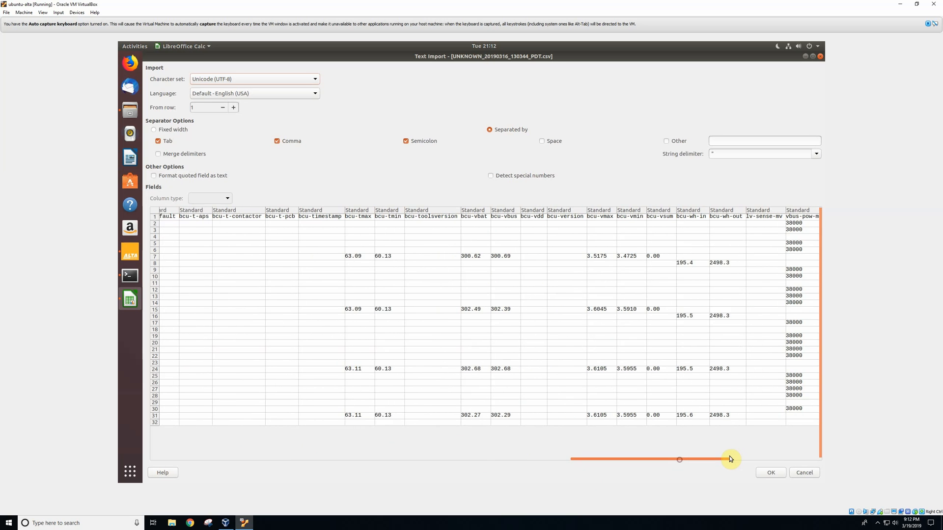
pyautogui.click(805, 473)
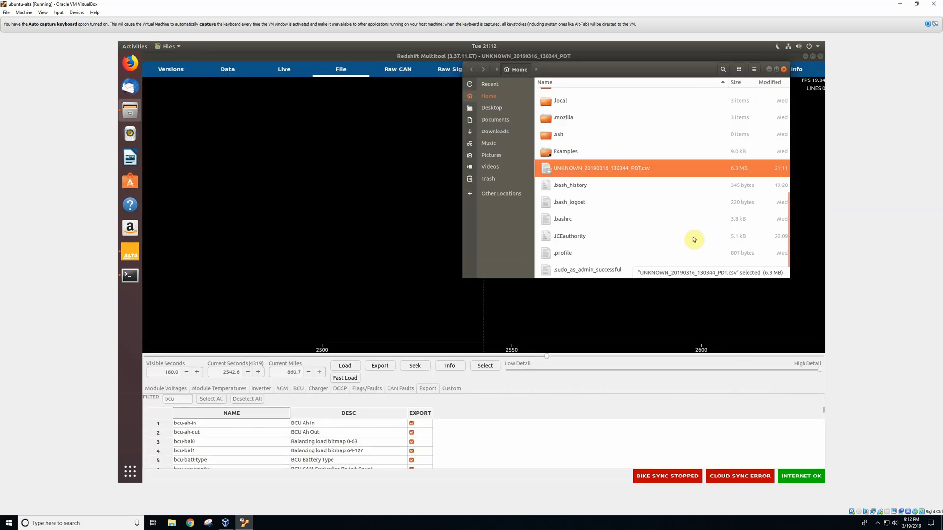
pyautogui.click(783, 69)
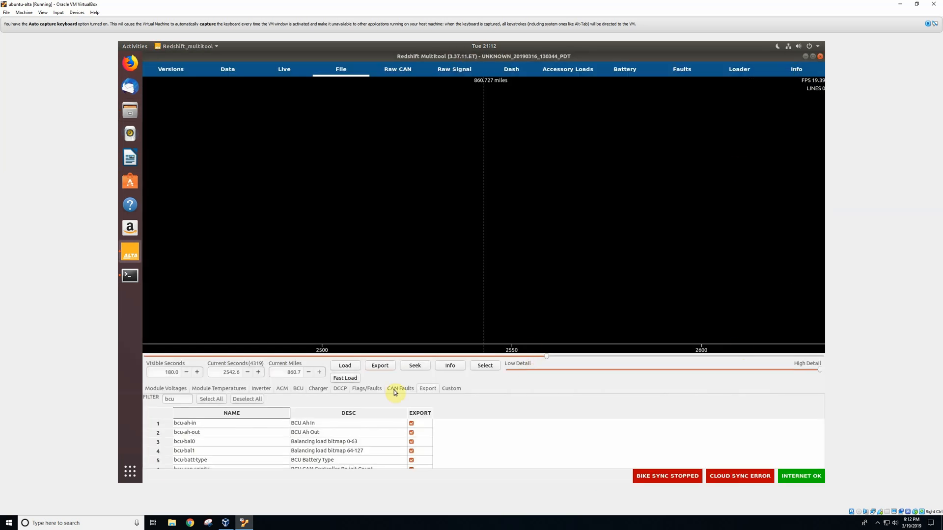
# Step: Check the recording's custom plot page and examine the live raw CAN messages with their IDs, data, timing and counts
pyautogui.click(447, 390)
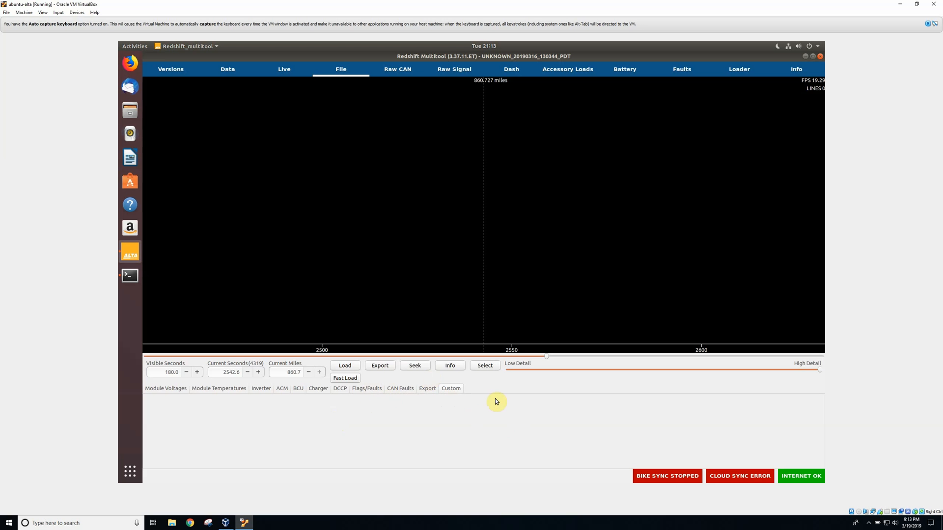
pyautogui.click(403, 71)
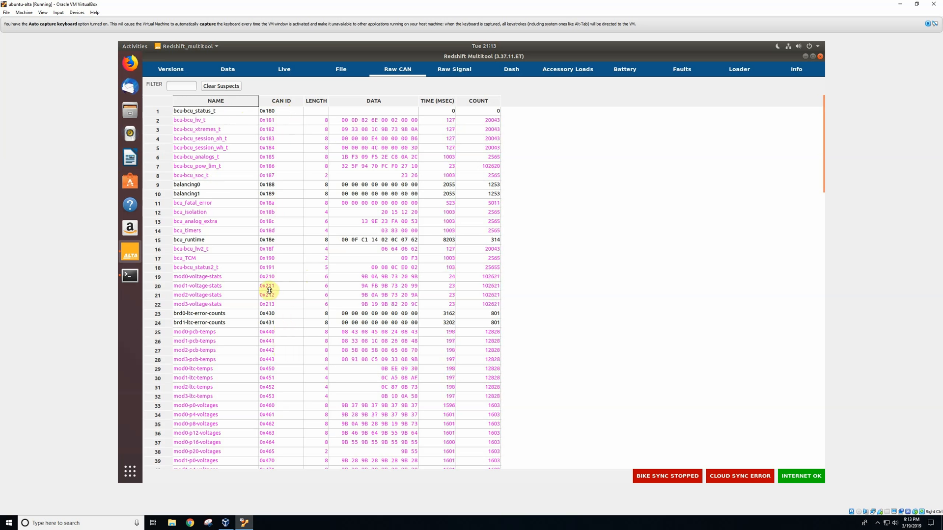
pyautogui.scroll(-10, 275, 159)
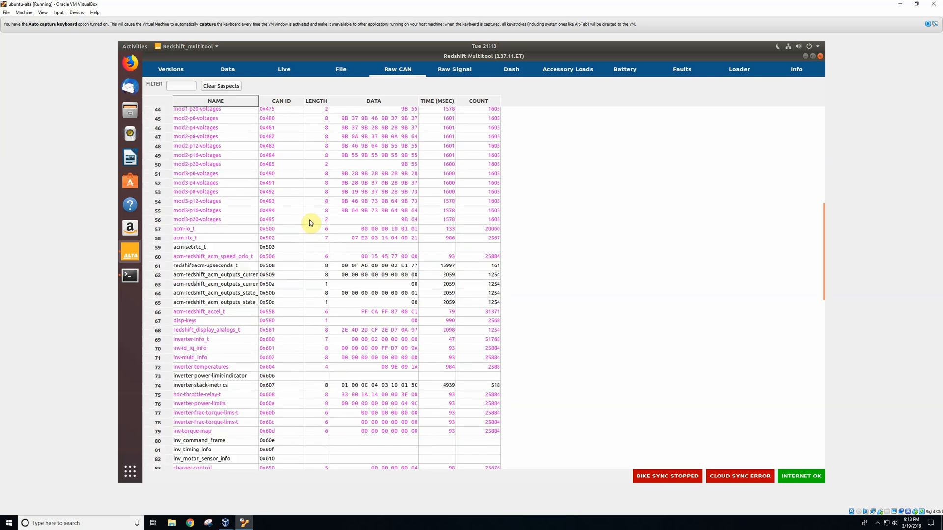
pyautogui.scroll(-14, 309, 222)
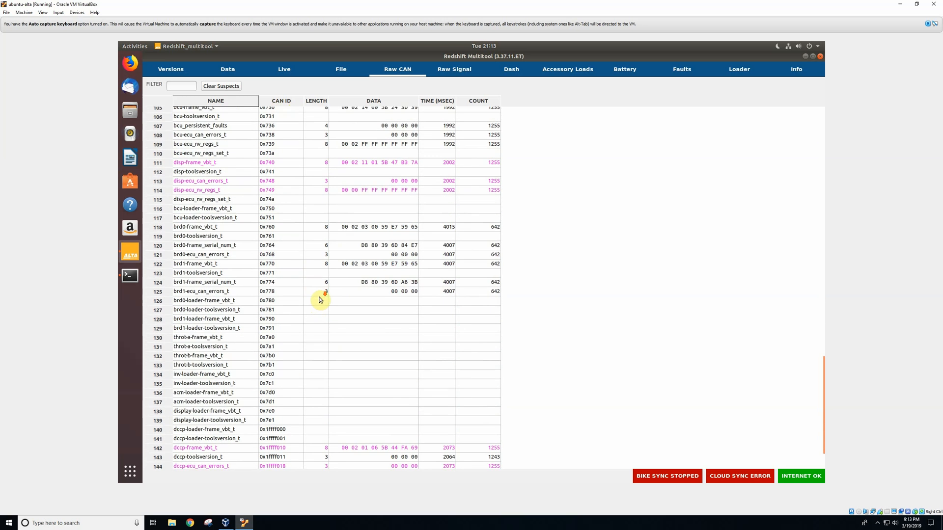
pyautogui.scroll(-2, 320, 300)
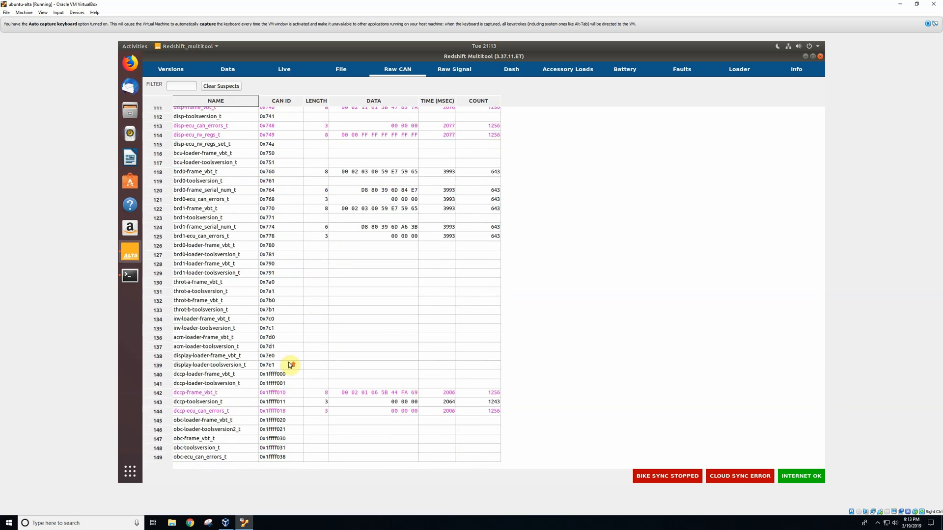
pyautogui.scroll(5, 288, 364)
pyautogui.scroll(1, 271, 300)
pyautogui.scroll(14, 271, 300)
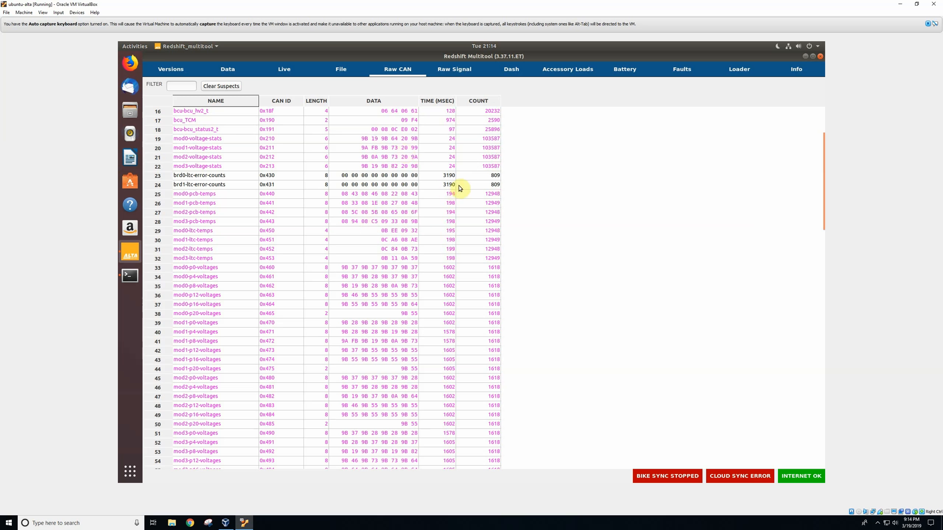
pyautogui.scroll(2, 395, 198)
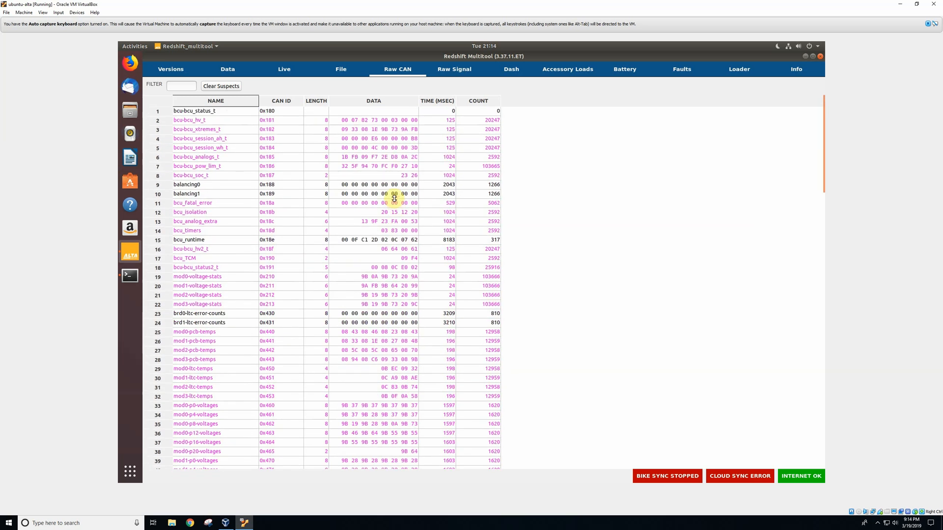
pyautogui.scroll(-20, 414, 219)
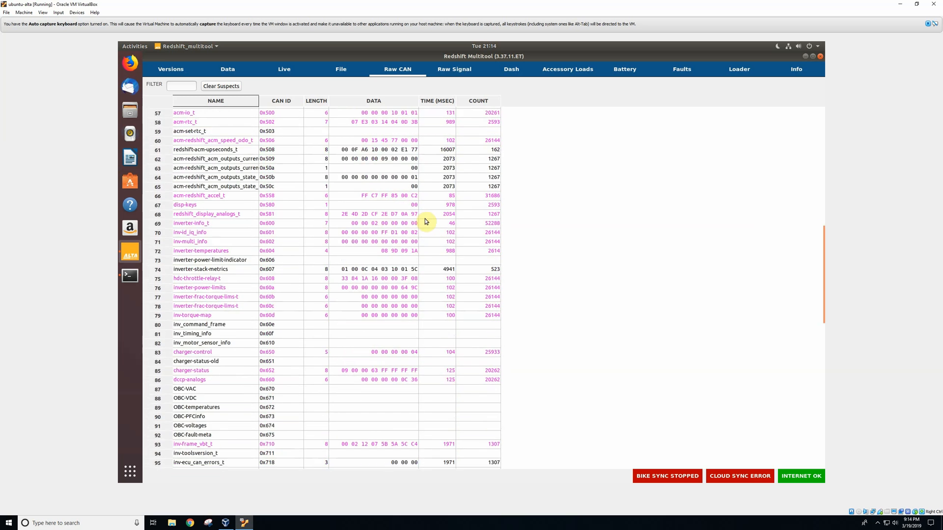
pyautogui.scroll(10, 423, 238)
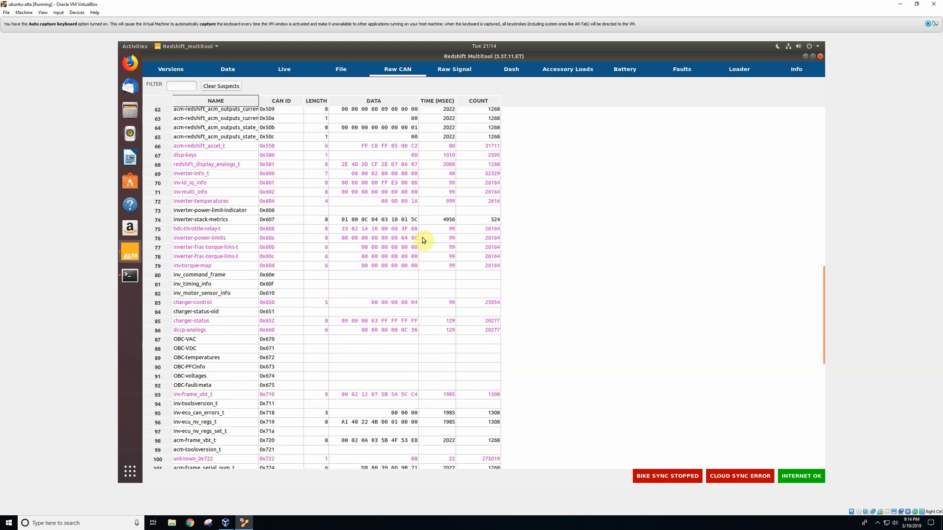
pyautogui.scroll(12, 426, 238)
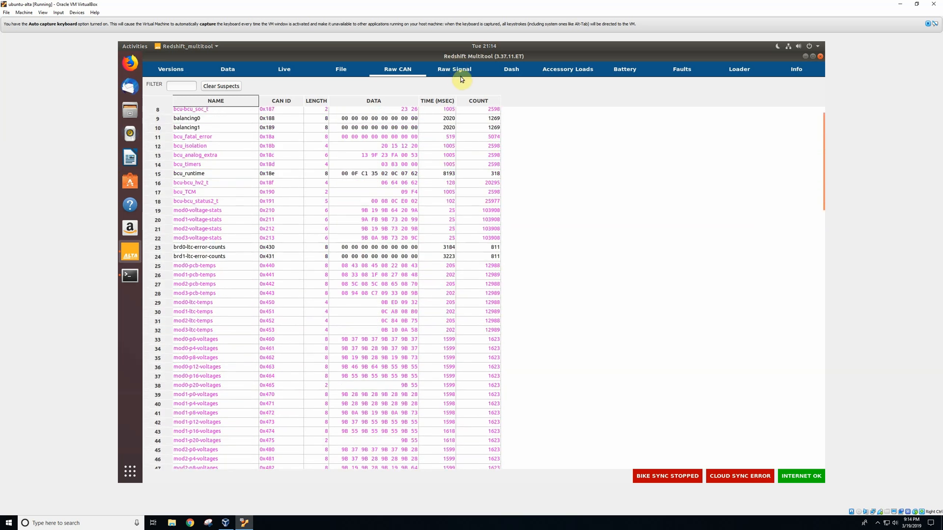
# Step: Look through the live raw signals, examining their values, timing, counts, minimums, maximums and descriptions across the ACM, BCU, BRD, charger and display entries
pyautogui.click(462, 74)
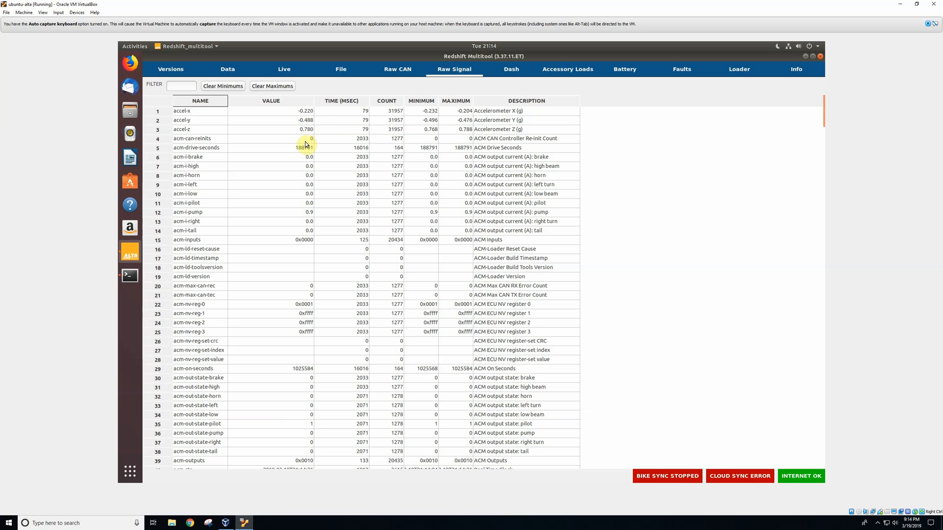
pyautogui.scroll(-6, 270, 290)
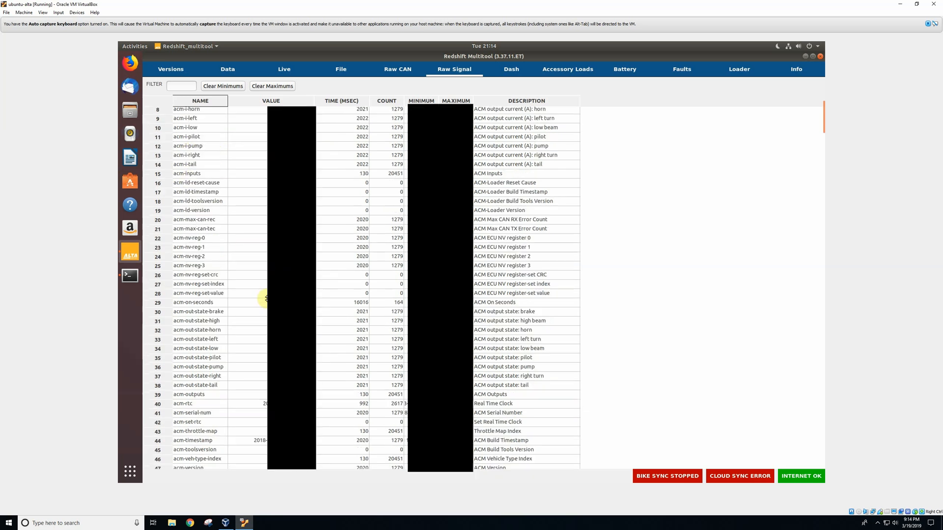
pyautogui.scroll(-10, 265, 313)
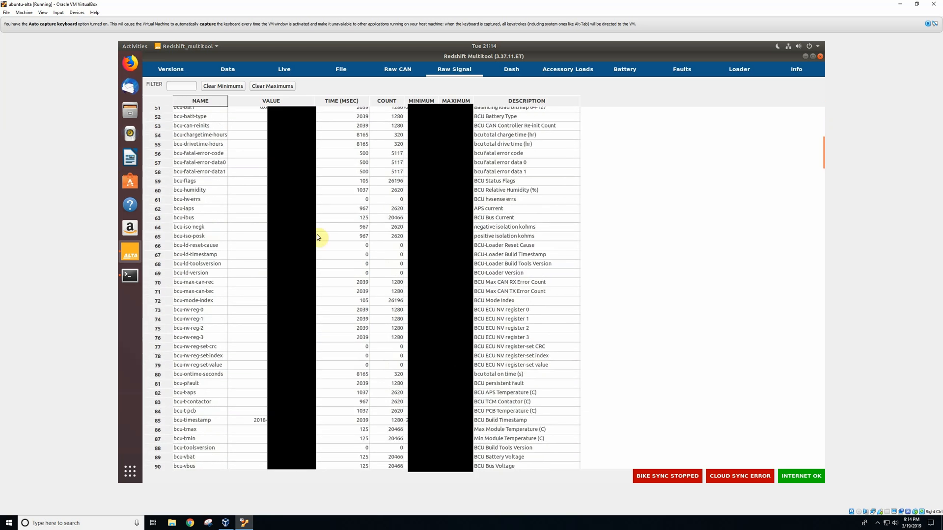
pyautogui.scroll(-2, 363, 288)
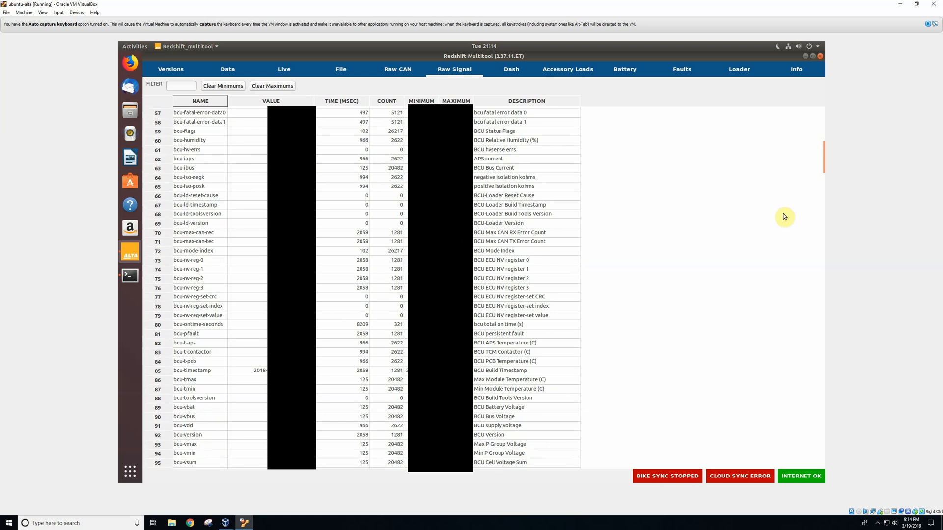
pyautogui.moveTo(823, 158); pyautogui.dragTo(825, 169)
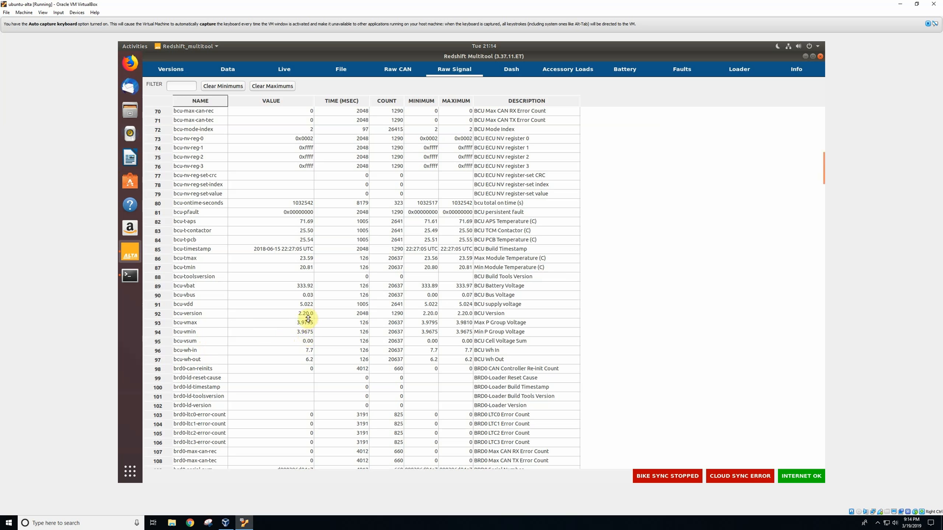
pyautogui.scroll(-3, 229, 348)
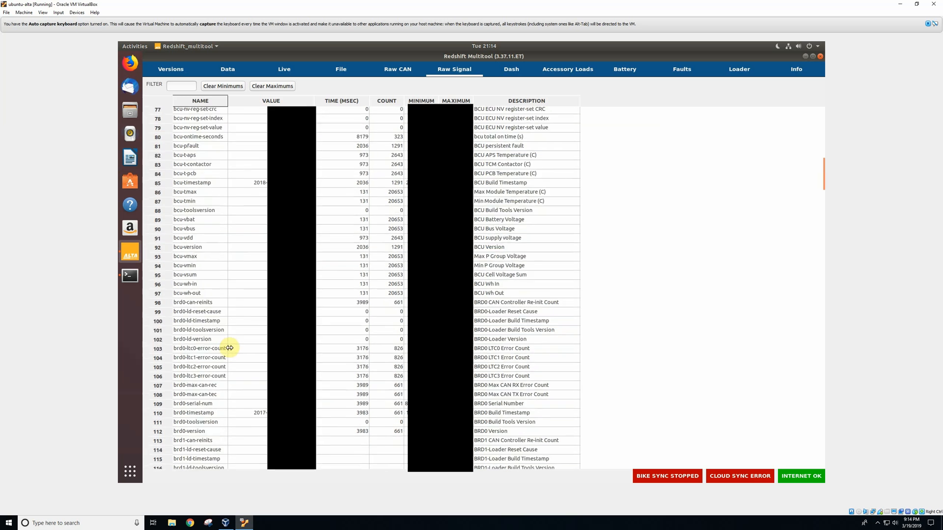
pyautogui.scroll(-12, 239, 294)
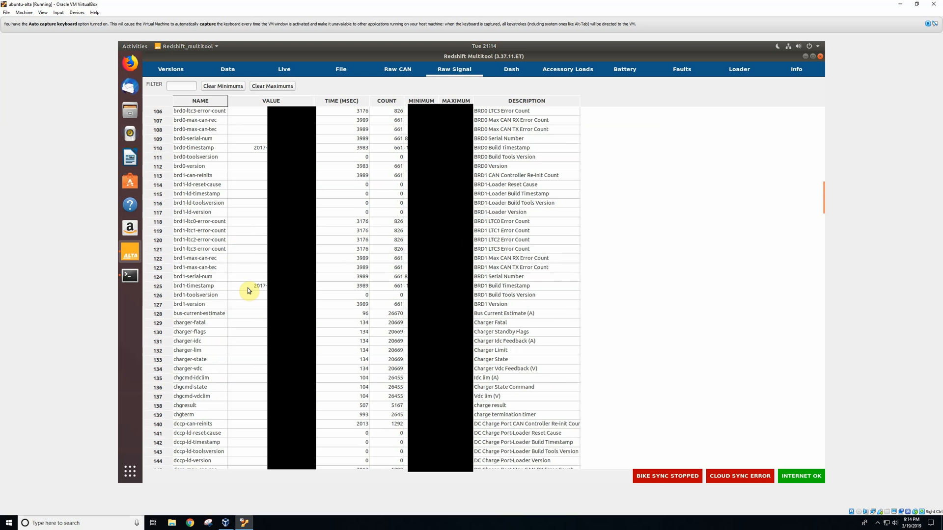
pyautogui.scroll(-6, 248, 288)
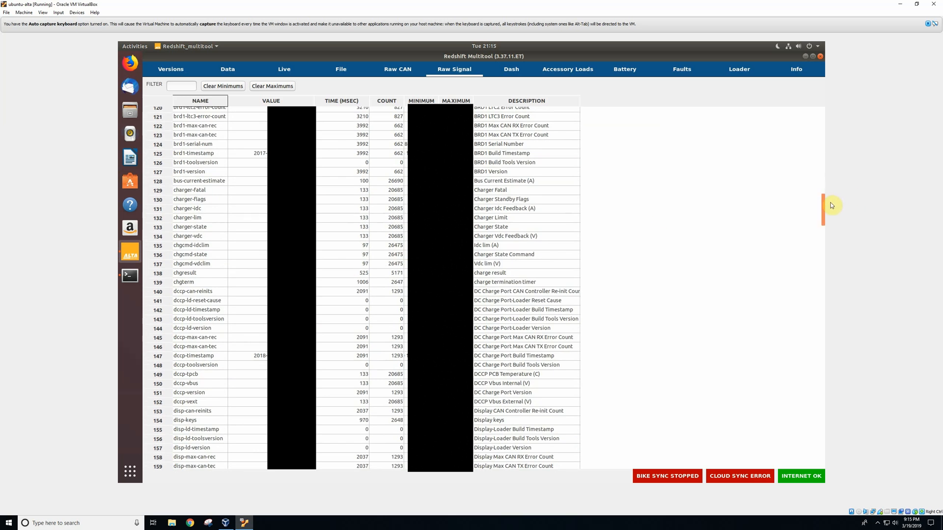
pyautogui.moveTo(824, 206); pyautogui.dragTo(839, 92)
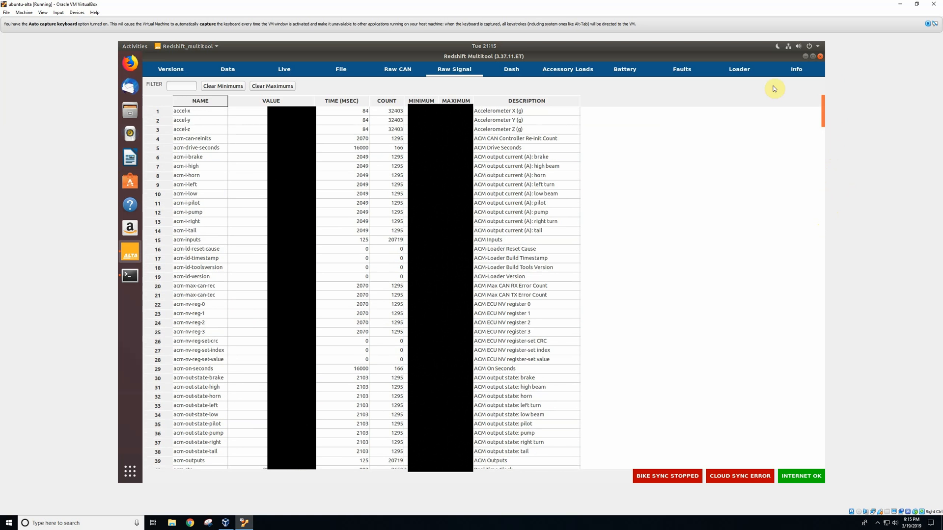
# Step: Filter the live raw signals by "motor"
pyautogui.click(181, 86)
pyautogui.write('motor')
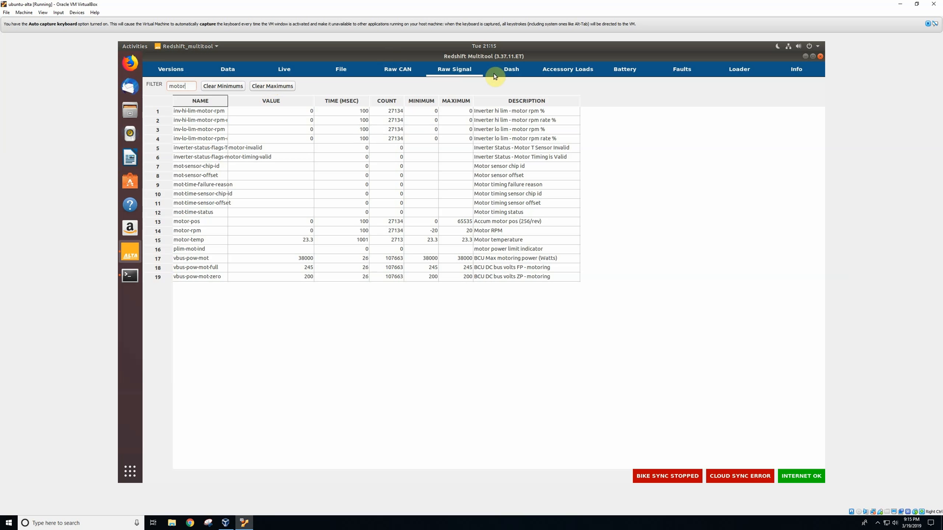
# Step: Check the dashboard's gauges, temperatures and voltages, and the accessory loads' inputs, outputs and BCU flags
pyautogui.click(513, 72)
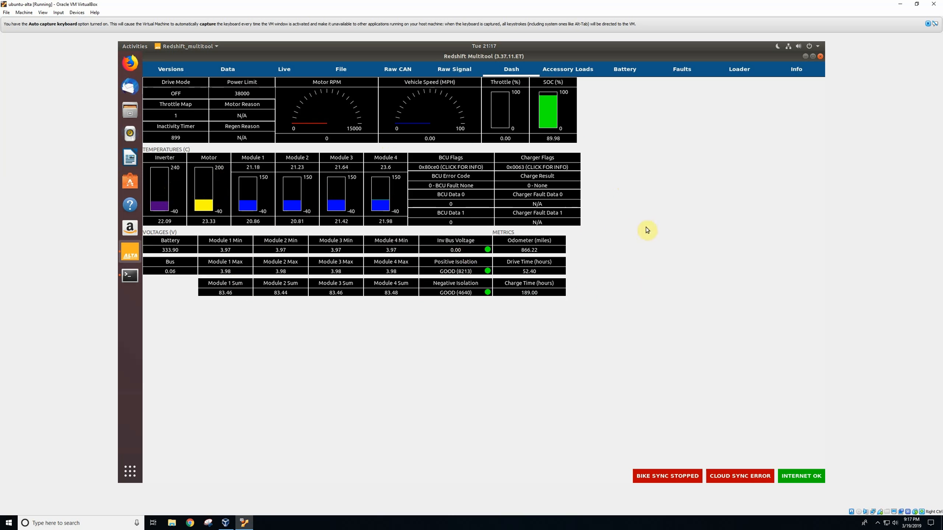
pyautogui.click(589, 72)
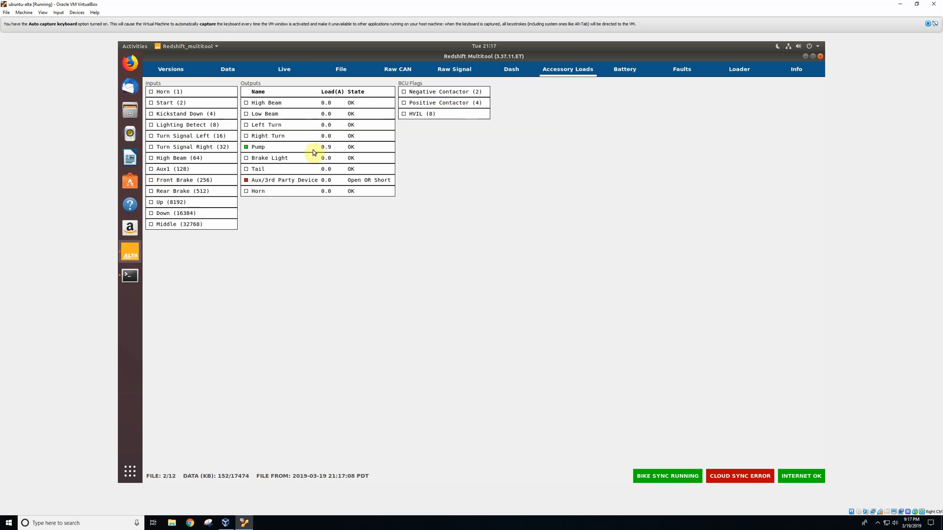
# Step: Try a manual scale of 3.00 to 4.25 volts on the battery cell voltage chart, and turn Auto Scale back on
pyautogui.click(625, 71)
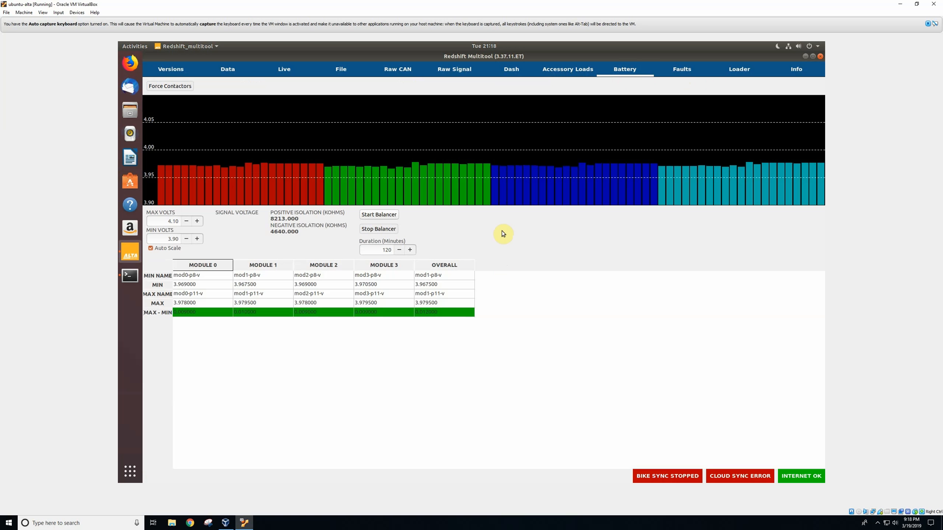
pyautogui.click(152, 249)
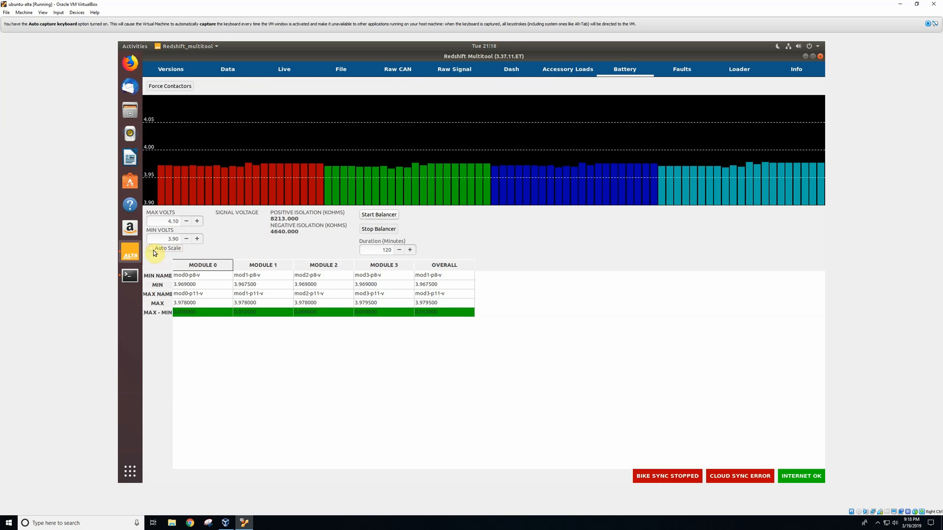
pyautogui.click(183, 239)
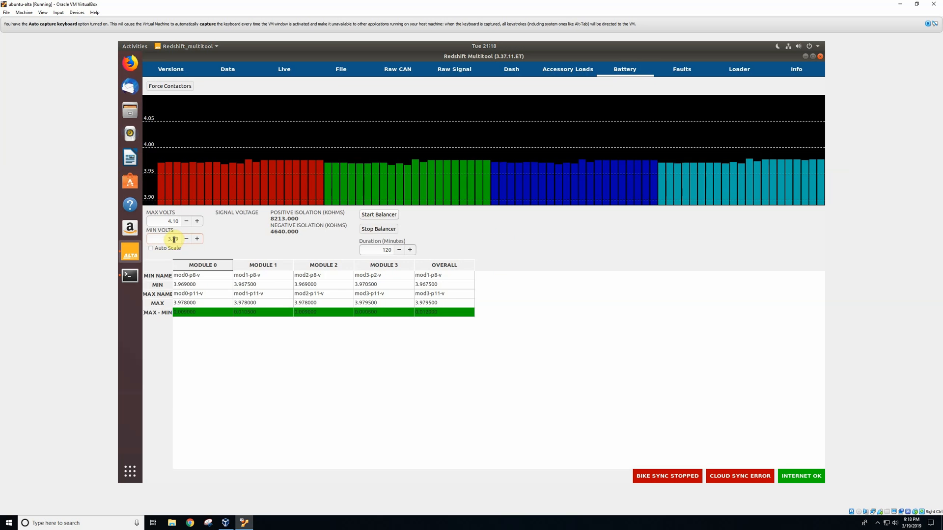
pyautogui.moveTo(174, 240); pyautogui.dragTo(183, 241)
pyautogui.write('3.0')
pyautogui.press('Return')
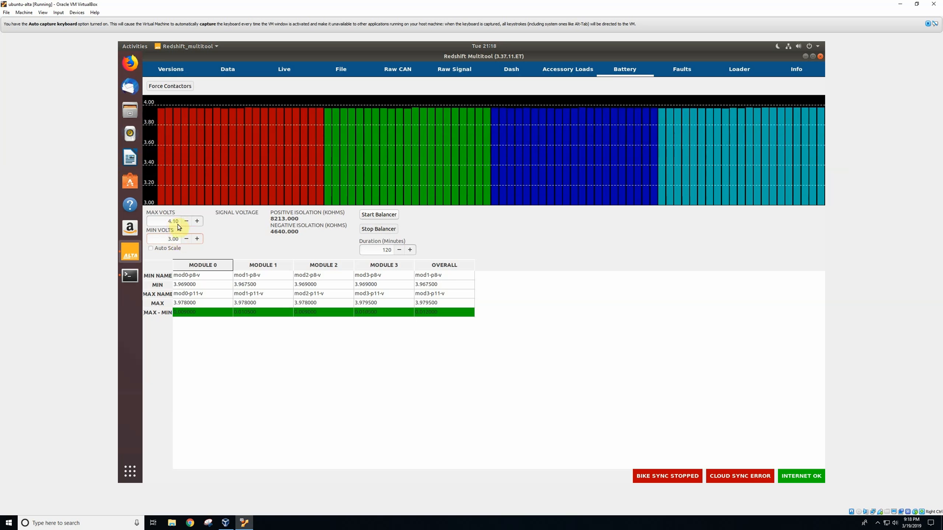
pyautogui.moveTo(179, 222); pyautogui.dragTo(172, 222)
pyautogui.press('BackSpace')
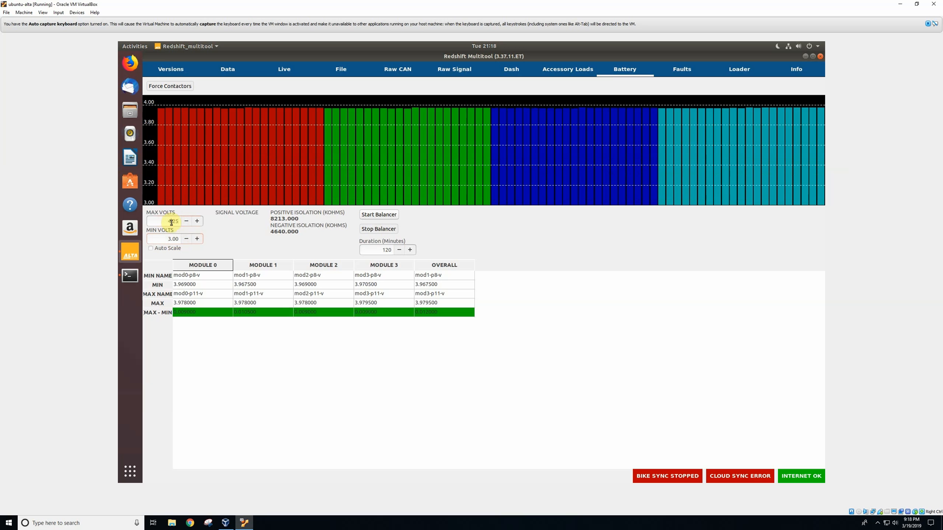
pyautogui.write('25')
pyautogui.press('Return')
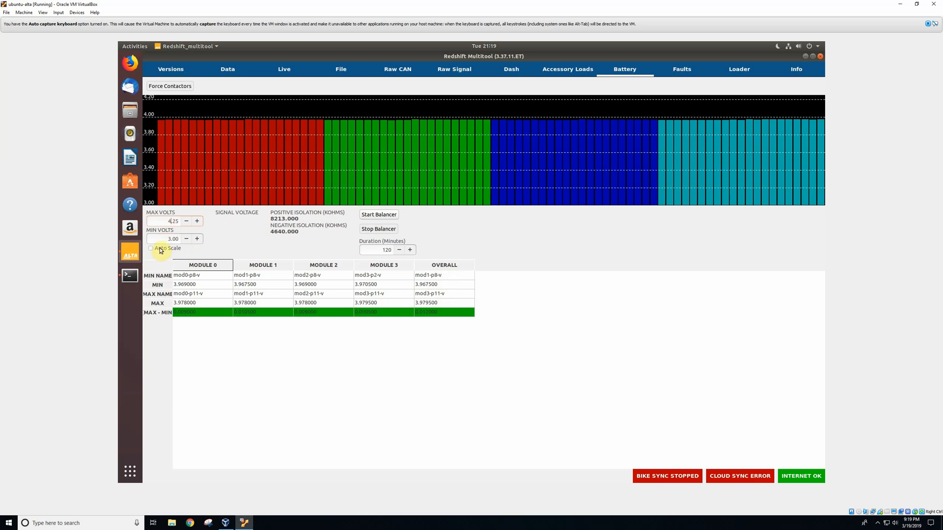
pyautogui.click(161, 249)
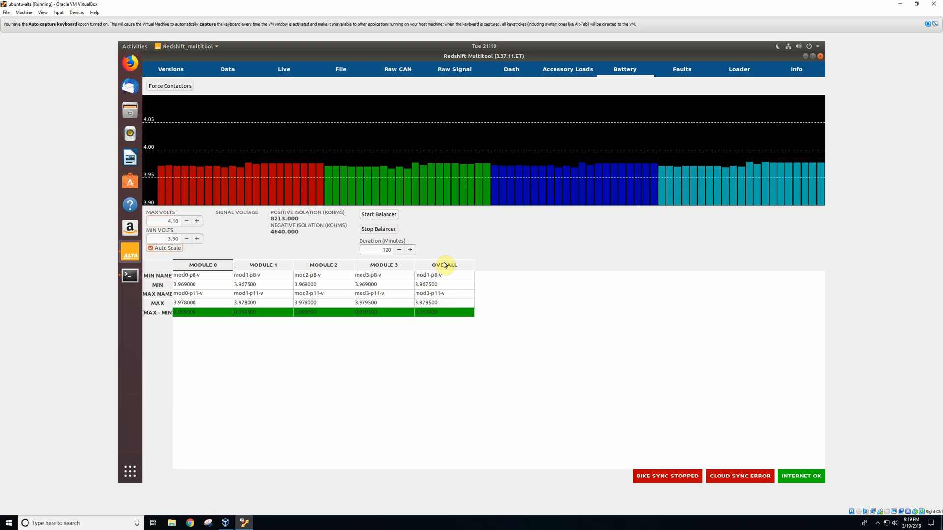
# Step: Clear the BCU persistent faults, enlarging the warning dialog to reach its full text and confirmation
pyautogui.click(682, 69)
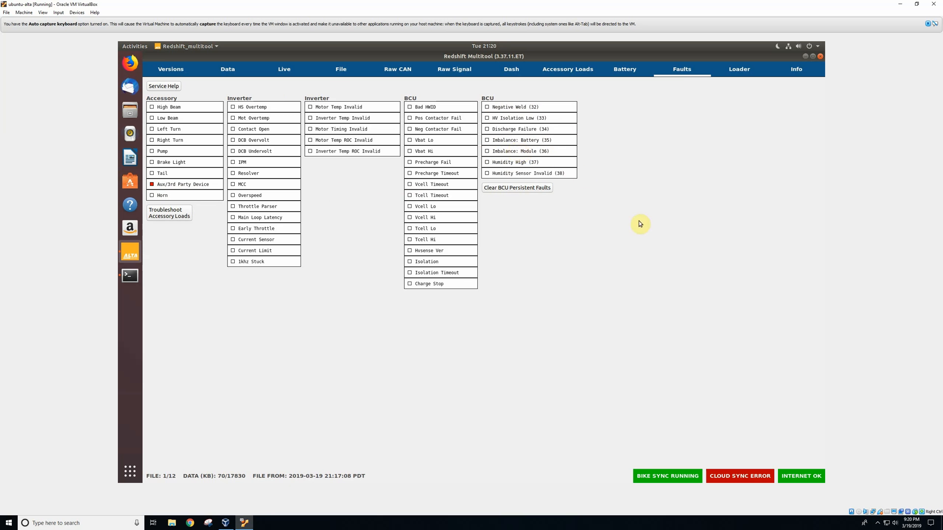
pyautogui.click(522, 189)
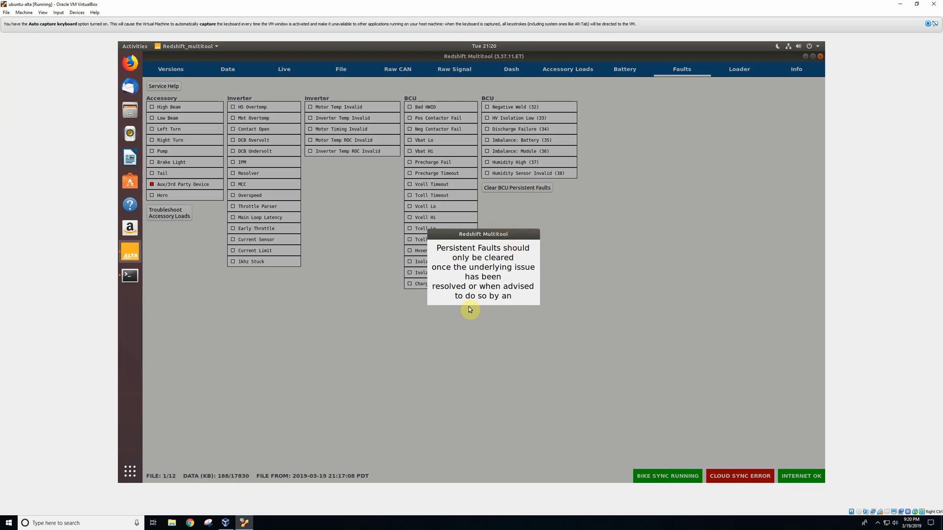
pyautogui.moveTo(537, 304); pyautogui.dragTo(652, 406)
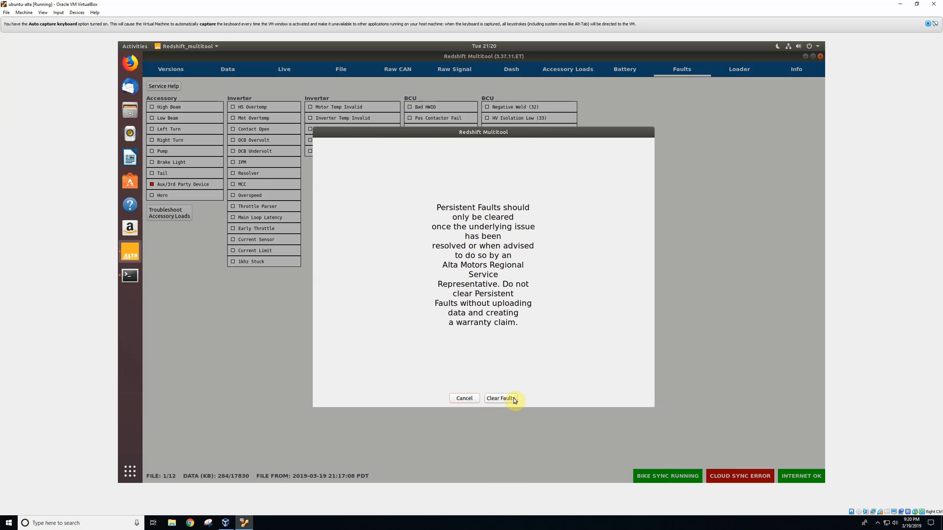
pyautogui.click(501, 398)
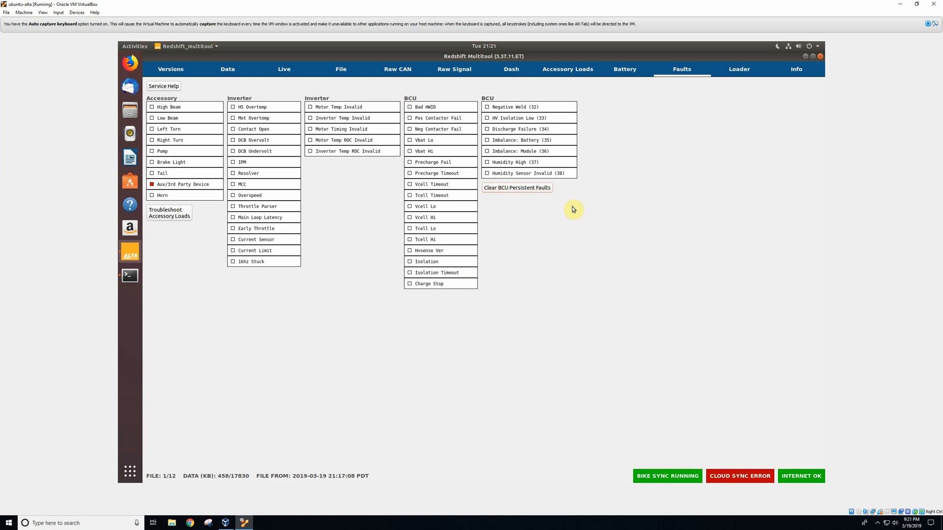
# Step: Review the firmware versions of the modules in the loader and return to the vehicle's version list
pyautogui.click(743, 75)
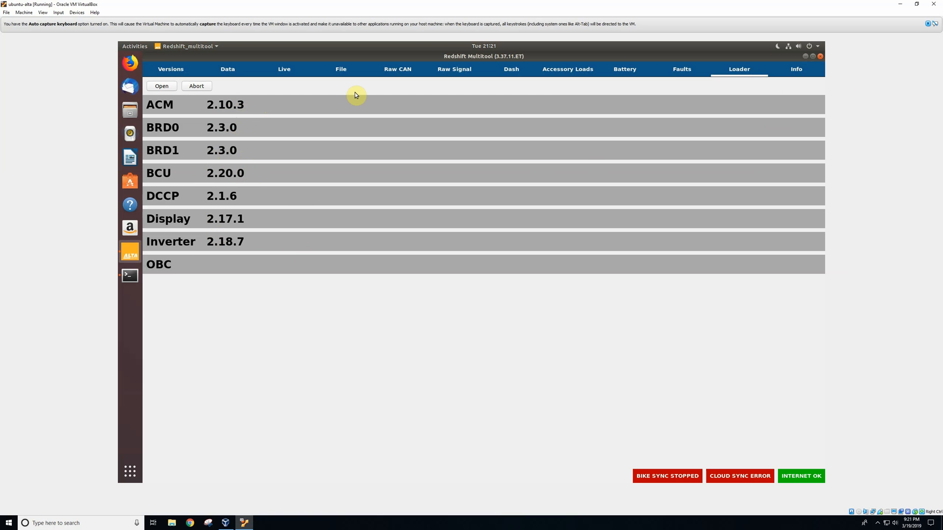
pyautogui.click(171, 70)
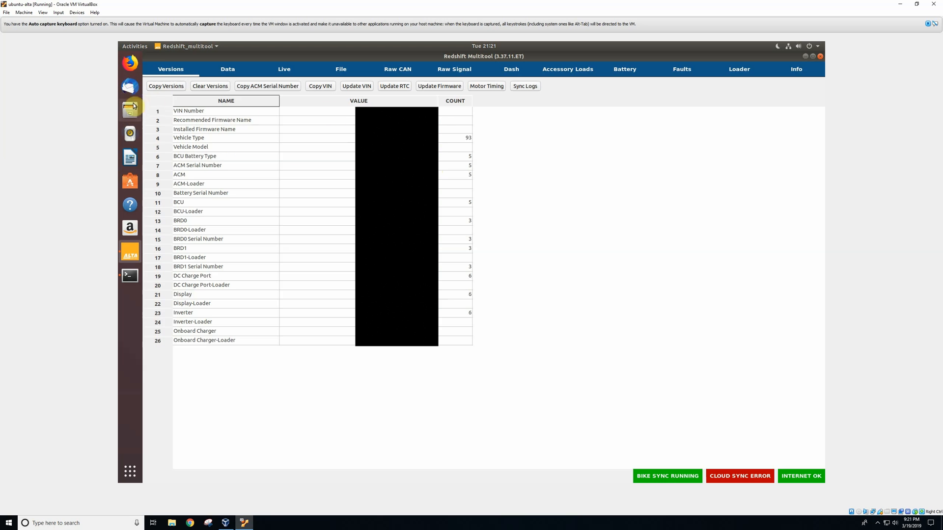
# Step: Open the .alta folder inside the home folder in the file manager, authenticating with the account password
pyautogui.click(130, 115)
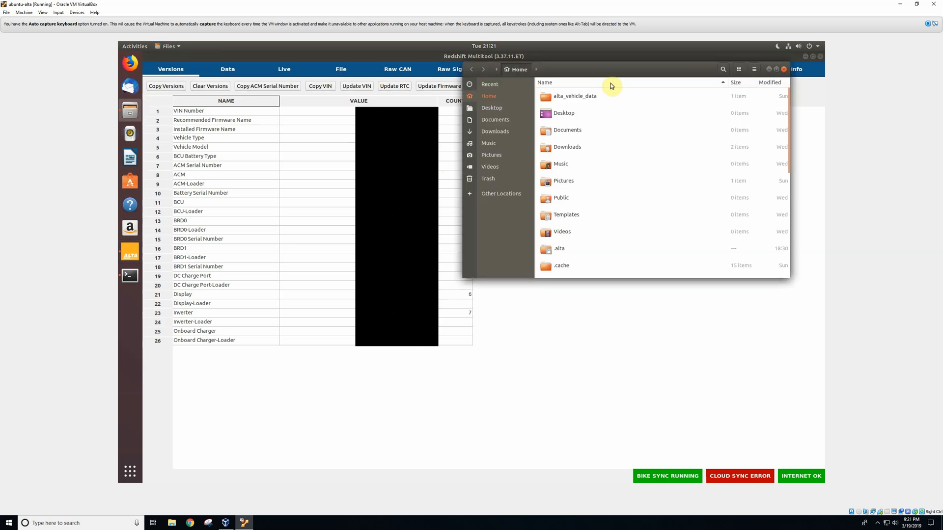
pyautogui.moveTo(628, 68); pyautogui.dragTo(619, 162)
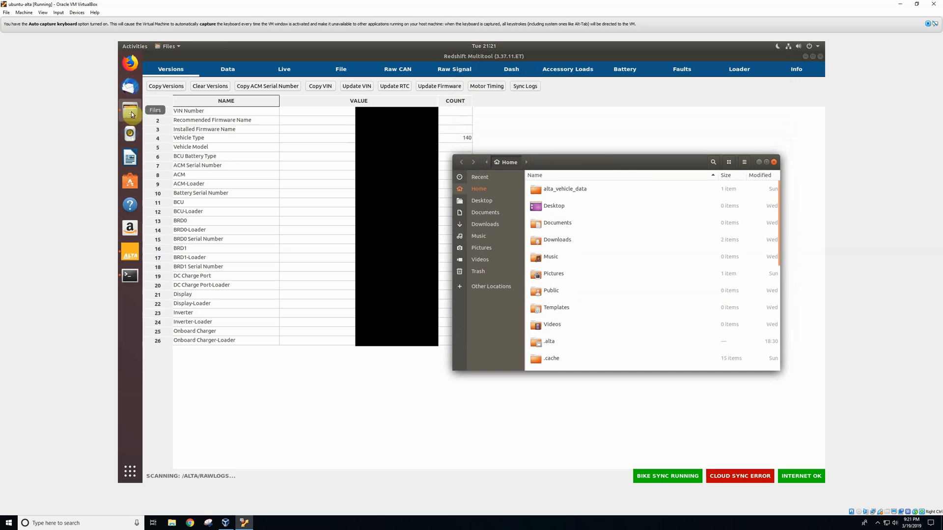
pyautogui.moveTo(529, 168); pyautogui.dragTo(516, 197)
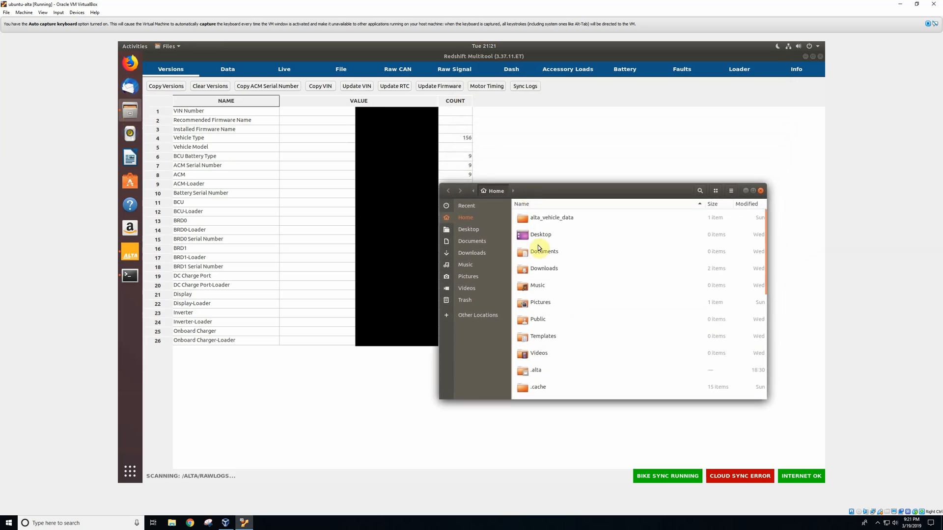
pyautogui.click(548, 371)
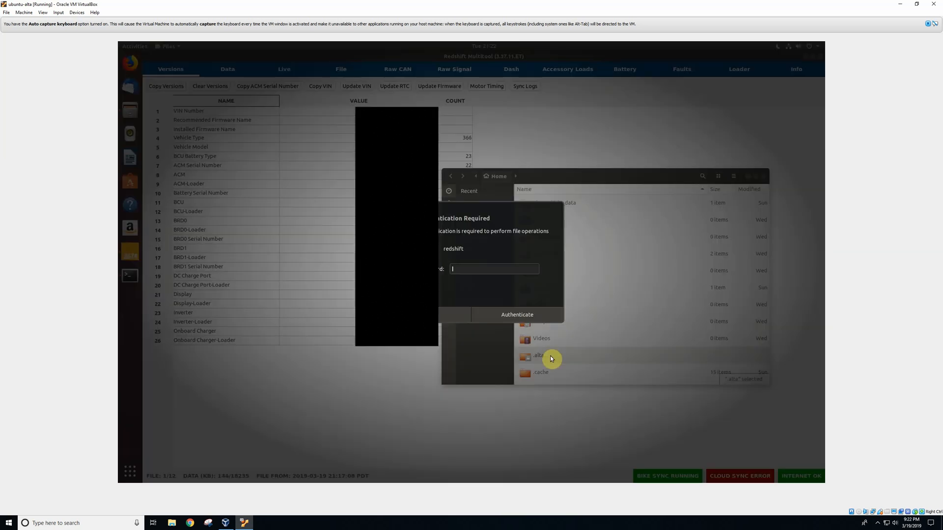
pyautogui.write('********')
pyautogui.press('Return')
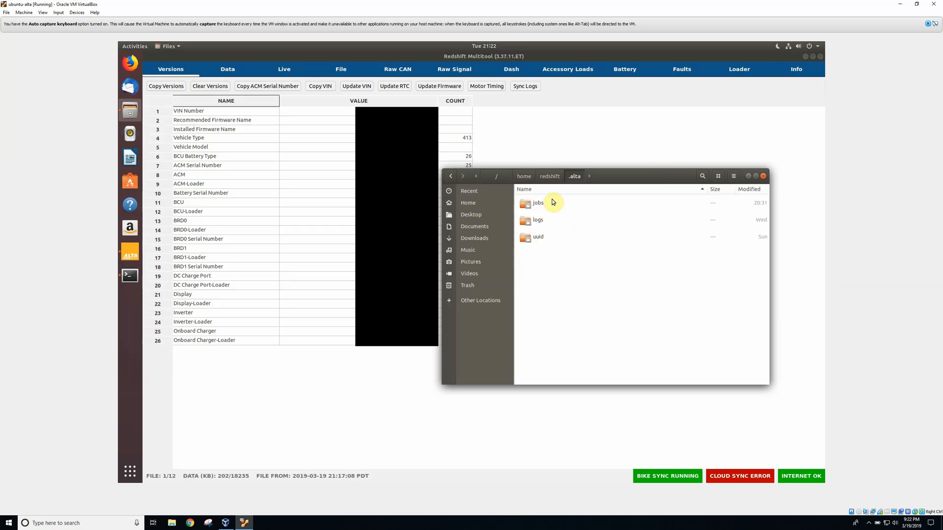
# Step: Create a new folder named firmware inside the .alta folder and deselect it
pyautogui.rightClick(538, 267)
pyautogui.click(565, 272)
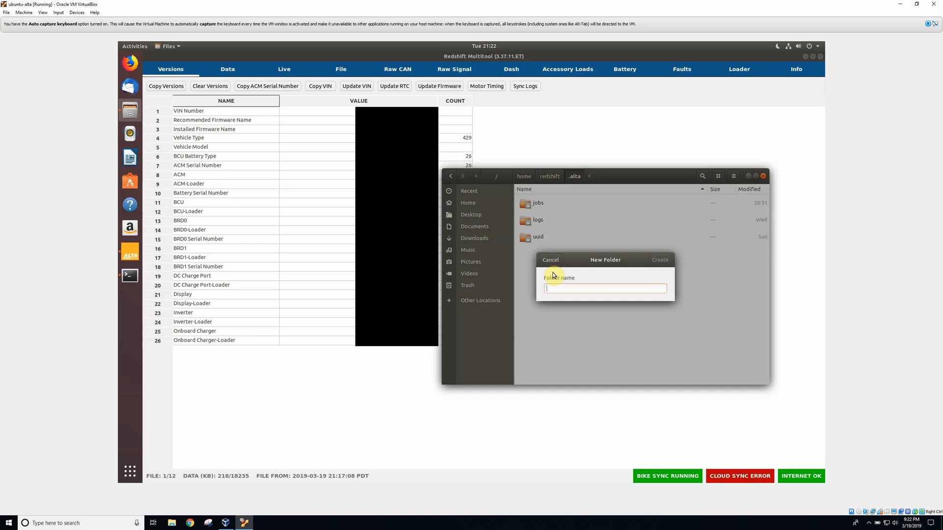
pyautogui.write('firmware')
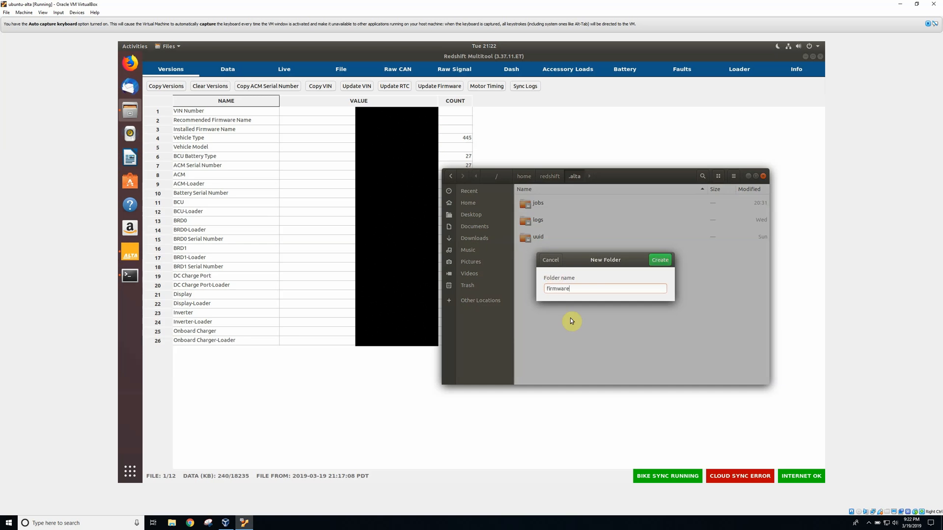
pyautogui.click(662, 260)
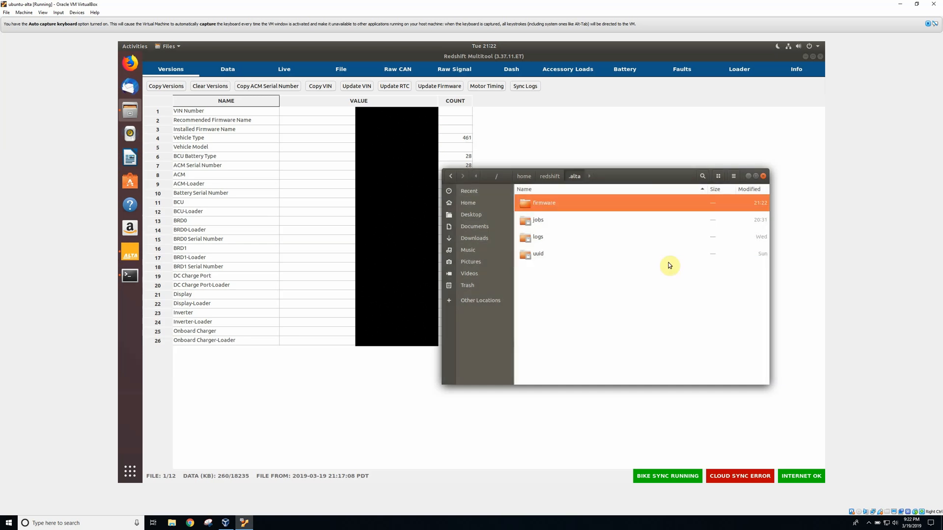
pyautogui.click(527, 293)
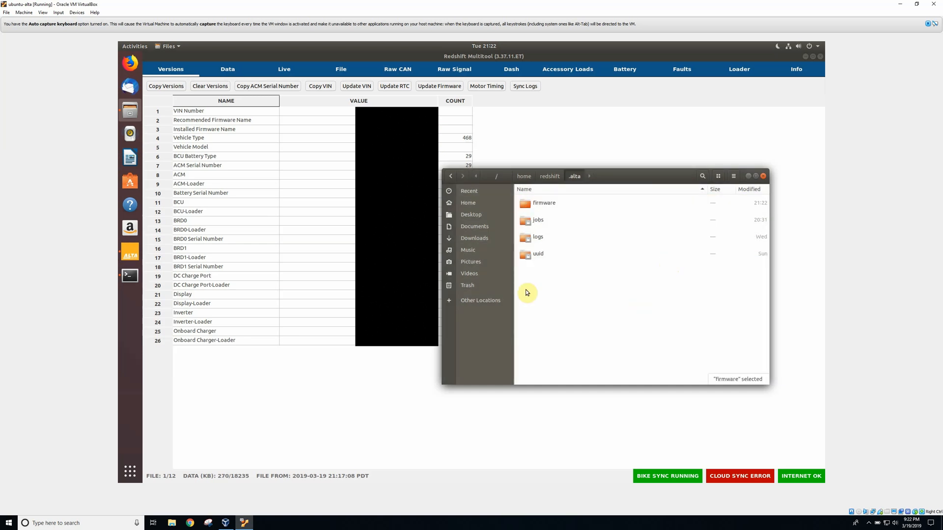
# Step: Open the AltaMT-Engineering folder from Downloads in a second file manager window, narrowed to sit beside the .alta window
pyautogui.rightClick(130, 114)
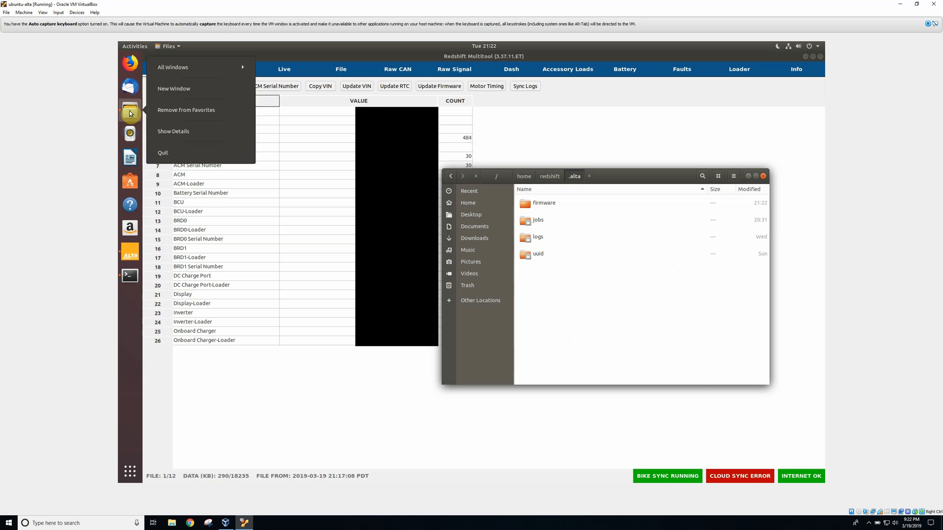
pyautogui.click(171, 89)
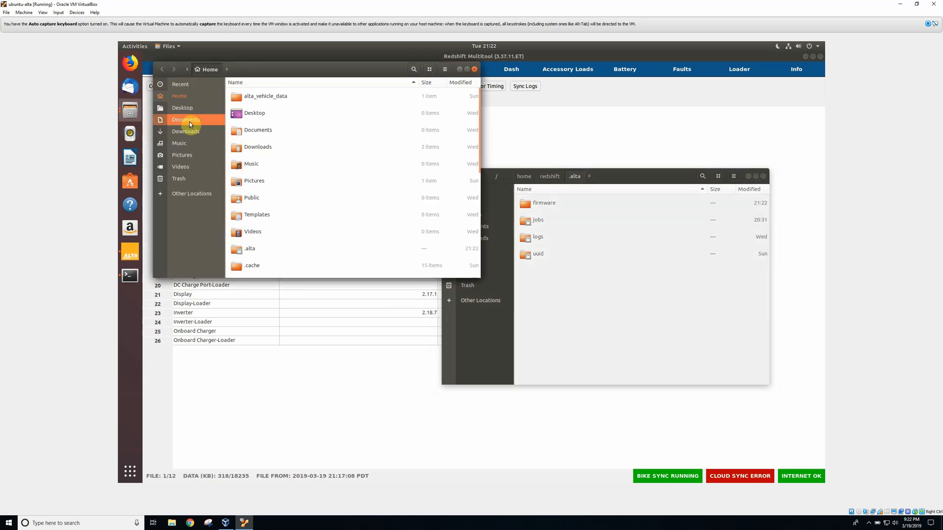
pyautogui.click(190, 134)
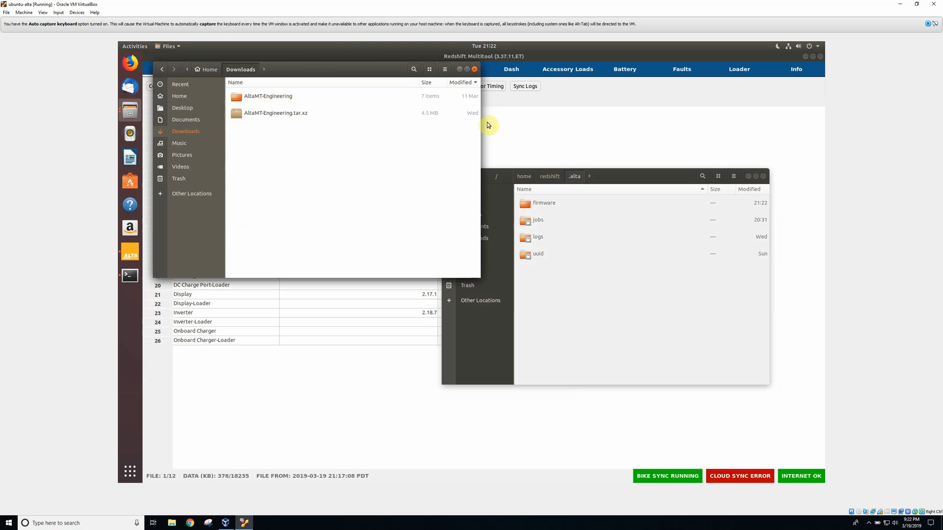
pyautogui.moveTo(480, 131); pyautogui.dragTo(388, 138)
pyautogui.doubleClick(282, 96)
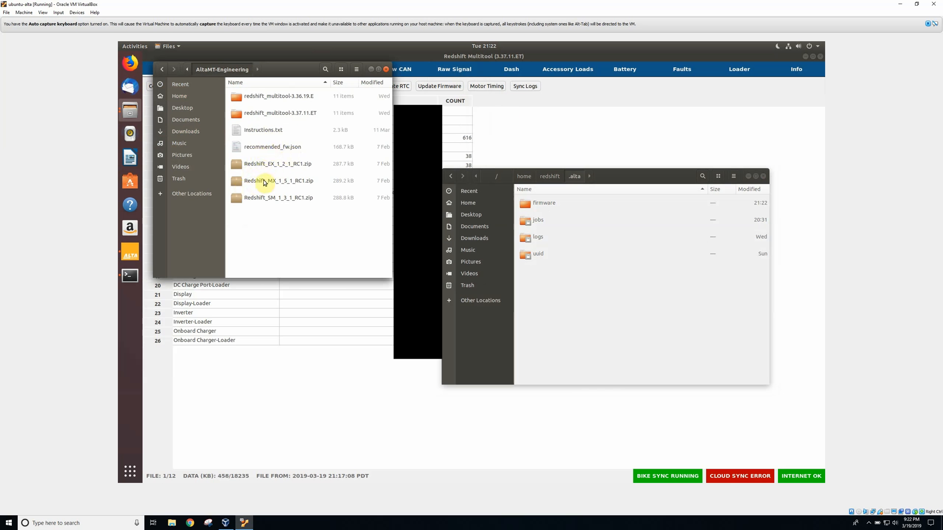
# Step: Copy Redshift_MX_1_5_1_RC1.zip from the AltaMT-Engineering folder into the new firmware folder
pyautogui.doubleClick(528, 206)
pyautogui.click(314, 243)
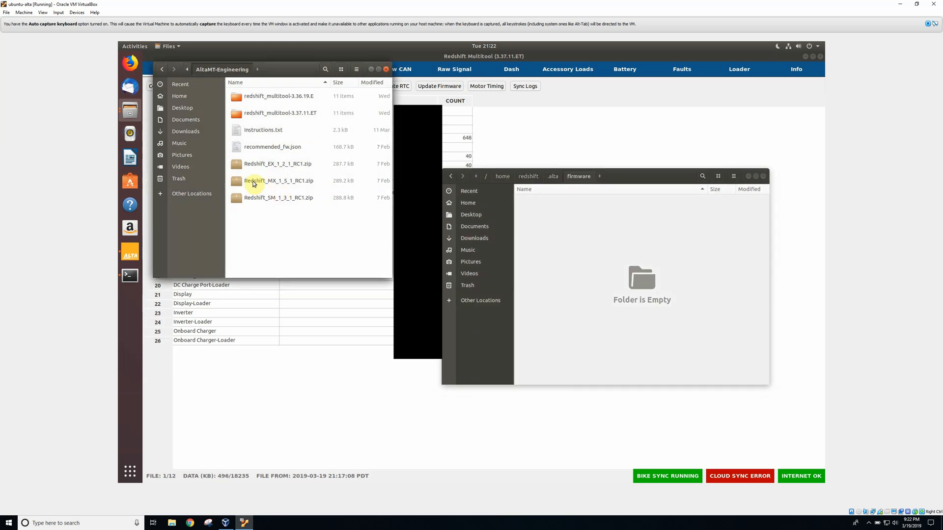
pyautogui.moveTo(251, 183)
pyautogui.mouseDown()
pyautogui.moveTo(304, 186)
pyautogui.moveTo(551, 240)
pyautogui.moveTo(273, 181)
pyautogui.moveTo(249, 187)
pyautogui.mouseUp()
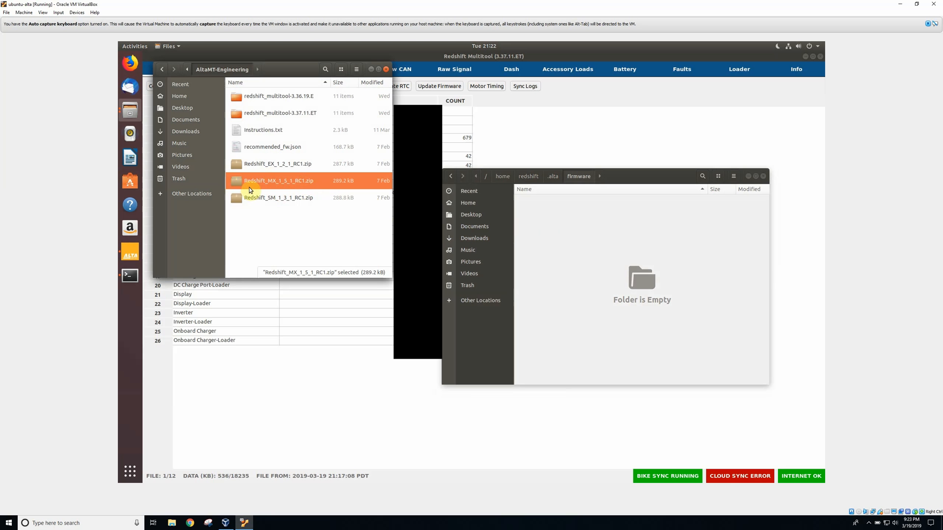
pyautogui.rightClick(255, 180)
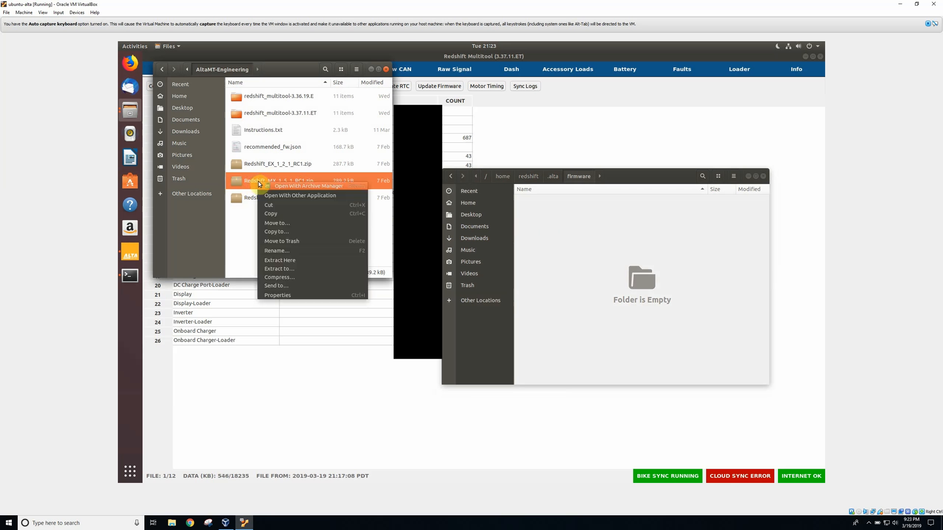
pyautogui.click(285, 211)
pyautogui.rightClick(572, 229)
pyautogui.click(597, 245)
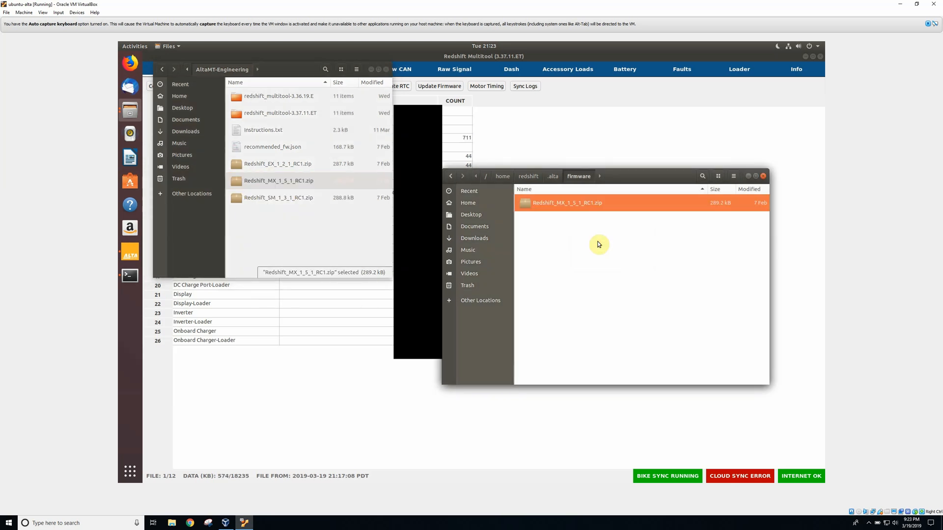
# Step: Copy recommended_fw.json from the AltaMT-Engineering folder into the firmware folder and deselect it
pyautogui.rightClick(259, 148)
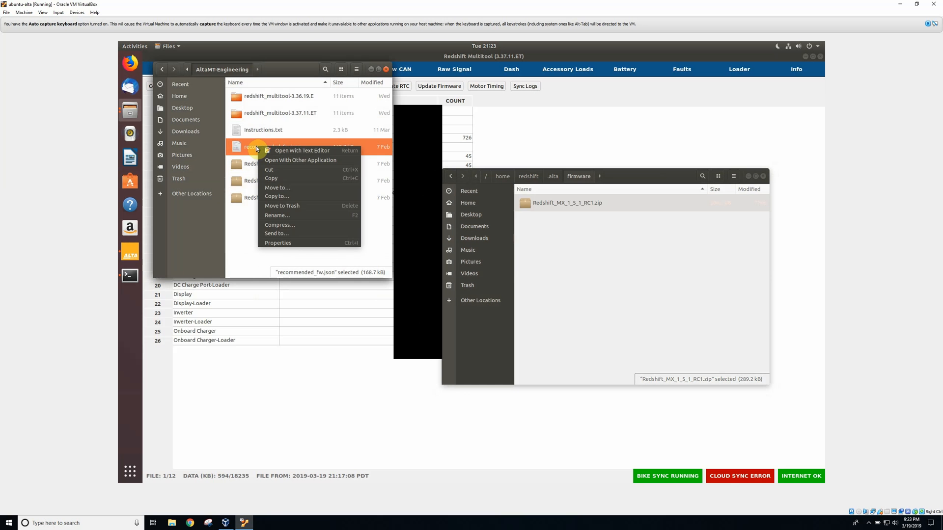
pyautogui.click(279, 179)
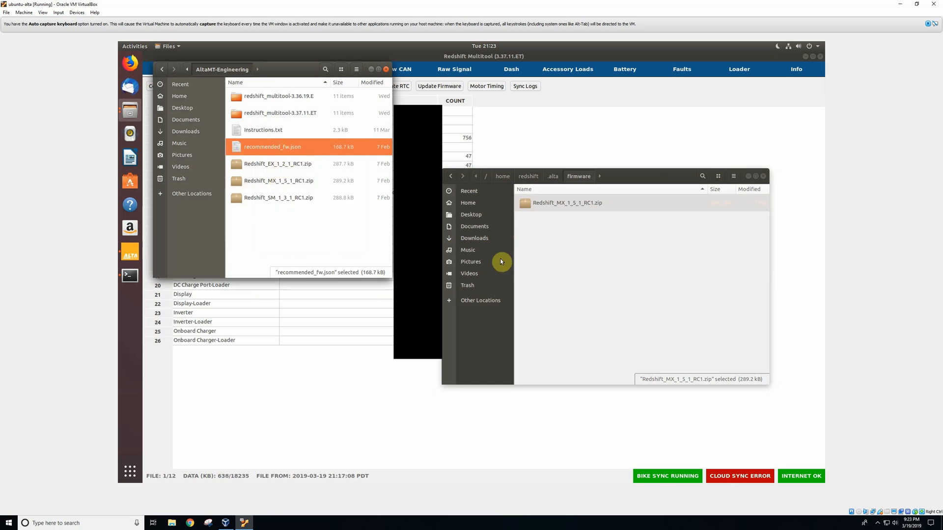
pyautogui.rightClick(543, 263)
pyautogui.click(570, 277)
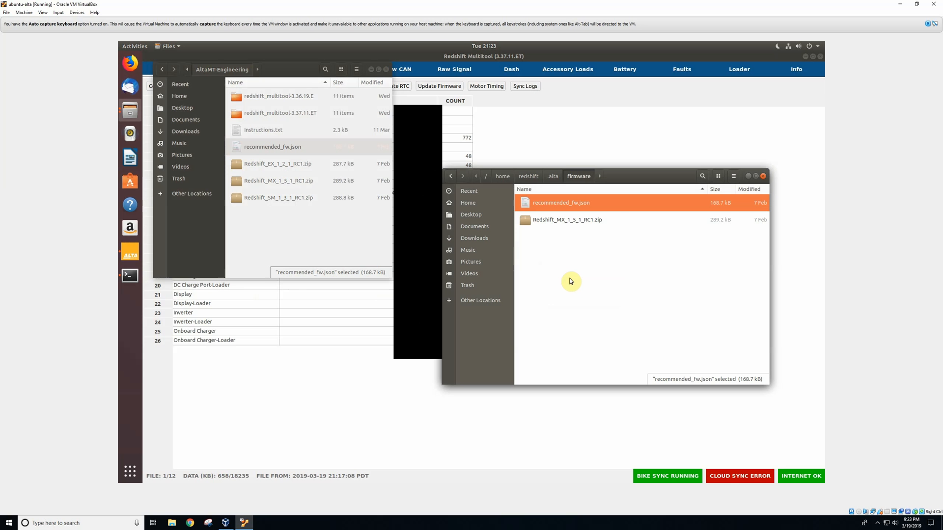
pyautogui.click(570, 279)
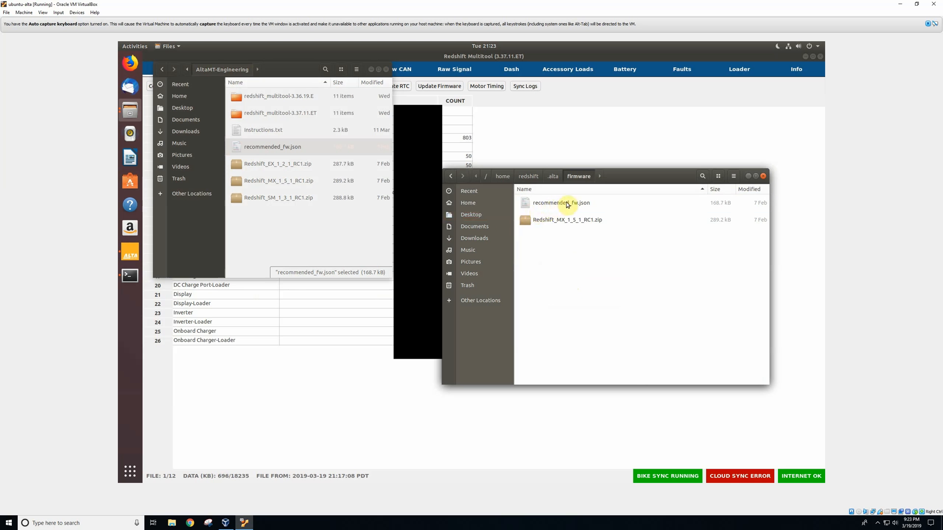
# Step: Open the firmware folder's recommended_fw.json in the text editor, authenticating with the account password, and enlarge the window to show full entries
pyautogui.doubleClick(566, 202)
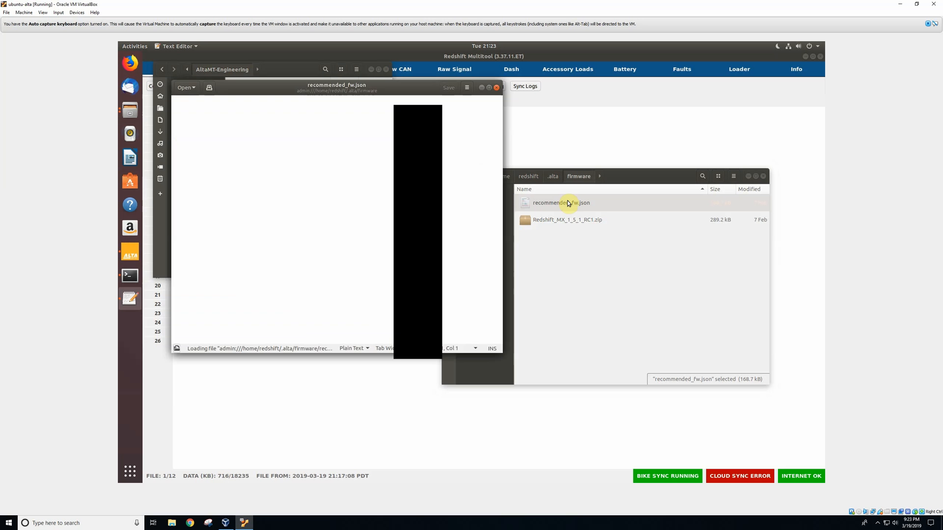
pyautogui.write('***')
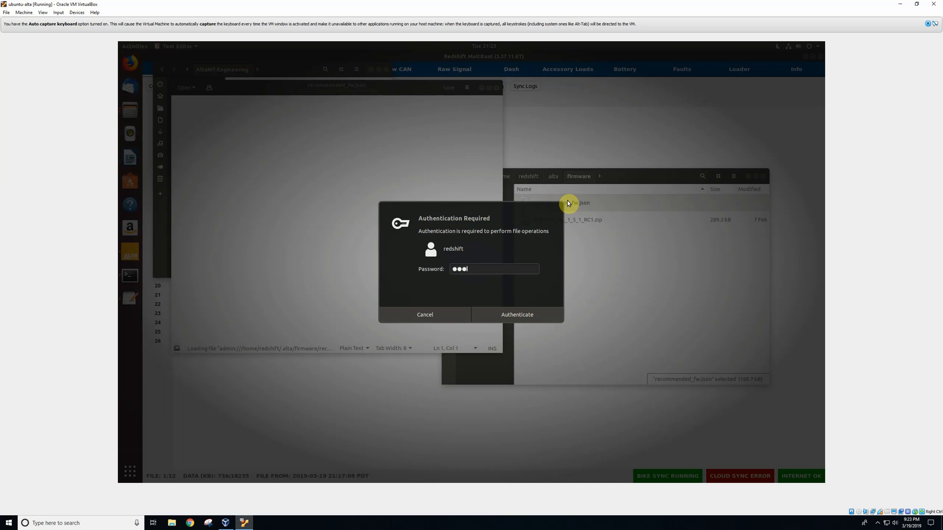
pyautogui.write('*****')
pyautogui.press('Return')
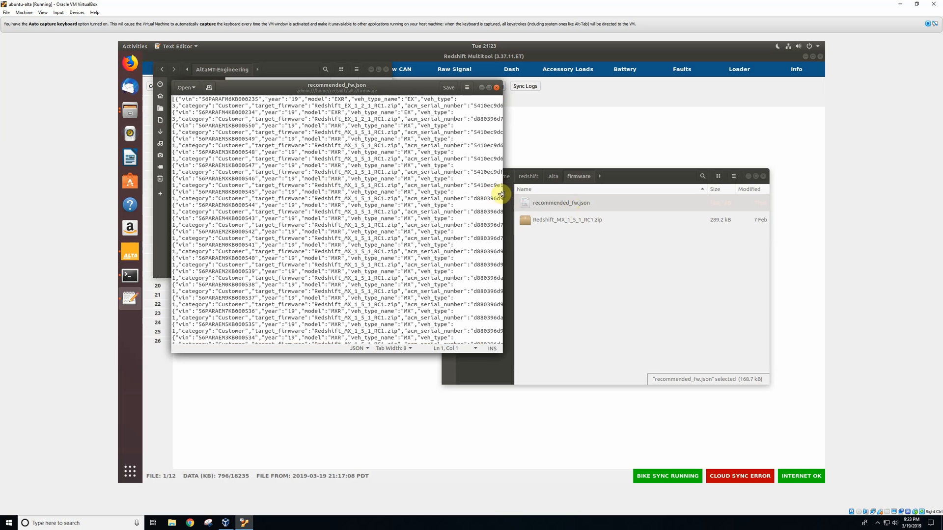
pyautogui.moveTo(501, 194); pyautogui.dragTo(570, 195)
pyautogui.moveTo(693, 188); pyautogui.dragTo(764, 186)
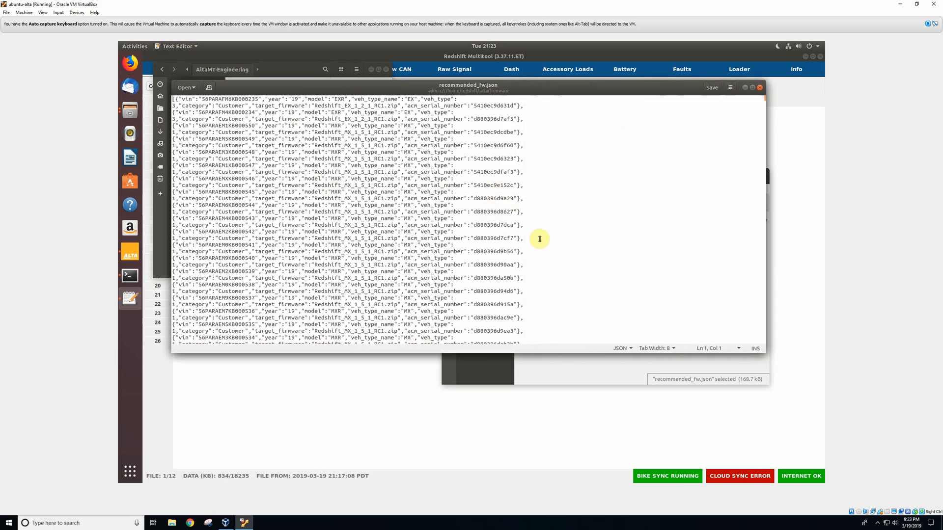
pyautogui.moveTo(764, 352); pyautogui.dragTo(806, 421)
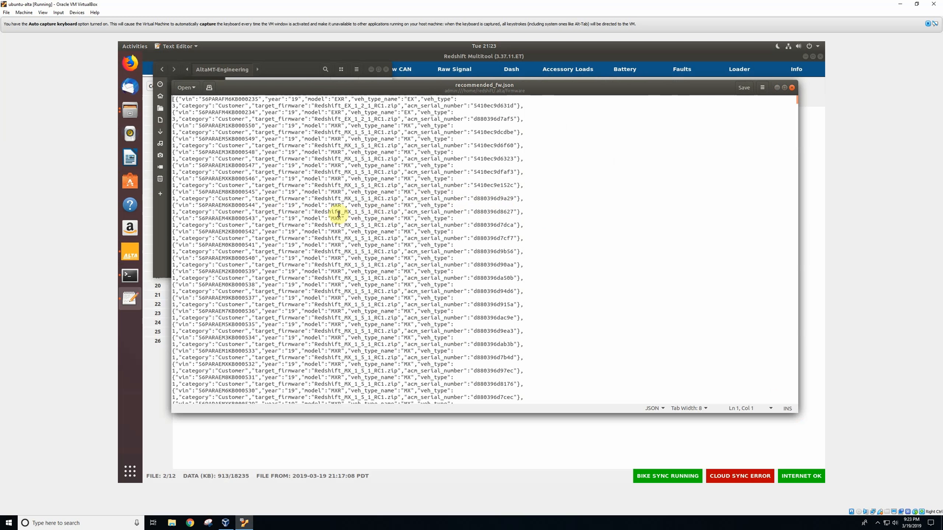
# Step: Examine the target_firmware values of the MX vehicle entries in recommended_fw.json against the zip file names in the AltaMT-Engineering folder
pyautogui.moveTo(256, 211); pyautogui.dragTo(401, 212)
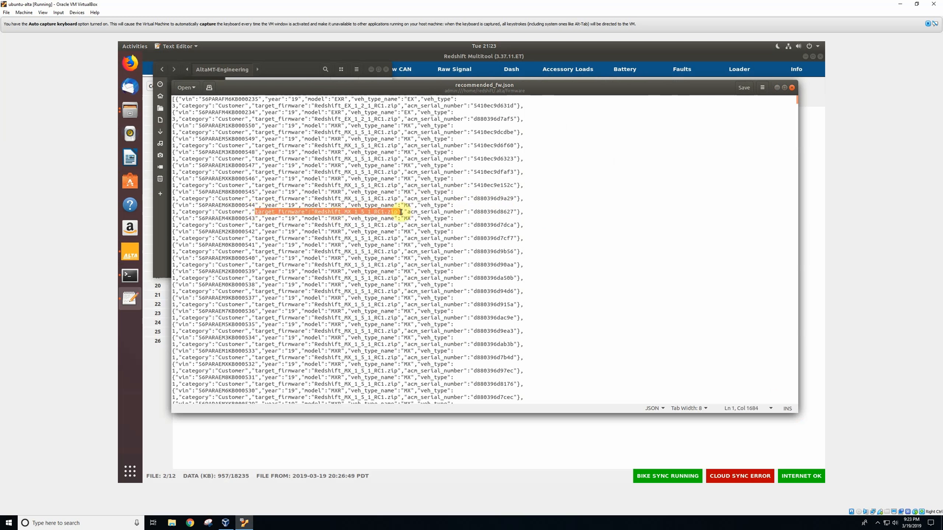
pyautogui.click(398, 212)
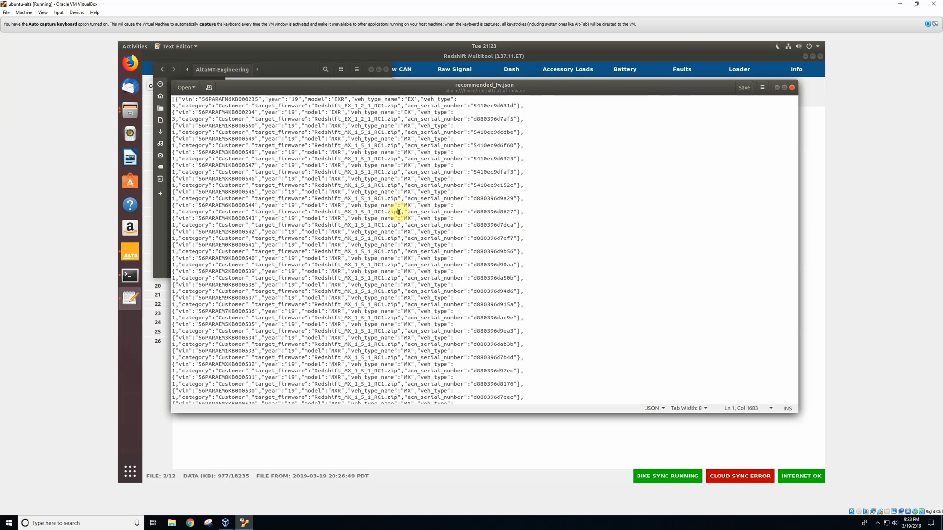
pyautogui.moveTo(398, 212); pyautogui.dragTo(315, 212)
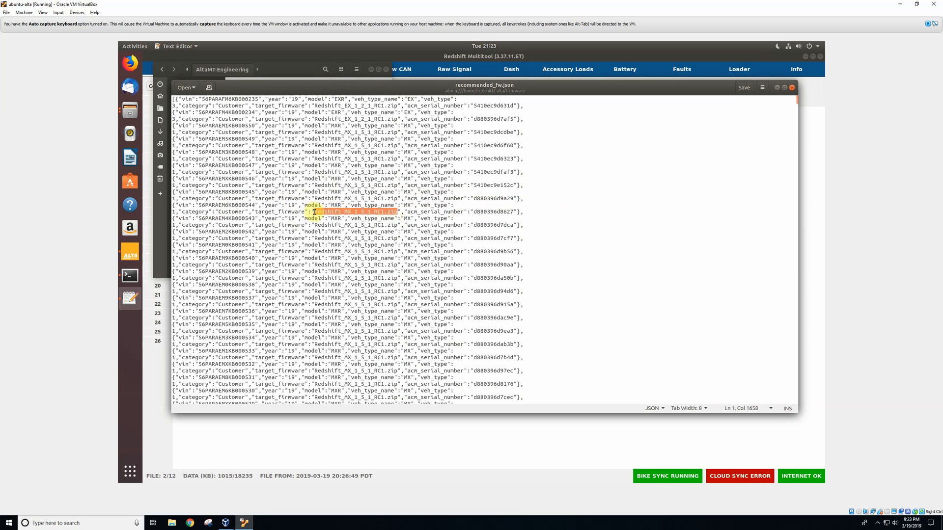
pyautogui.click(399, 213)
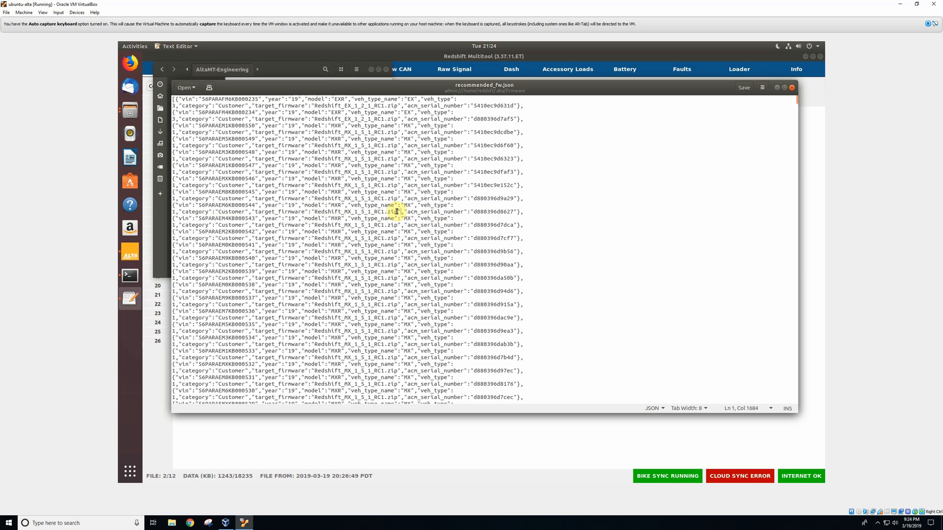
pyautogui.moveTo(397, 211); pyautogui.dragTo(315, 212)
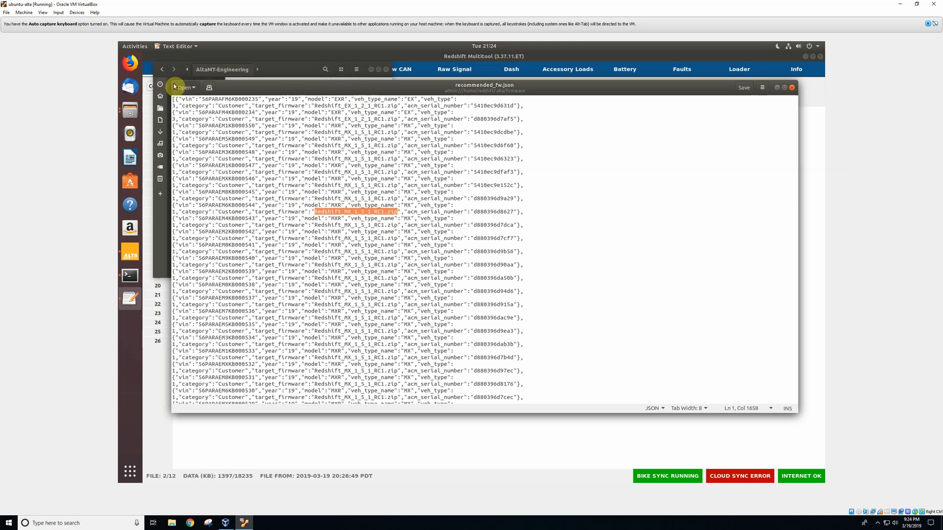
pyautogui.moveTo(174, 87); pyautogui.dragTo(452, 133)
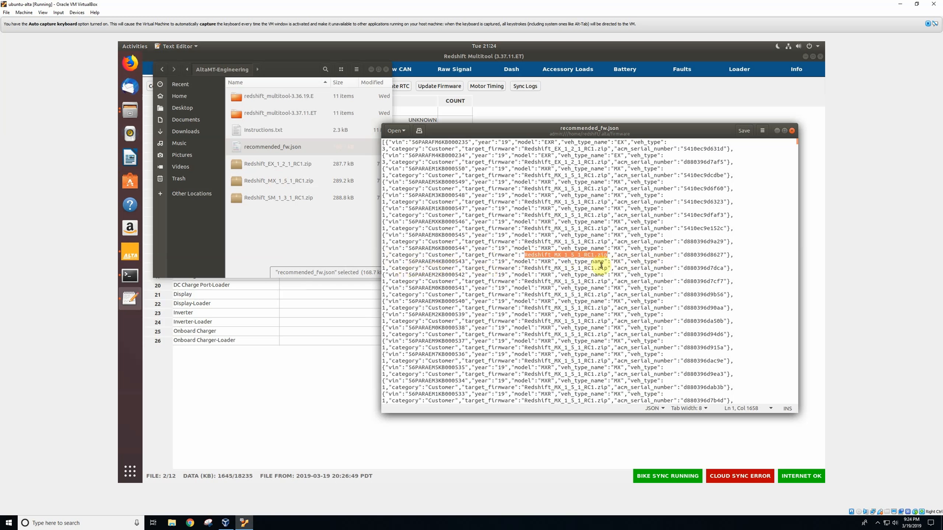
pyautogui.moveTo(524, 268)
pyautogui.mouseDown()
pyautogui.moveTo(603, 268)
pyautogui.moveTo(512, 268)
pyautogui.mouseUp()
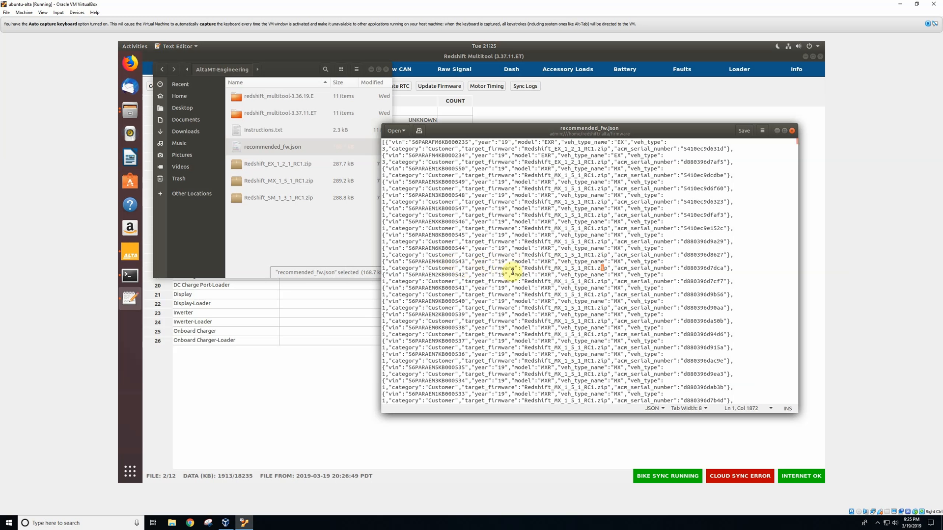
pyautogui.moveTo(465, 268); pyautogui.dragTo(607, 268)
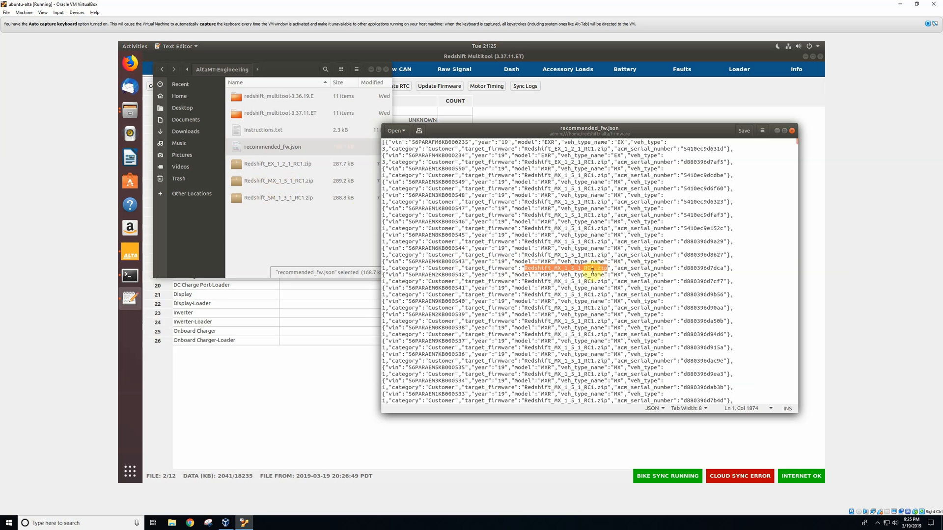
# Step: Close recommended_fw.json and both file manager windows
pyautogui.click(792, 131)
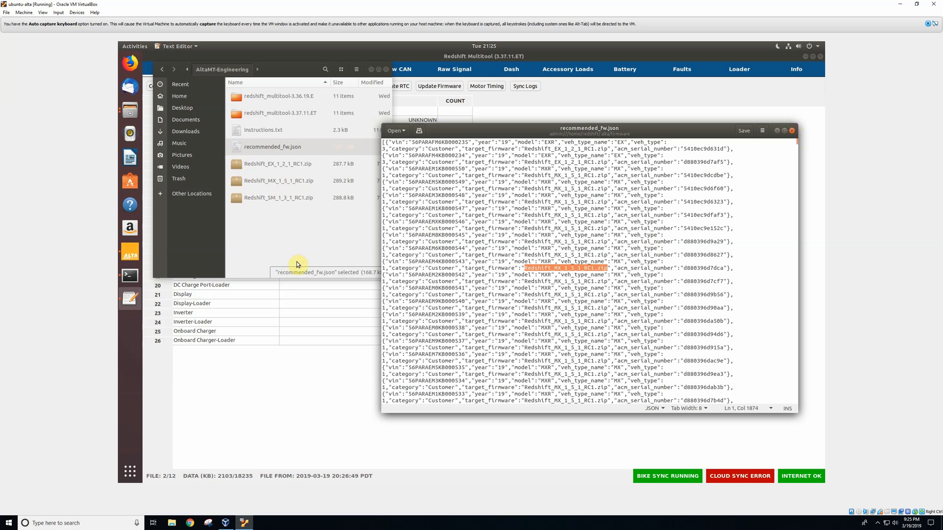
pyautogui.click(792, 131)
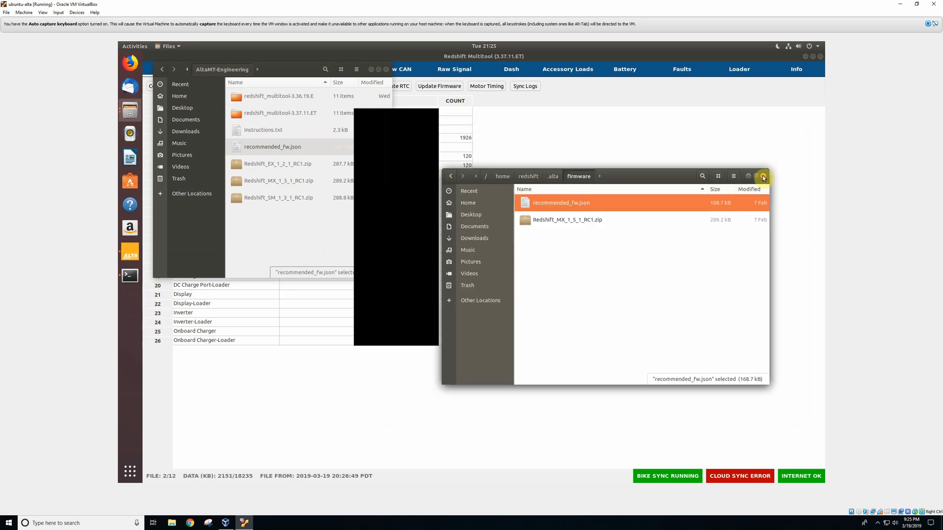
pyautogui.click(763, 176)
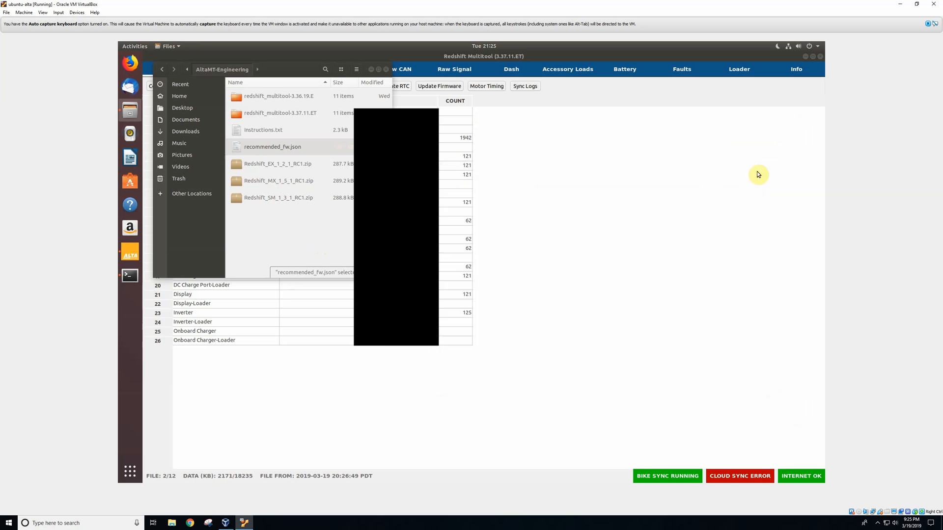
pyautogui.click(386, 69)
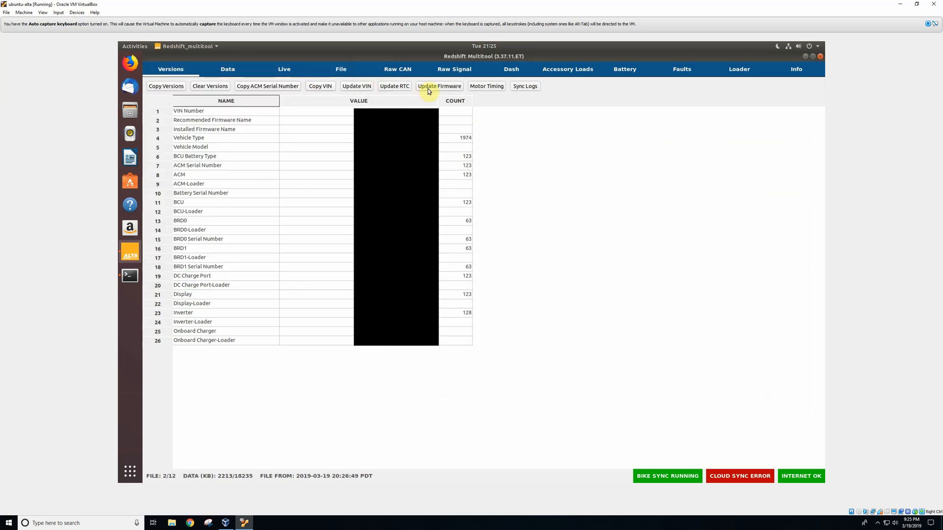
# Step: Check the ride data list and the vehicle versions, view the firmware update's release notes, and cancel the update
pyautogui.click(230, 71)
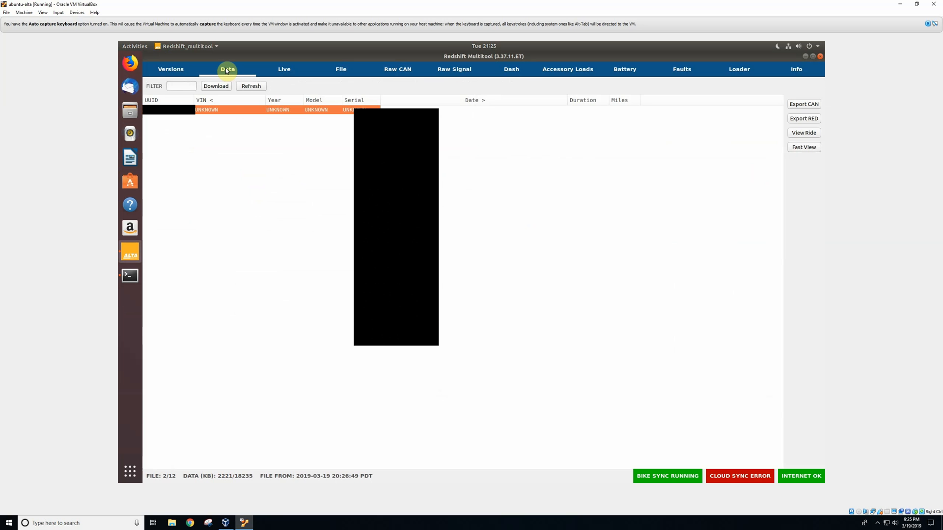
pyautogui.click(158, 69)
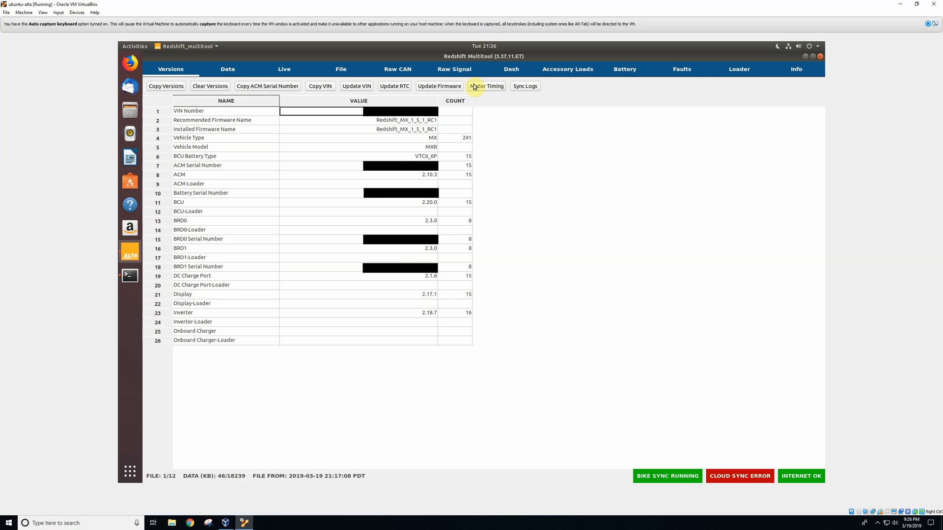
pyautogui.click(454, 86)
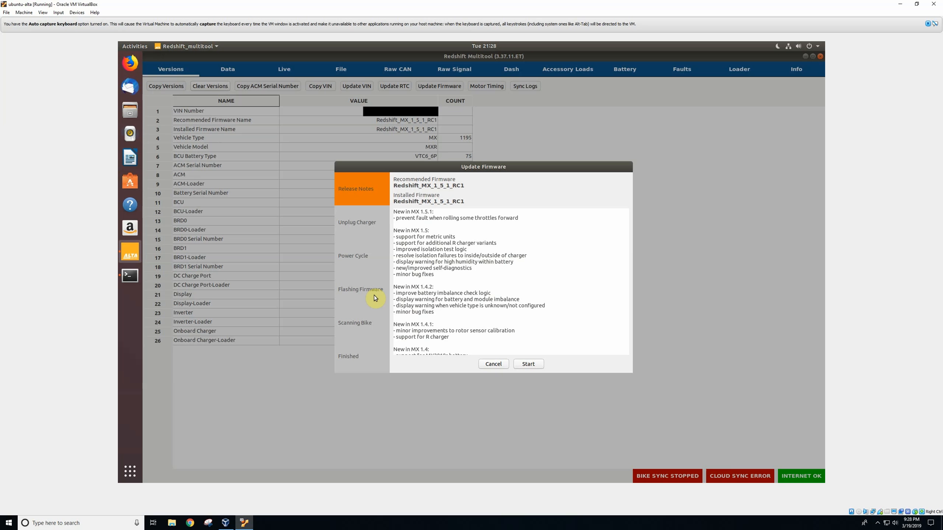
pyautogui.click(503, 367)
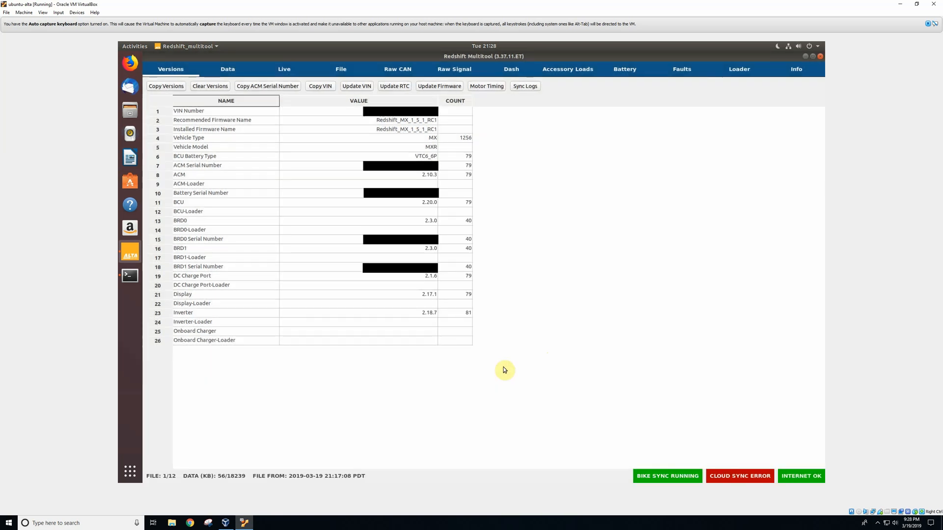